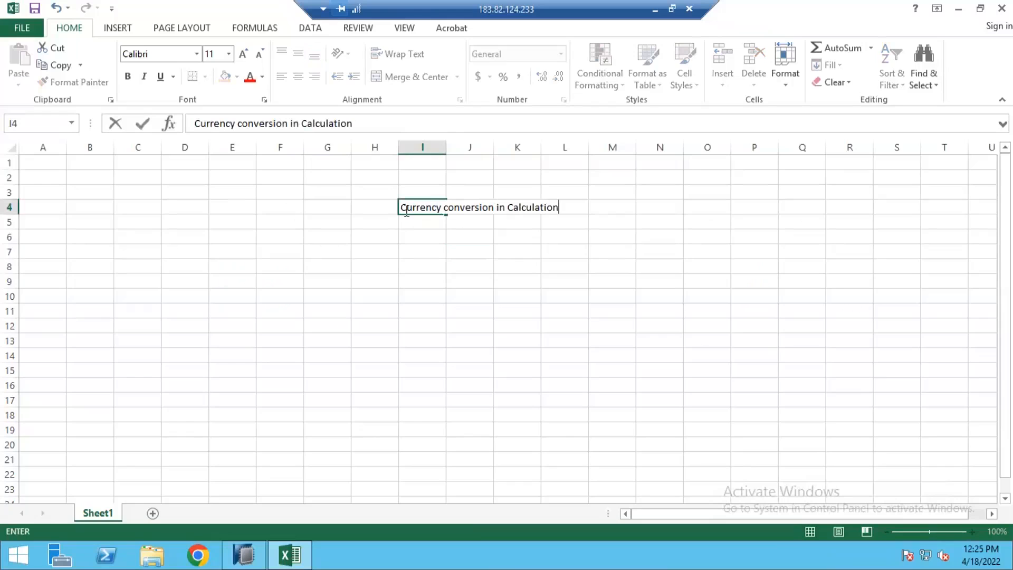
Enter the heading "Currency conversion in Calculation View" in I4 and the label "tables" in I6.
{"action": "type", "text": "iew"}
{"action": "key", "text": "Return"}
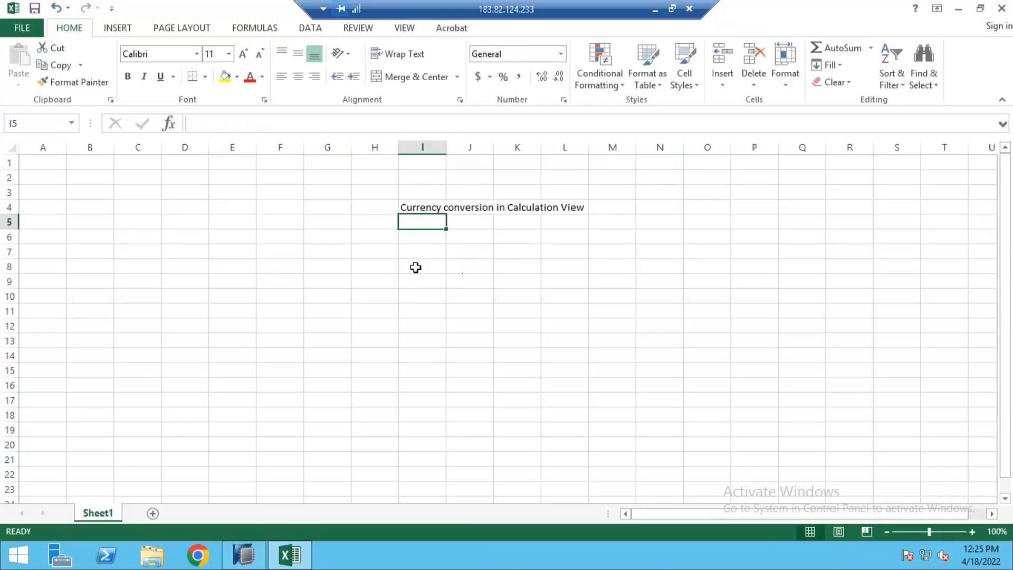
{"action": "left_click", "coordinate": [423, 239]}
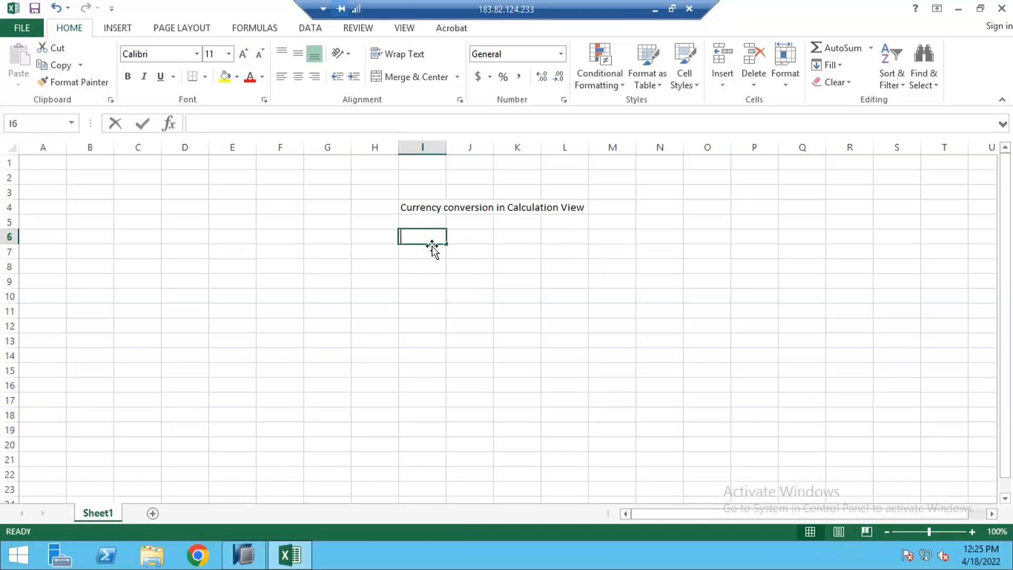
{"action": "type", "text": "tables"}
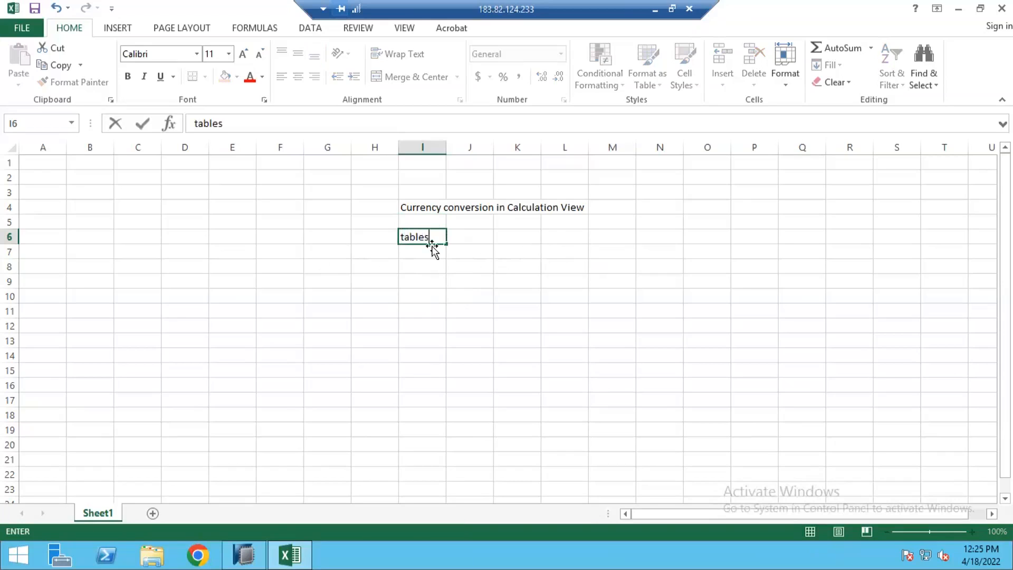
{"action": "key", "text": "Return"}
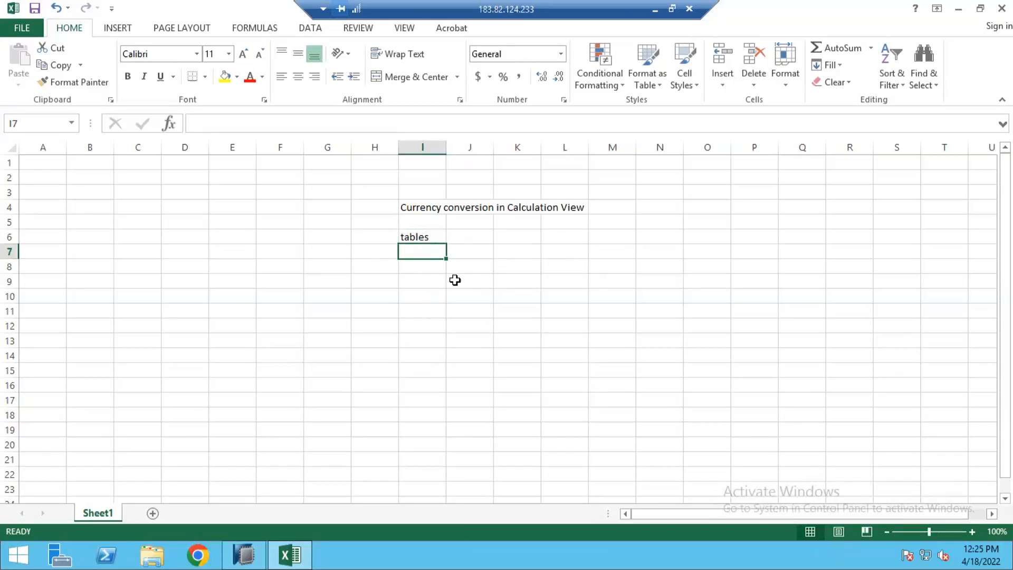
Enter the amount 100 in I7 and the currency eur beside it in J7.
{"action": "type", "text": "d"}
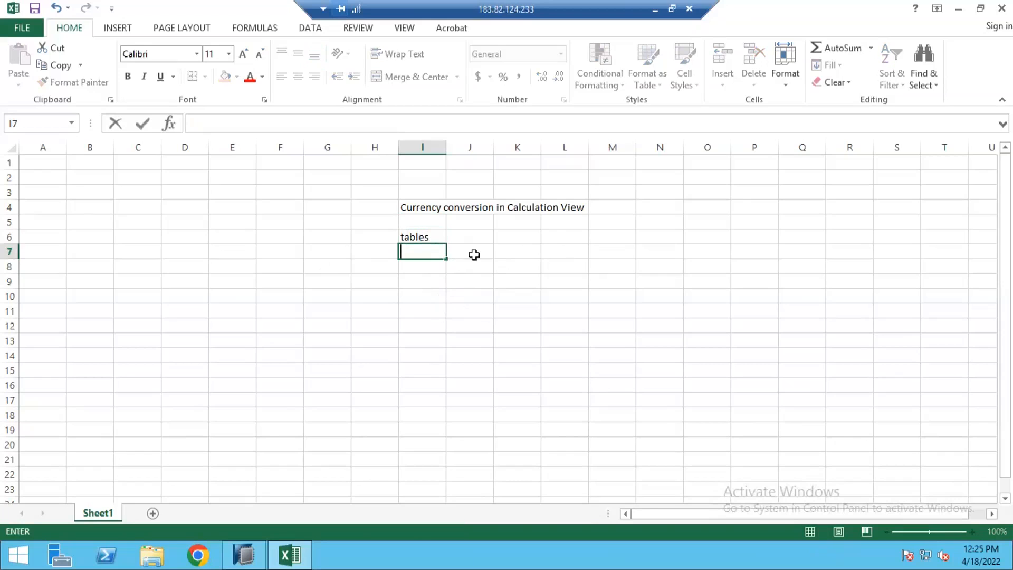
{"action": "key", "text": "Tab"}
{"action": "left_click", "coordinate": [422, 255]}
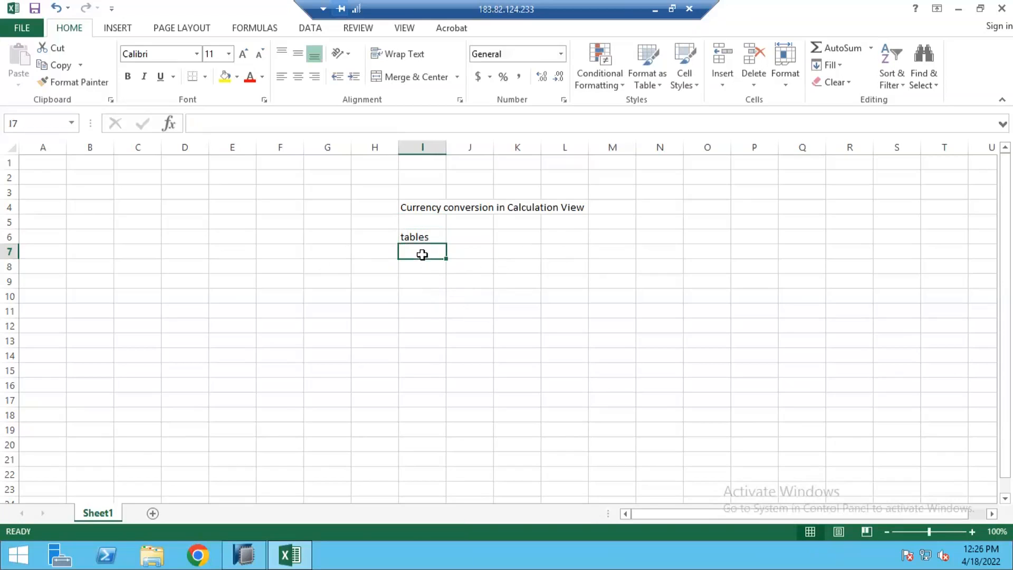
{"action": "type", "text": "100"}
{"action": "key", "text": "Tab"}
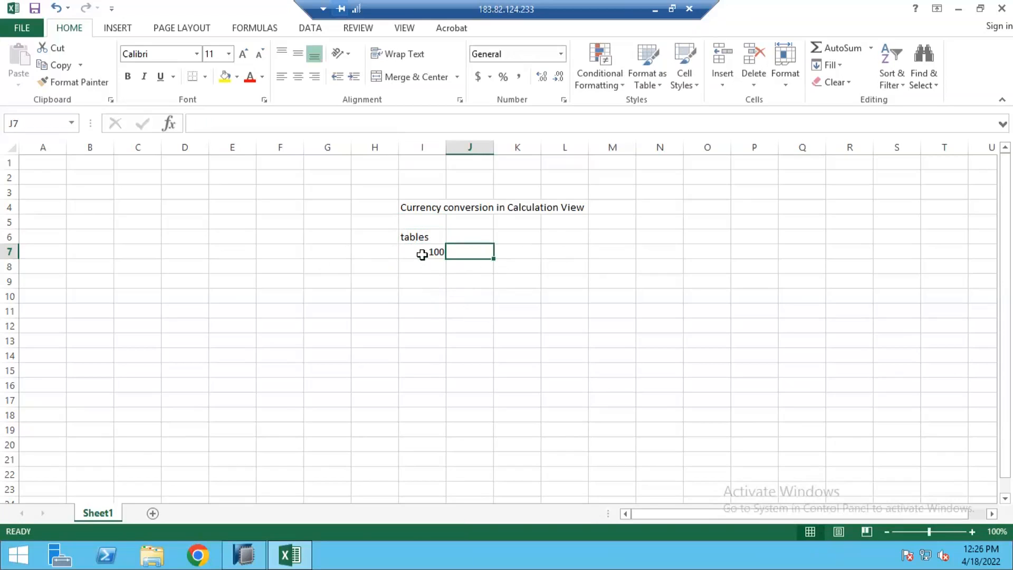
{"action": "type", "text": "eur"}
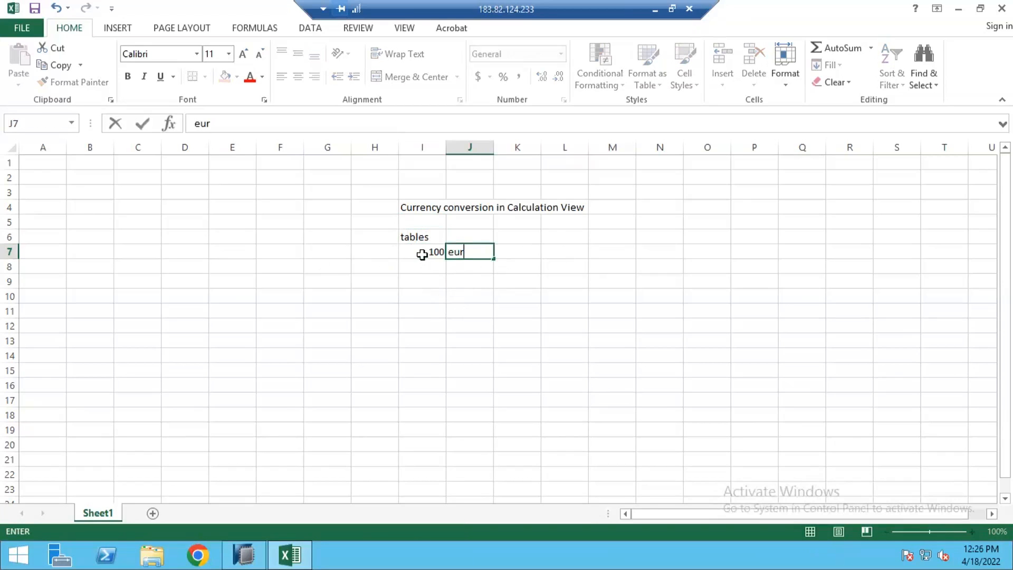
{"action": "key", "text": "Return"}
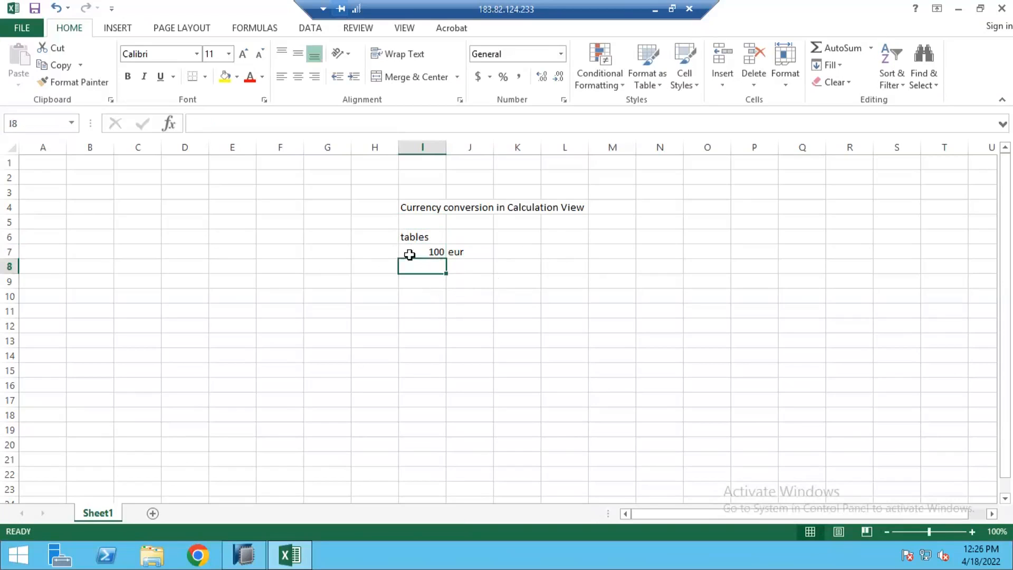
{"action": "left_click", "coordinate": [462, 253]}
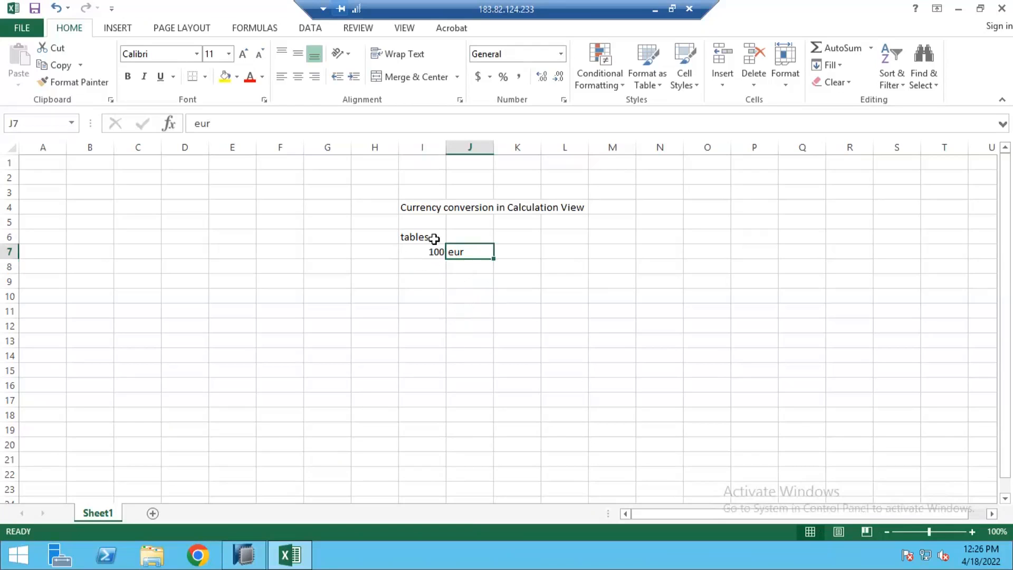
{"action": "left_click_drag", "start_coordinate": [400, 236], "coordinate": [477, 297]}
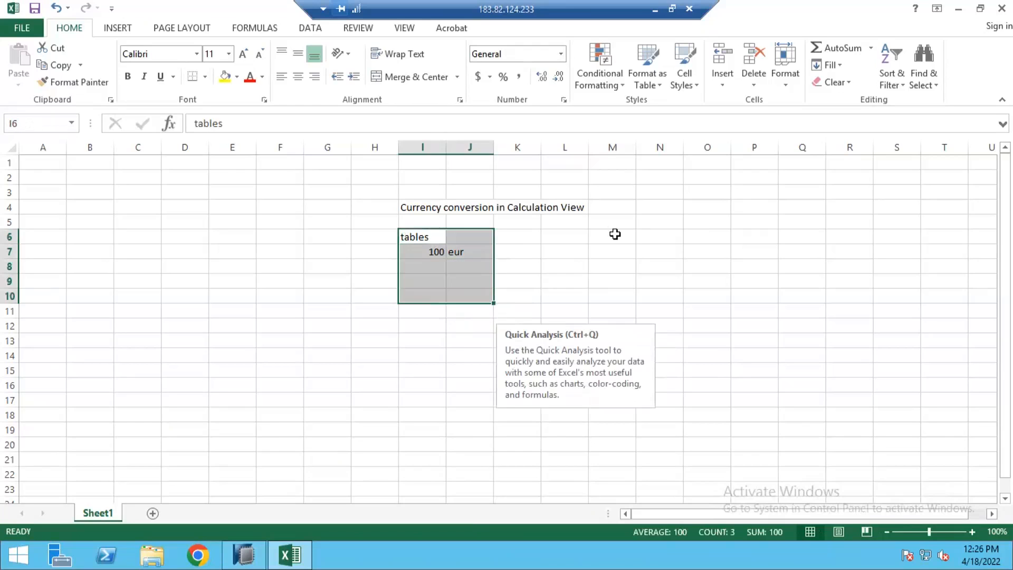
{"action": "left_click_drag", "start_coordinate": [612, 236], "coordinate": [669, 318]}
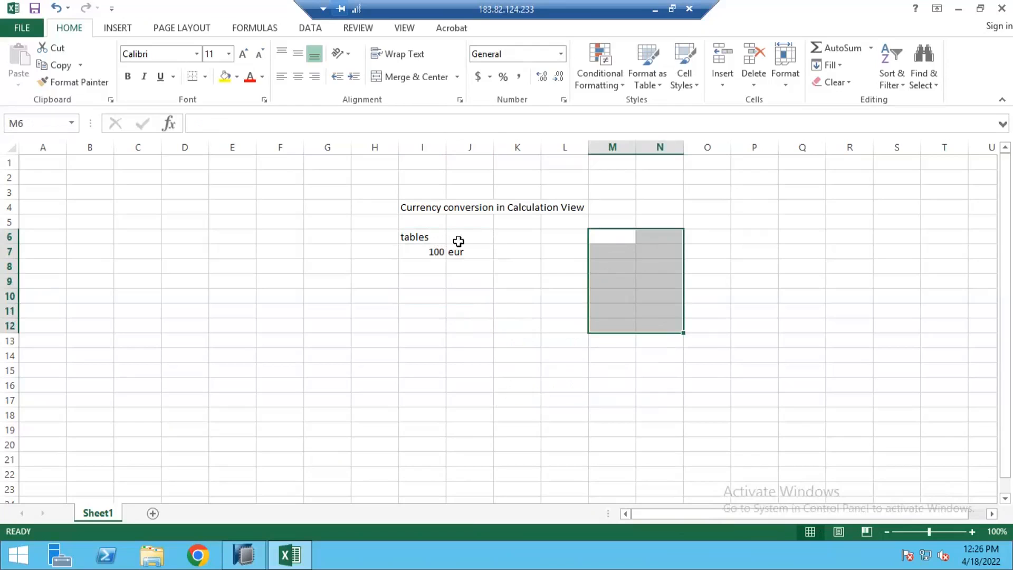
{"action": "left_click_drag", "start_coordinate": [620, 237], "coordinate": [671, 294]}
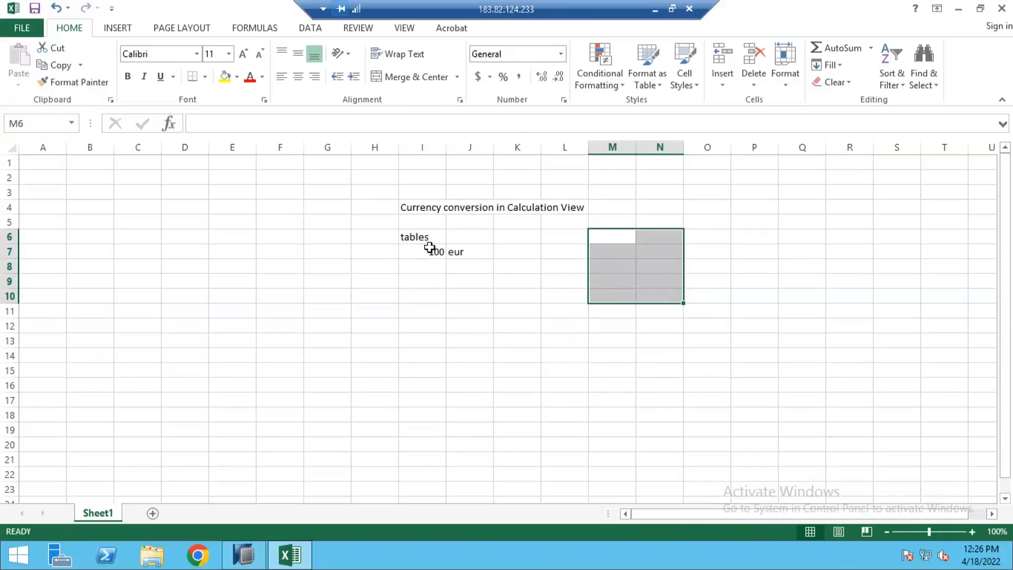
Enter US in J8 and retype the J7 currency as EUR.
{"action": "left_click", "coordinate": [477, 261]}
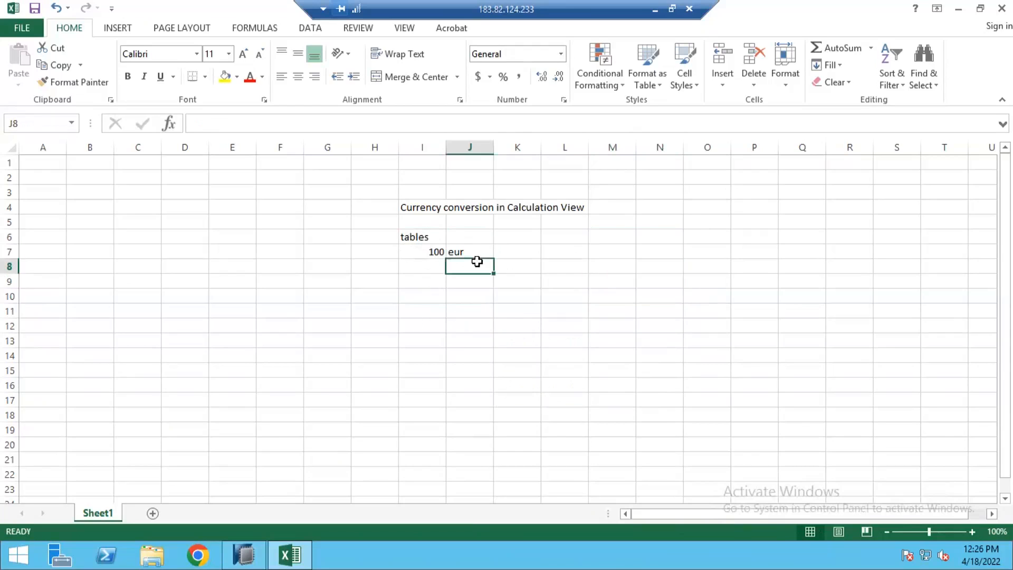
{"action": "type", "text": "US"}
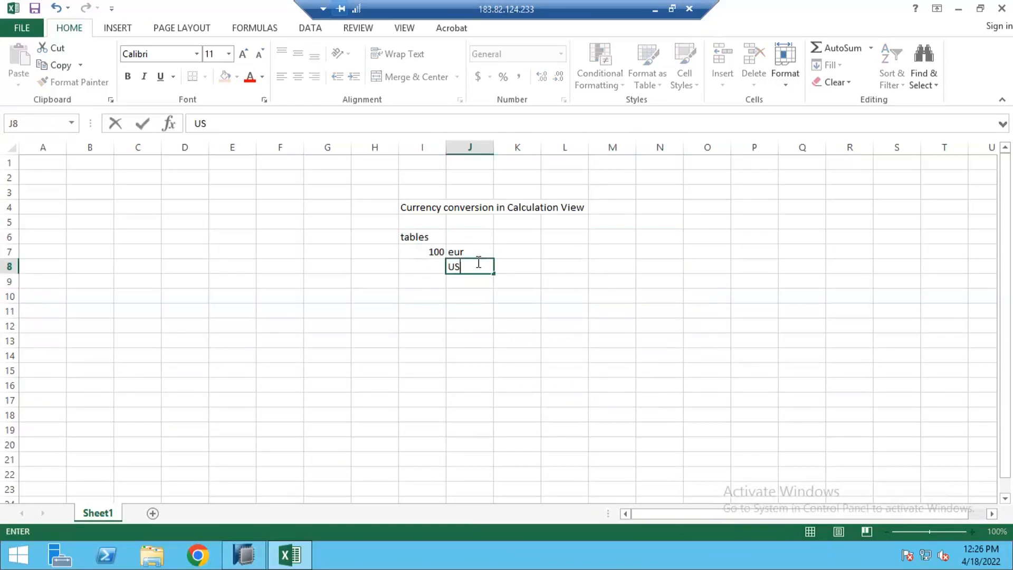
{"action": "key", "text": "Return"}
{"action": "key", "text": "Up"}
{"action": "key", "text": "Up"}
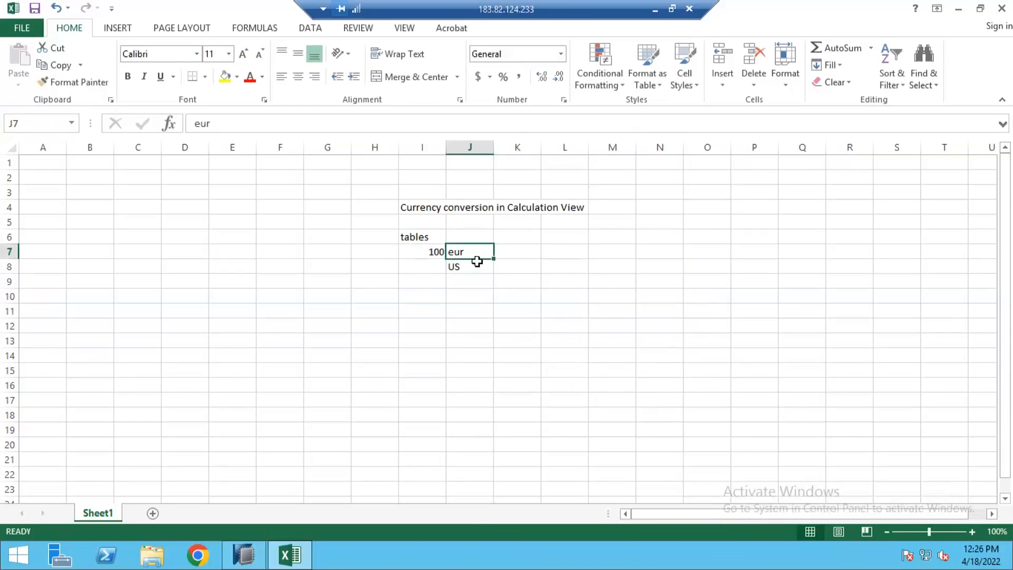
{"action": "type", "text": "EUR"}
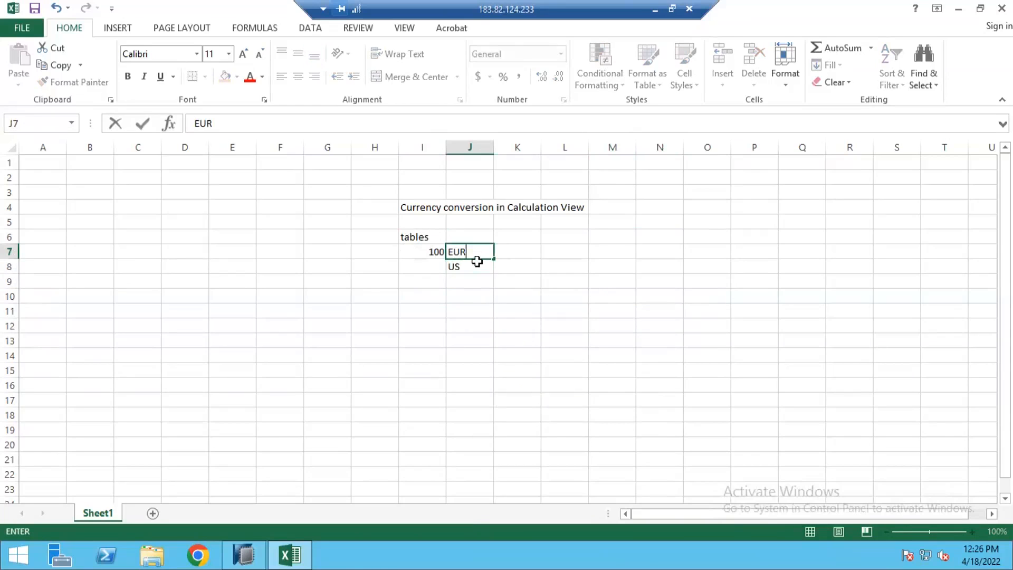
{"action": "key", "text": "Return"}
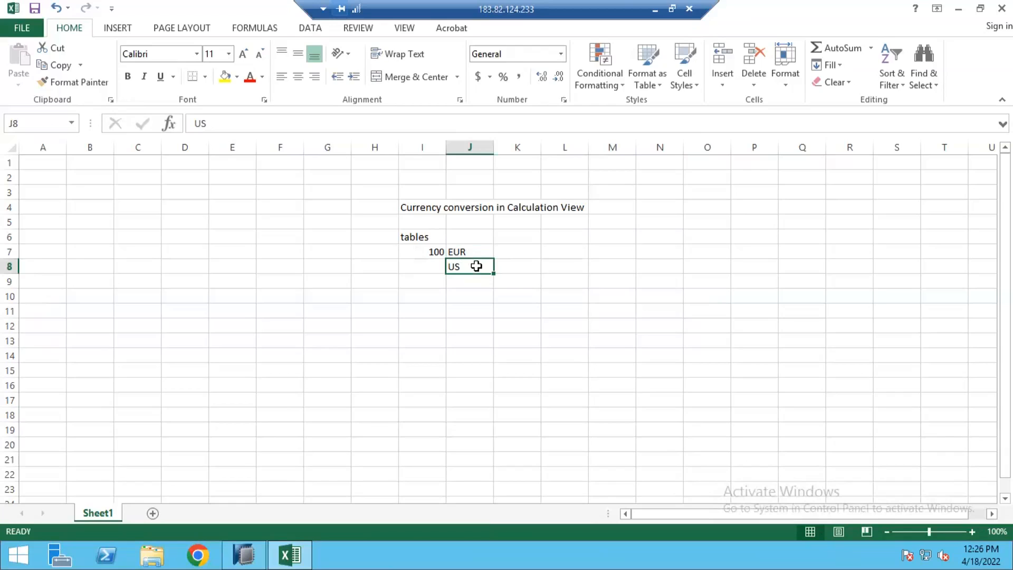
Change J8 to USD and enter INR in J9.
{"action": "double_click", "coordinate": [478, 267]}
{"action": "type", "text": "USD"}
{"action": "key", "text": "Return"}
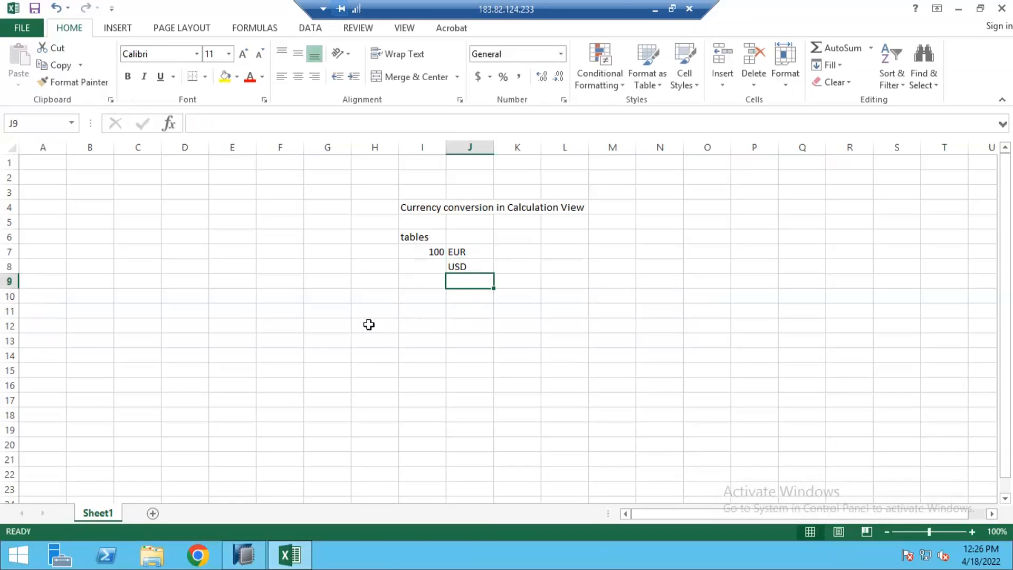
{"action": "left_click_drag", "start_coordinate": [438, 253], "coordinate": [458, 270]}
{"action": "left_click", "coordinate": [456, 284]}
{"action": "type", "text": "INR"}
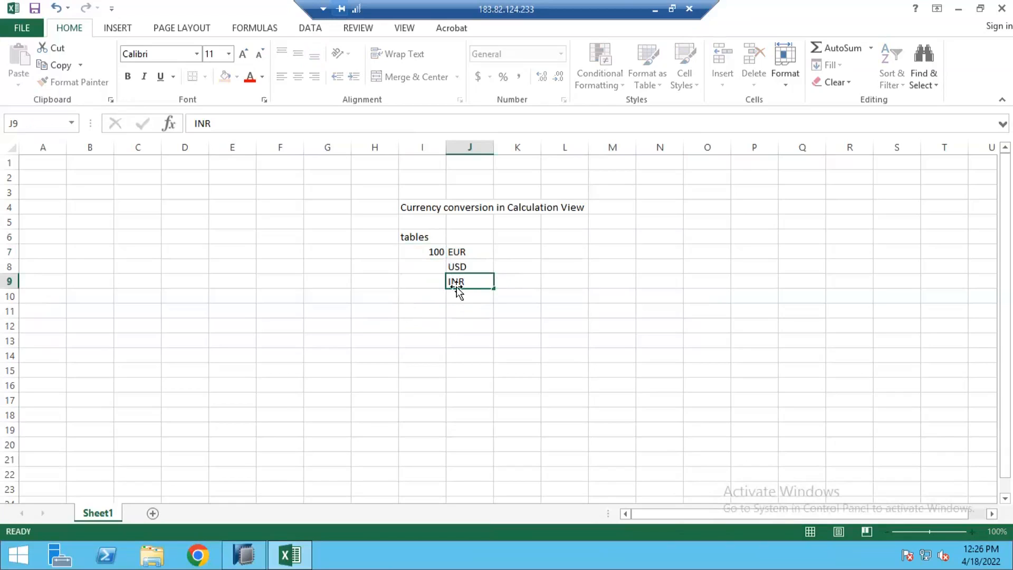
{"action": "key", "text": "Return"}
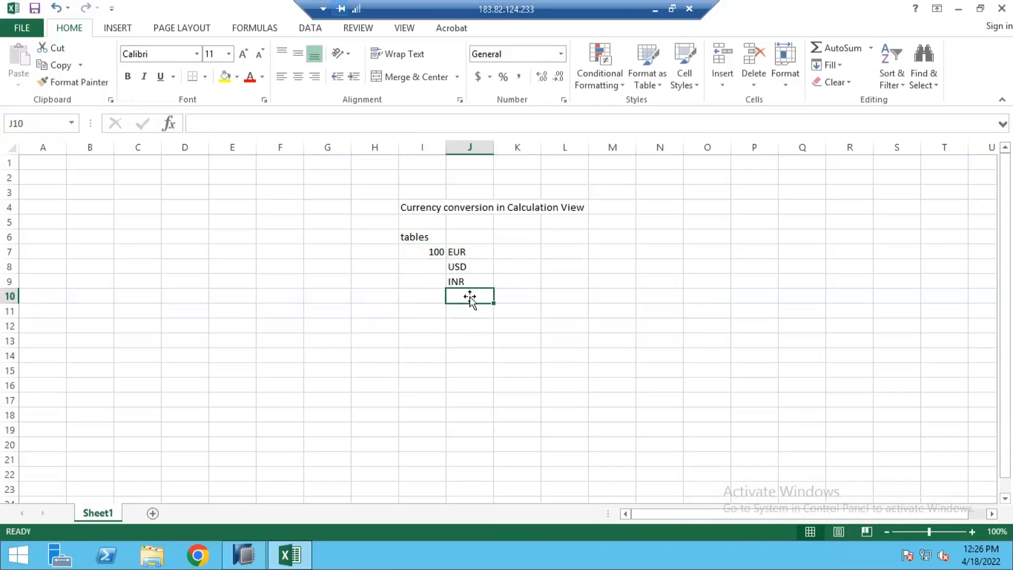
{"action": "left_click", "coordinate": [474, 265]}
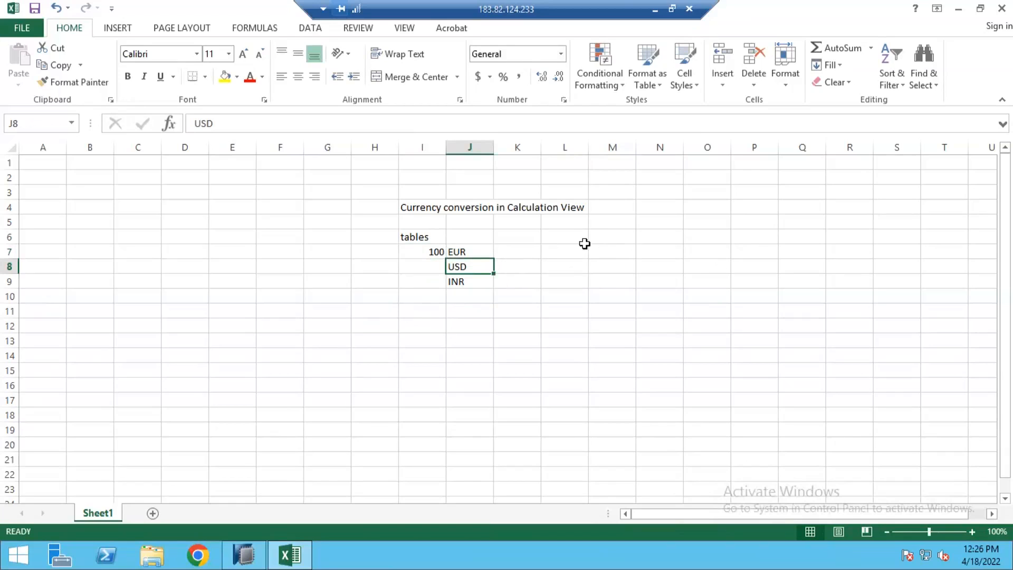
{"action": "left_click", "coordinate": [567, 243]}
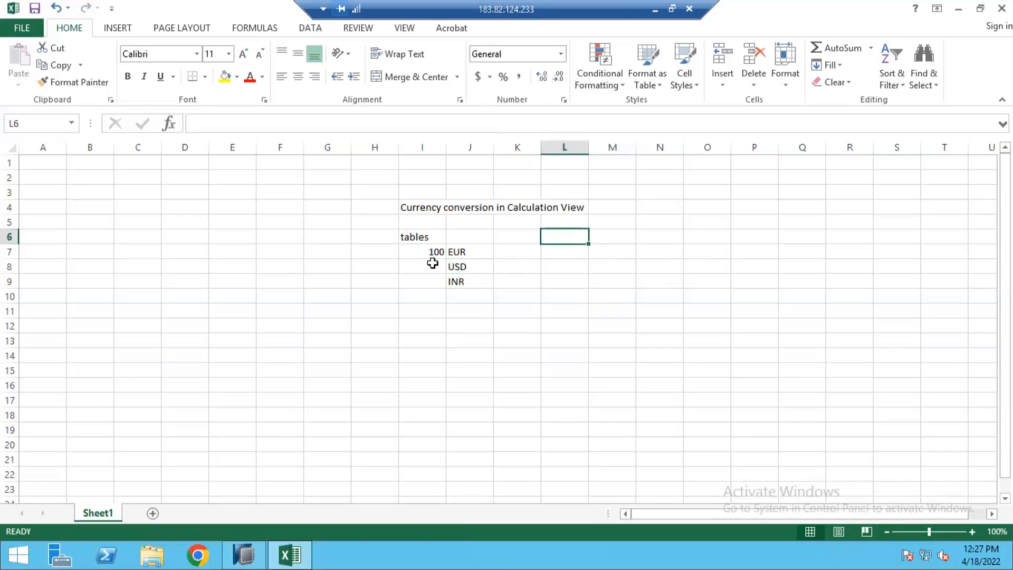
{"action": "left_click_drag", "start_coordinate": [431, 250], "coordinate": [450, 302]}
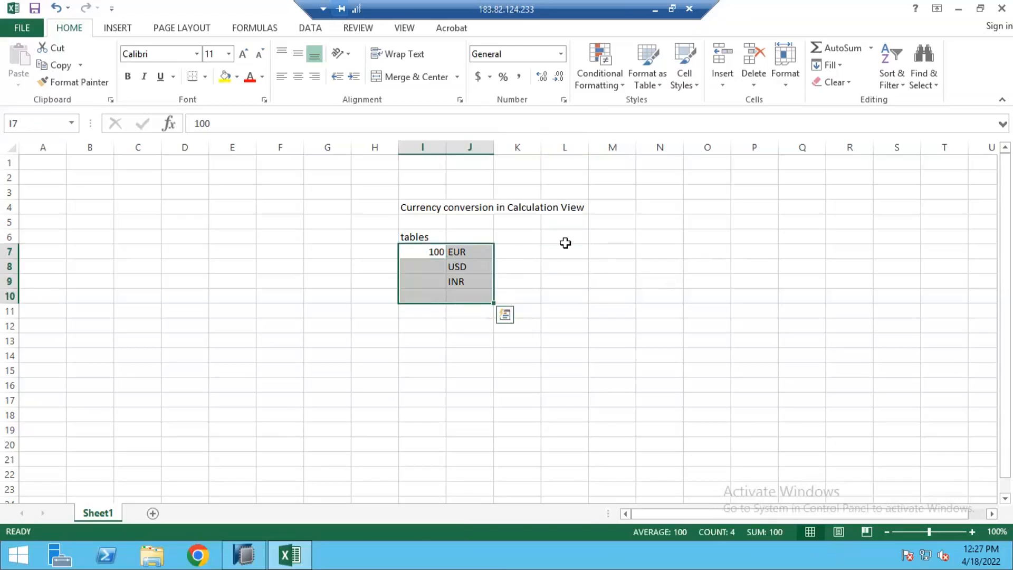
Enter the target currency EUR in M6 and the amount 100 below it in M7.
{"action": "left_click", "coordinate": [629, 237]}
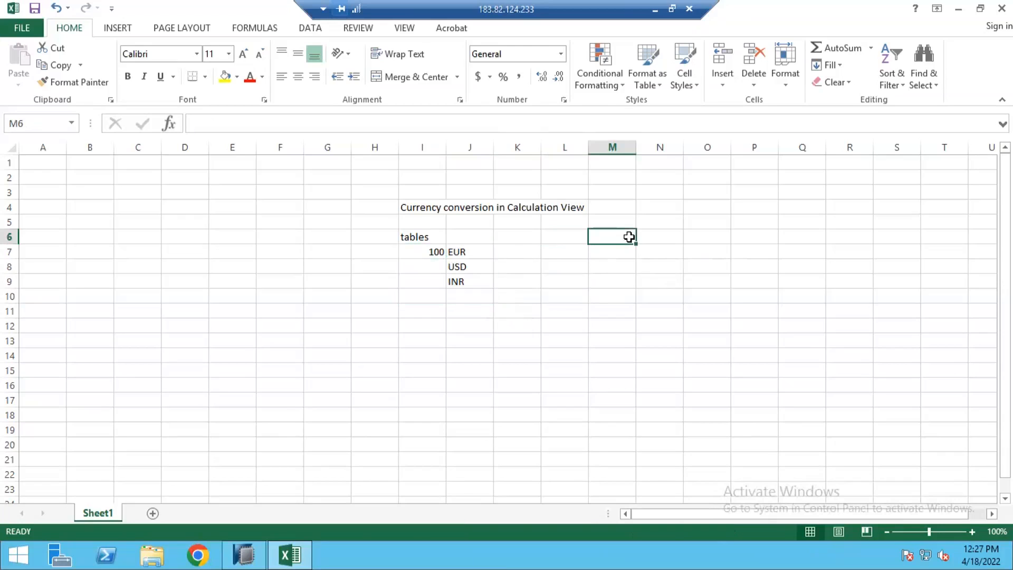
{"action": "type", "text": "EUR"}
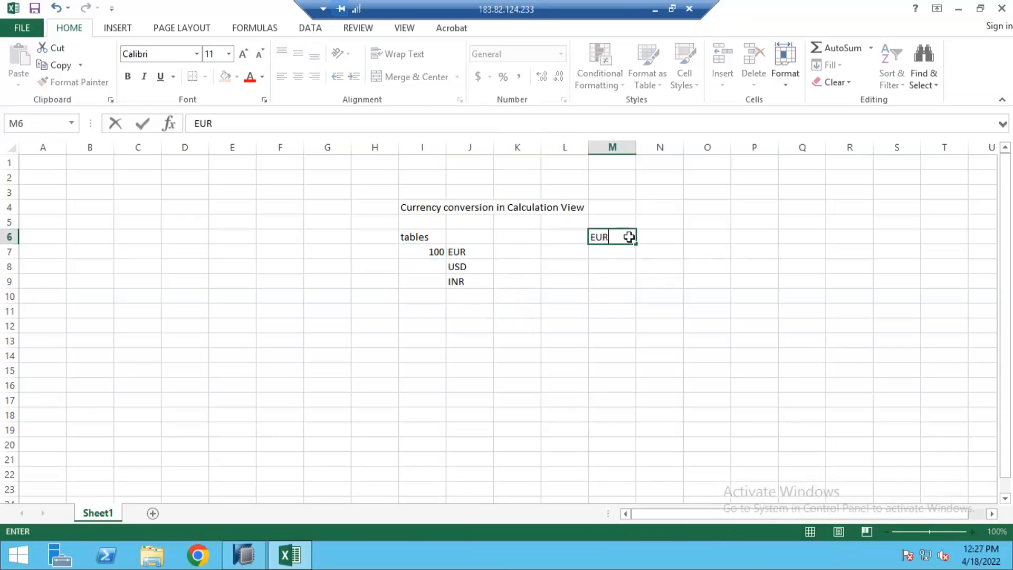
{"action": "key", "text": "Return"}
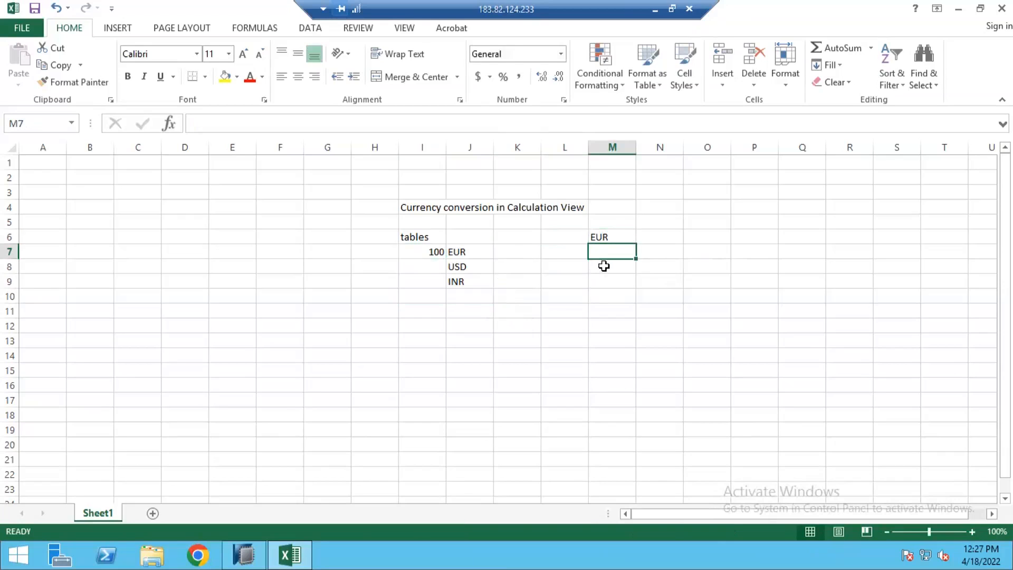
{"action": "type", "text": "100"}
{"action": "left_click", "coordinate": [547, 308]}
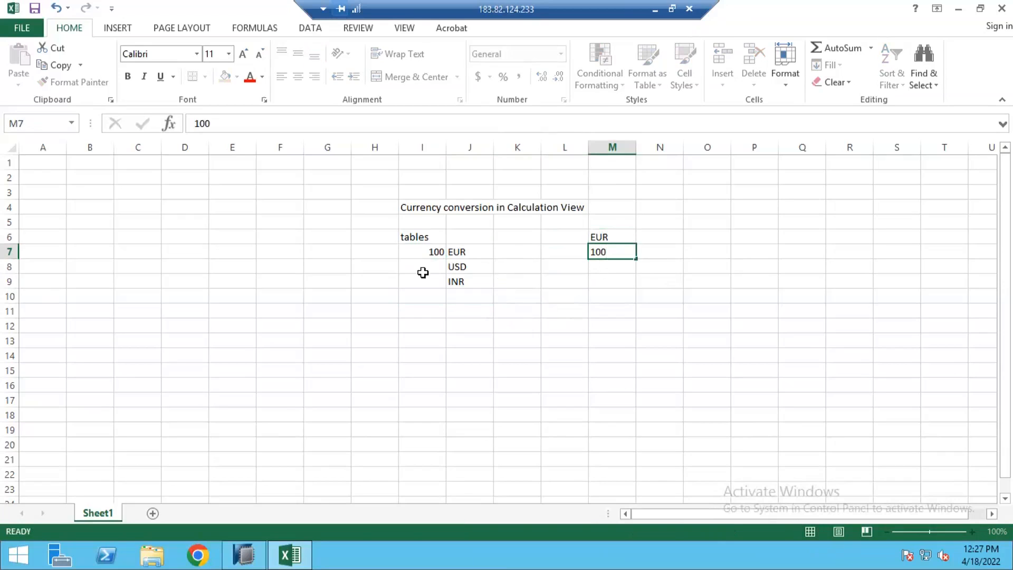
Enter the amount 100 in I8 and I9 next to USD and INR.
{"action": "left_click", "coordinate": [413, 270]}
{"action": "type", "text": "100"}
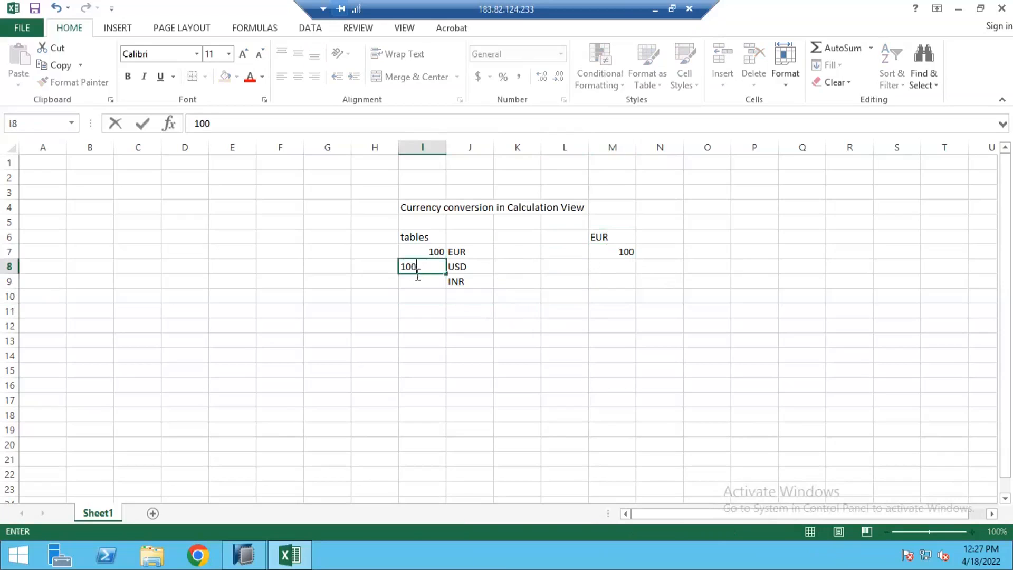
{"action": "left_click", "coordinate": [413, 280]}
{"action": "type", "text": "100"}
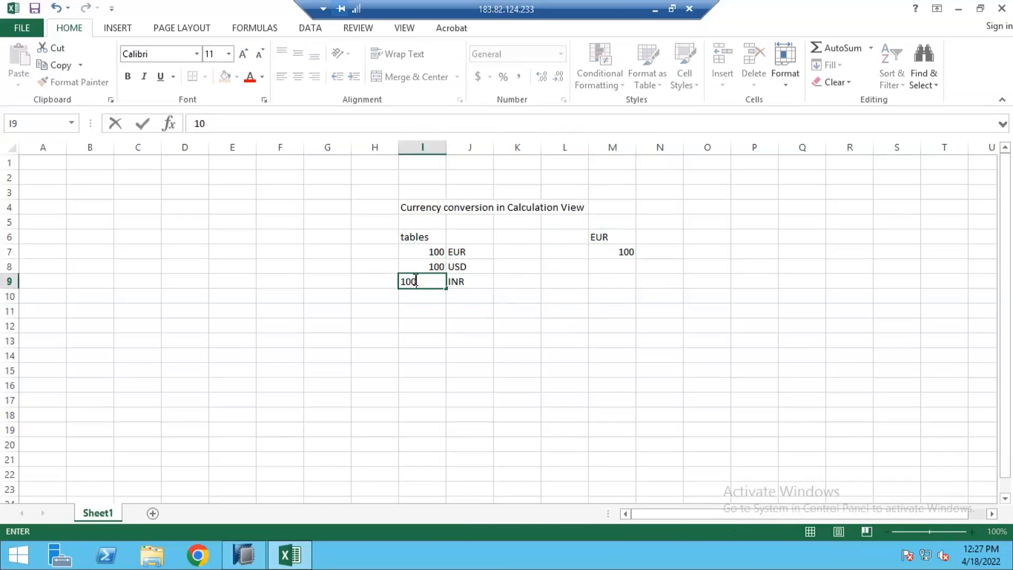
{"action": "left_click", "coordinate": [428, 298]}
{"action": "left_click_drag", "start_coordinate": [436, 266], "coordinate": [457, 282]}
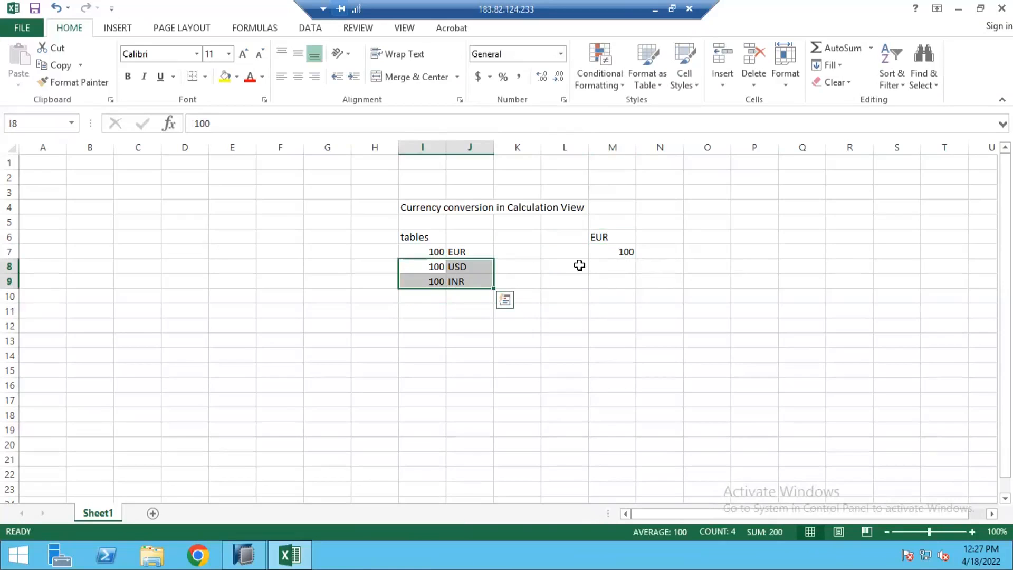
{"action": "left_click", "coordinate": [620, 268]}
{"action": "left_click_drag", "start_coordinate": [622, 284], "coordinate": [620, 285]}
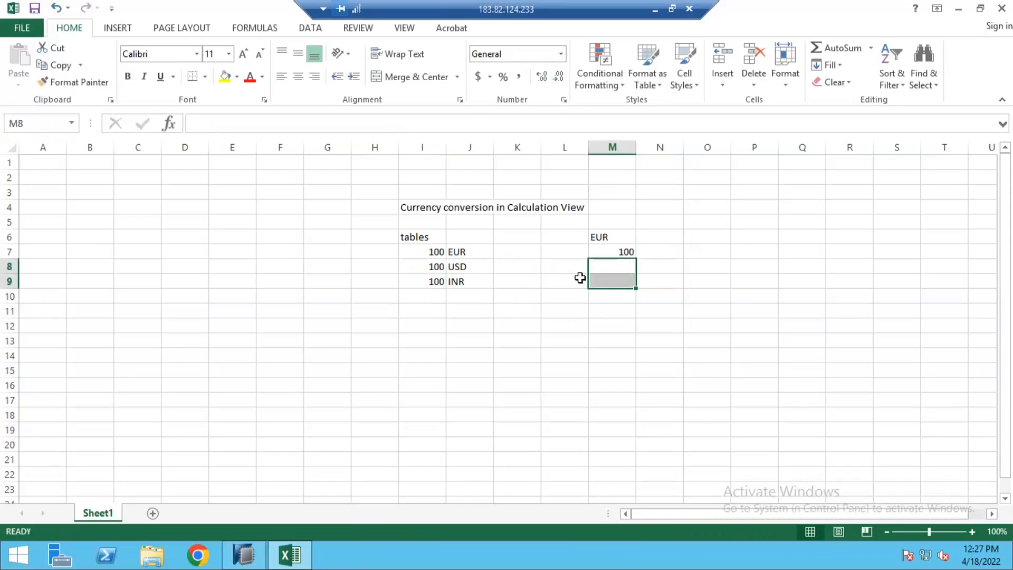
{"action": "left_click", "coordinate": [538, 267]}
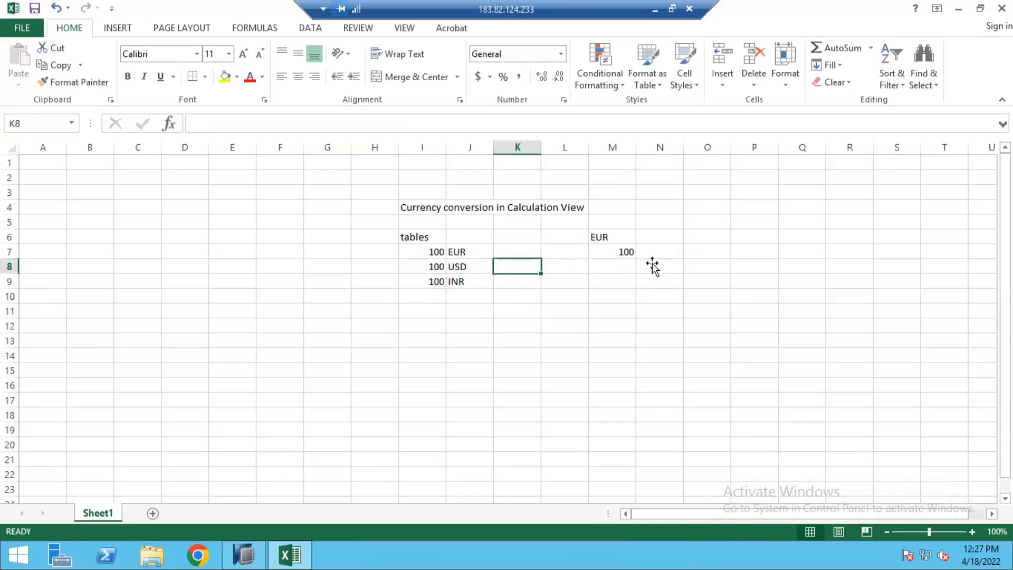
{"action": "left_click", "coordinate": [606, 269]}
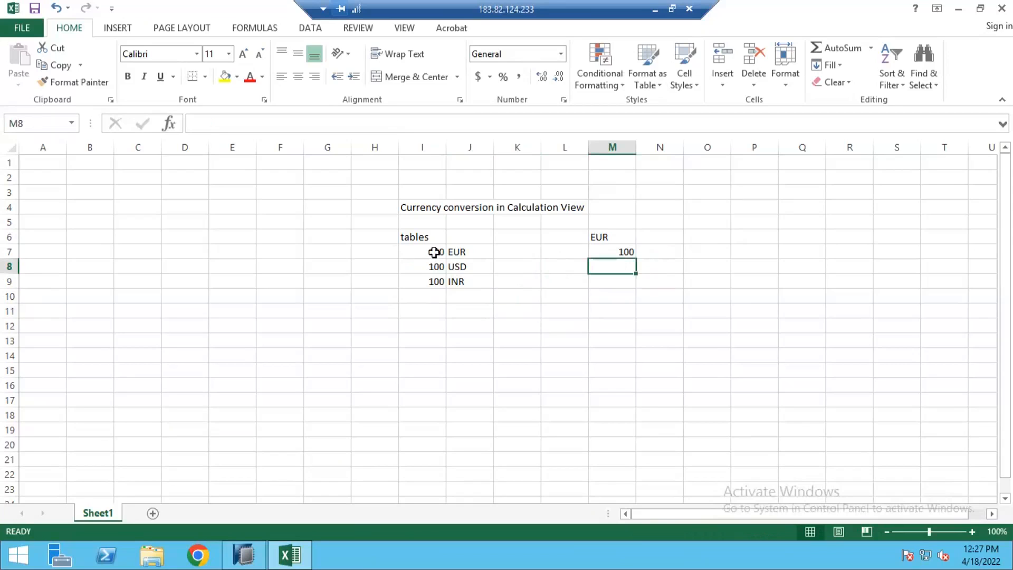
{"action": "left_click", "coordinate": [434, 253]}
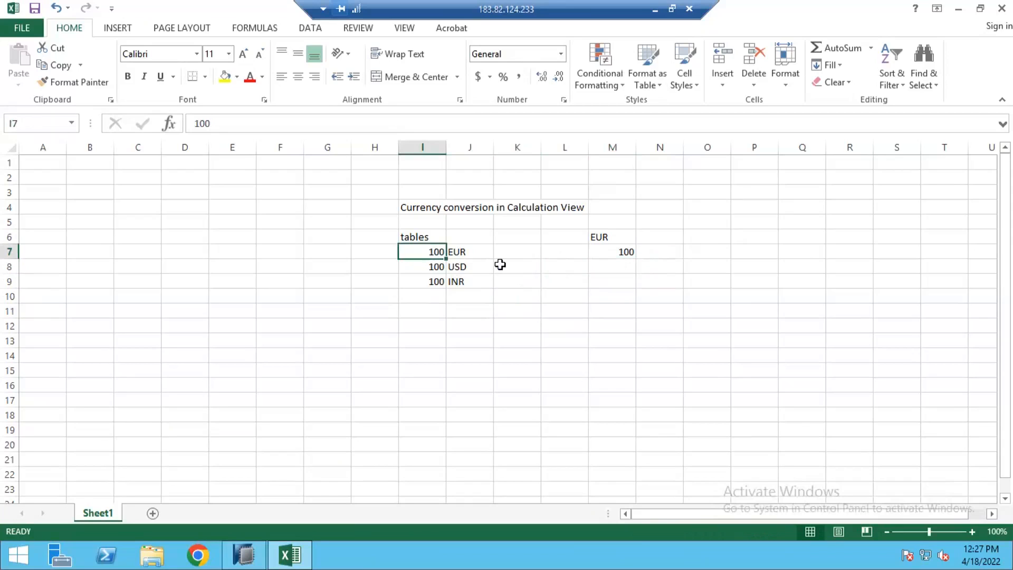
Enter the label calendar in H7, left of the amount column.
{"action": "left_click", "coordinate": [614, 257]}
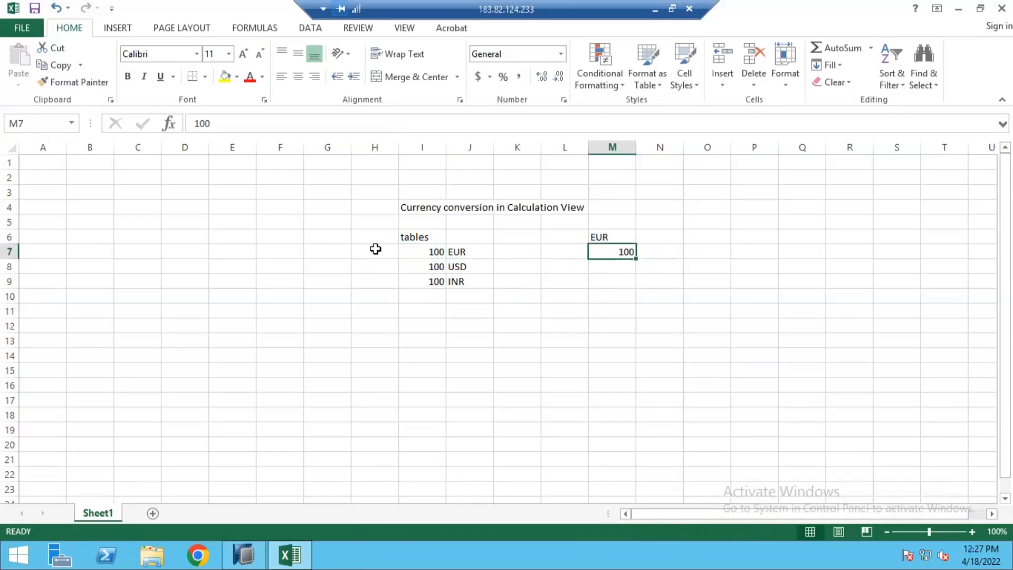
{"action": "left_click", "coordinate": [376, 249]}
{"action": "type", "text": "calendar"}
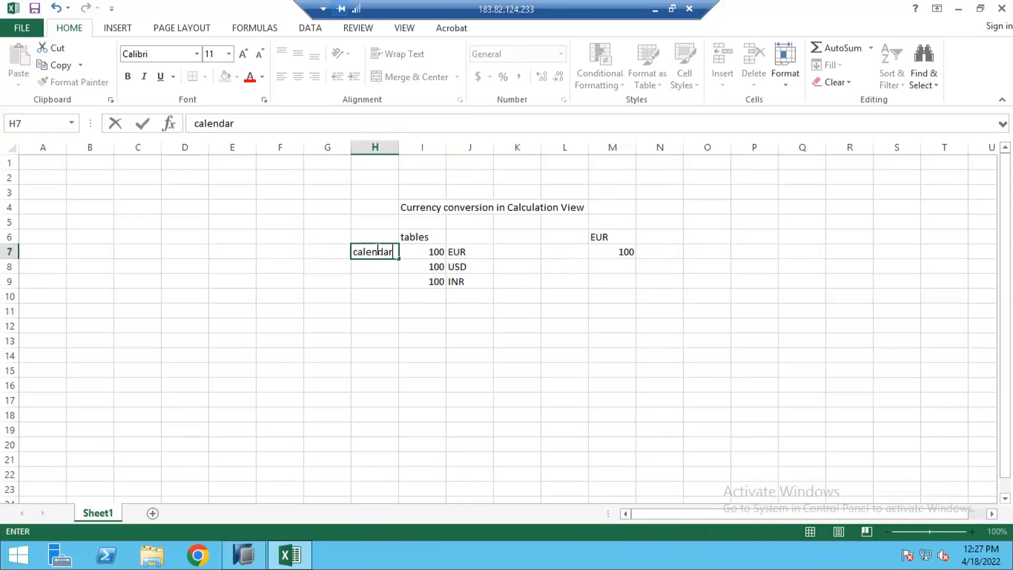
{"action": "left_click", "coordinate": [459, 251]}
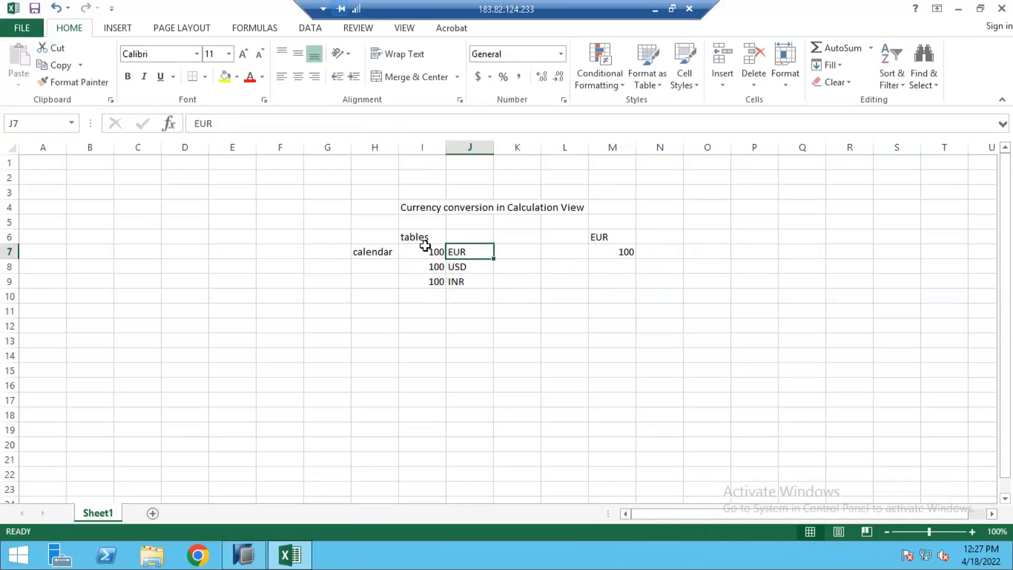
Enter the heading exchange rates in K6 and widen column K to fit it.
{"action": "left_click", "coordinate": [425, 245]}
{"action": "left_click_drag", "start_coordinate": [425, 246], "coordinate": [460, 265]}
{"action": "left_click", "coordinate": [652, 252]}
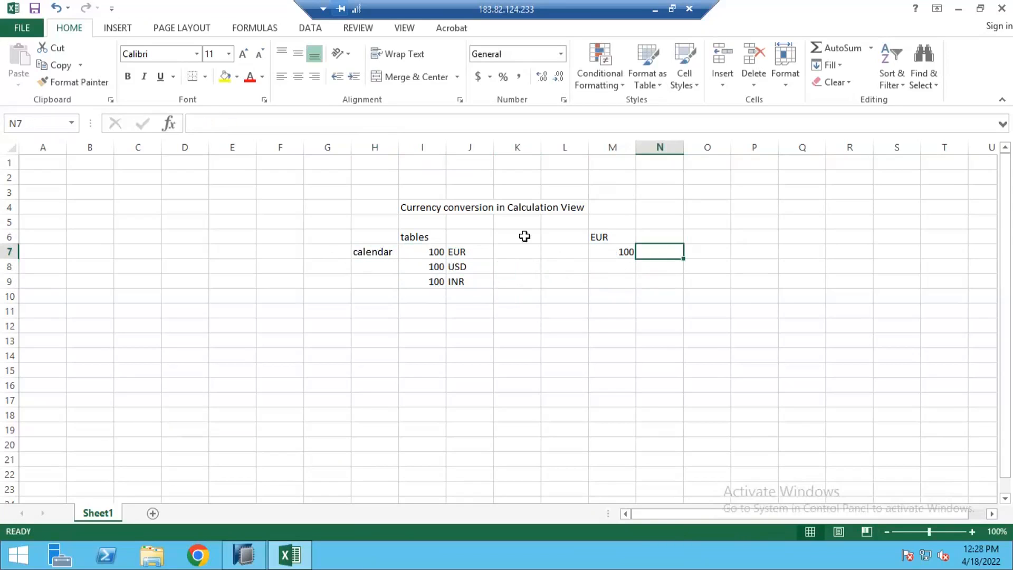
{"action": "left_click", "coordinate": [525, 236]}
{"action": "type", "text": "exchange"}
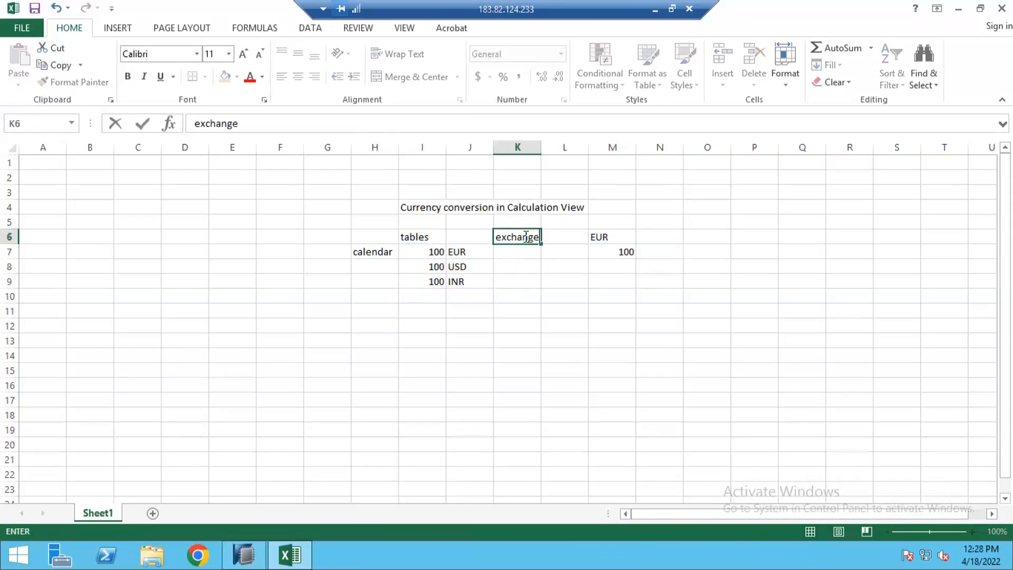
{"action": "type", "text": " rates"}
{"action": "key", "text": "Tab"}
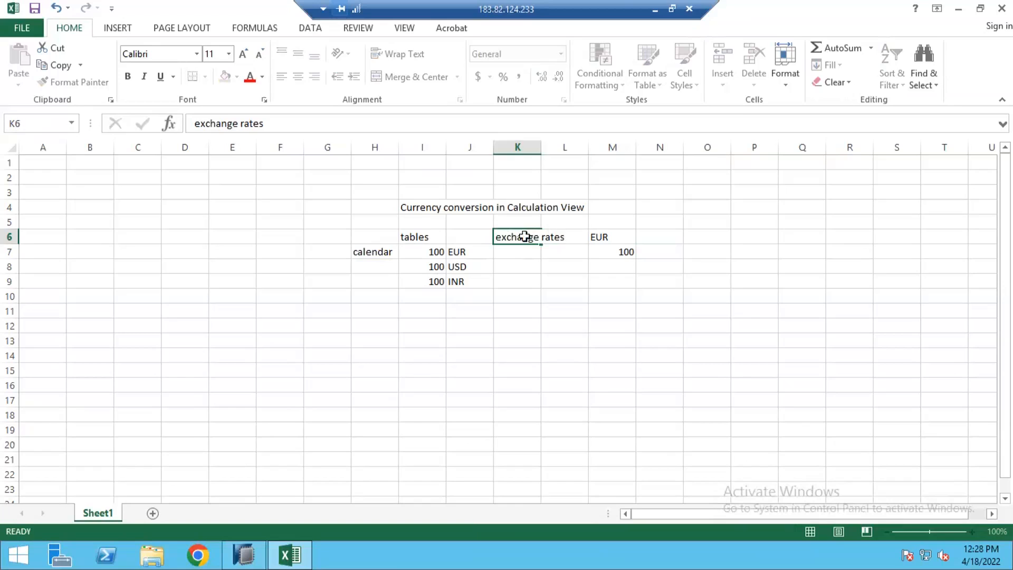
{"action": "left_click_drag", "start_coordinate": [541, 148], "coordinate": [568, 148]}
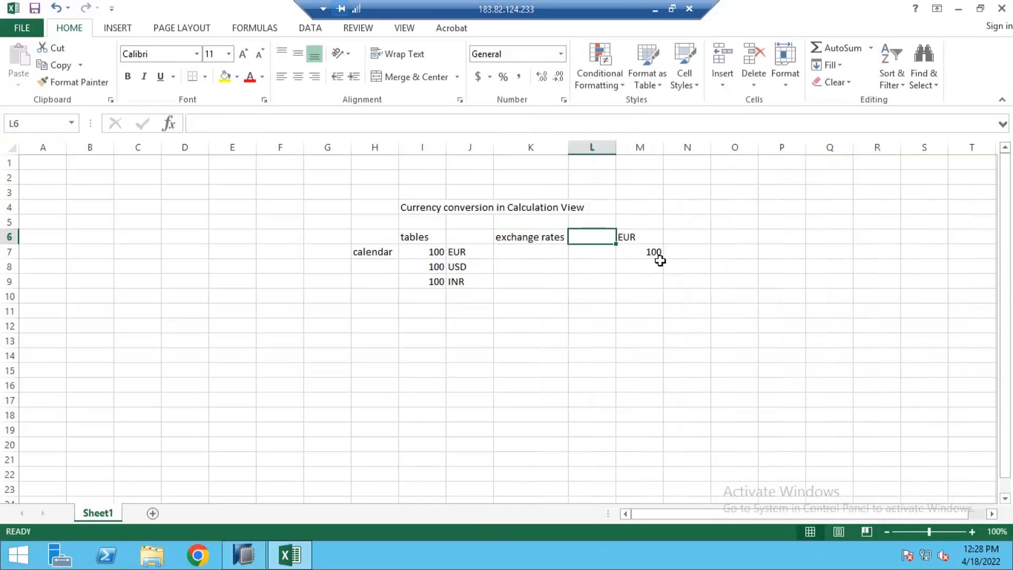
Extend the H7 label to read calendar day, month.
{"action": "left_click", "coordinate": [526, 251]}
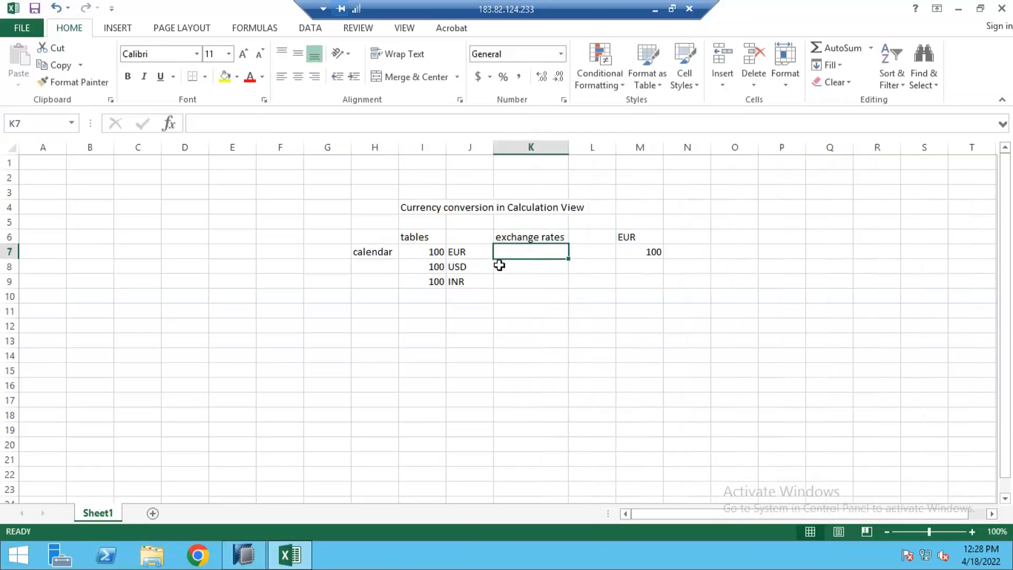
{"action": "left_click_drag", "start_coordinate": [529, 235], "coordinate": [538, 280]}
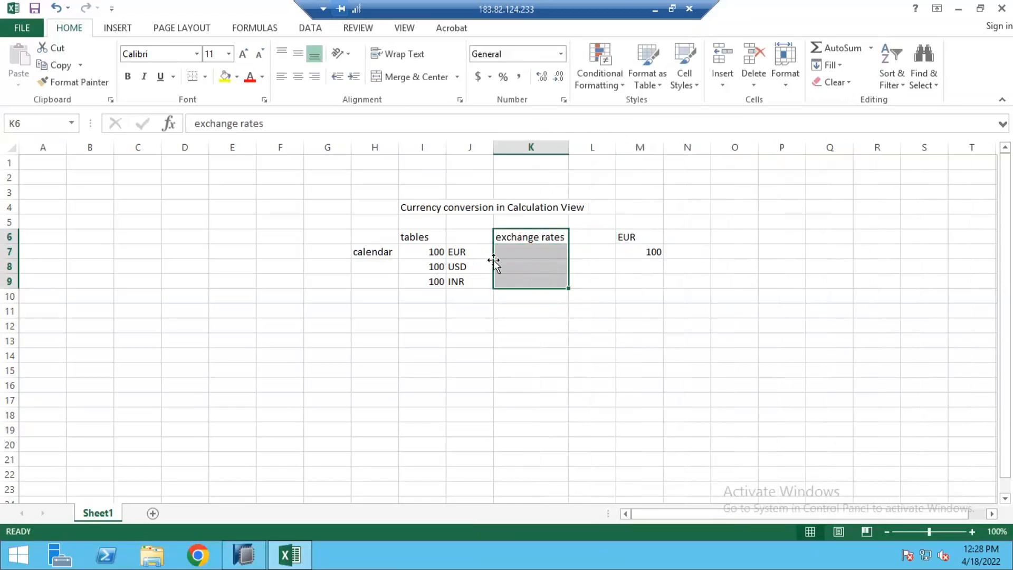
{"action": "left_click", "coordinate": [388, 253]}
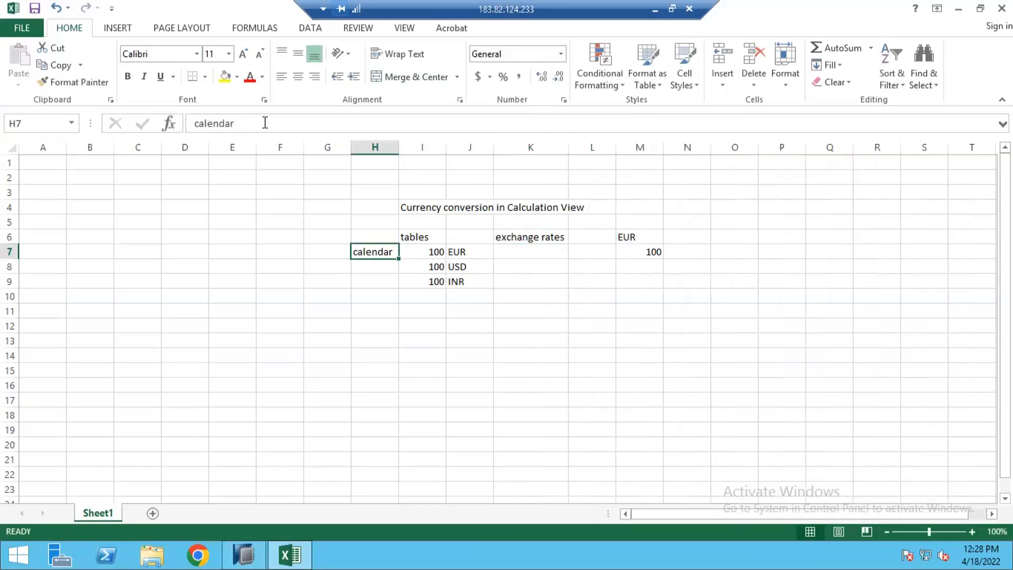
{"action": "left_click", "coordinate": [265, 122]}
{"action": "type", "text": "day, month"}
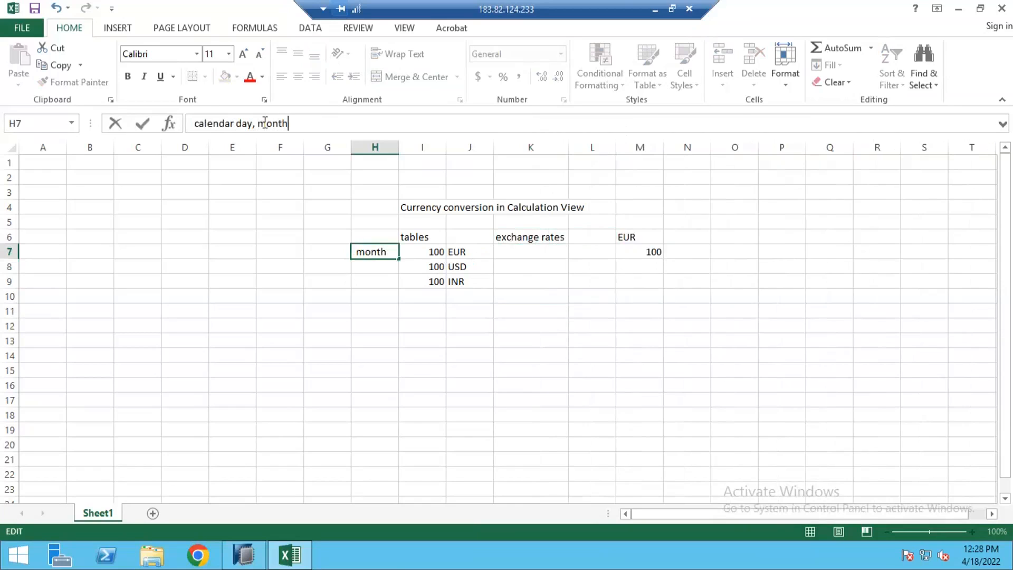
{"action": "key", "text": "Return"}
{"action": "left_click", "coordinate": [198, 554]}
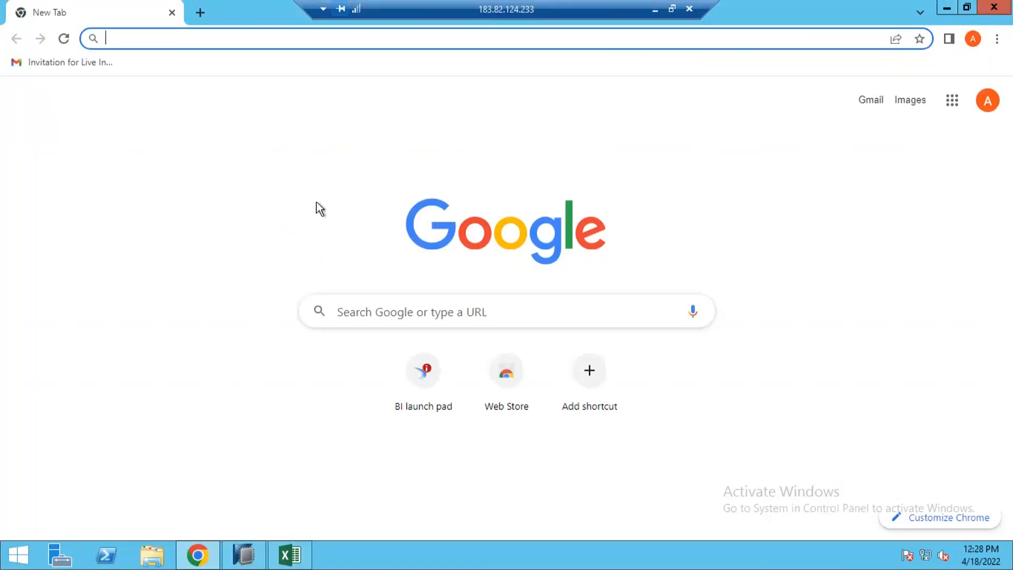
{"action": "left_click", "coordinate": [947, 9]}
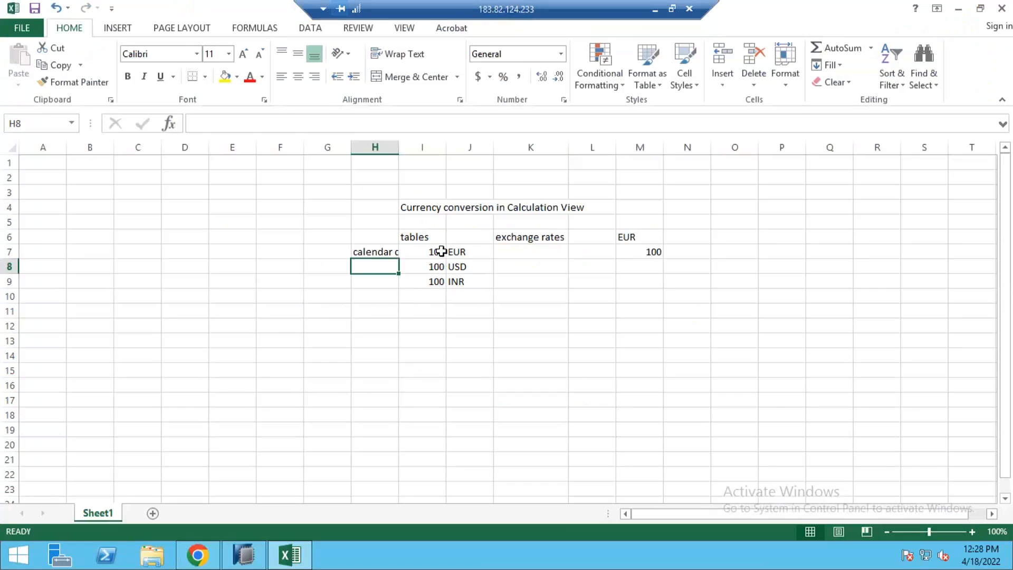
{"action": "left_click", "coordinate": [441, 251]}
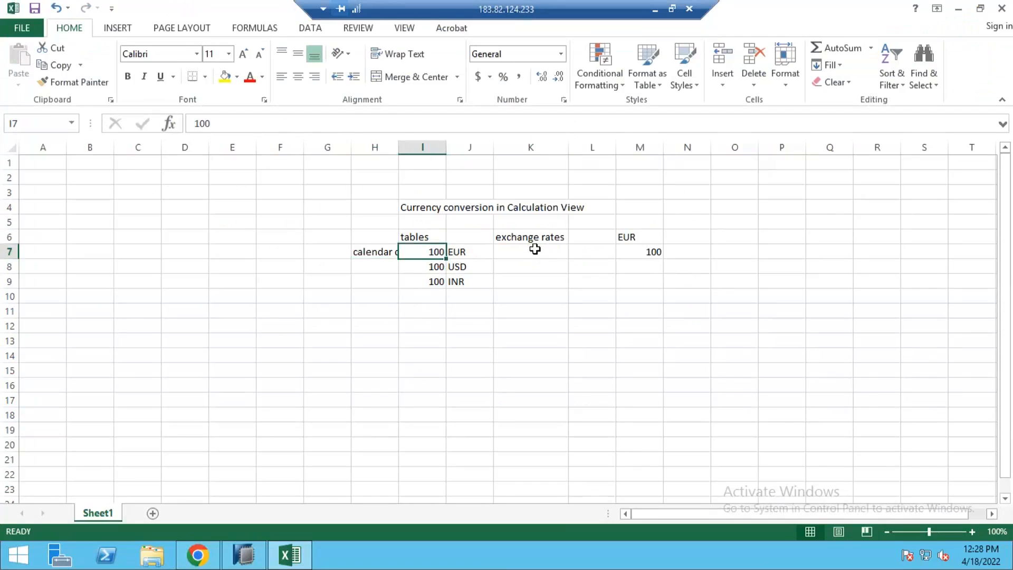
{"action": "left_click_drag", "start_coordinate": [418, 251], "coordinate": [472, 283]}
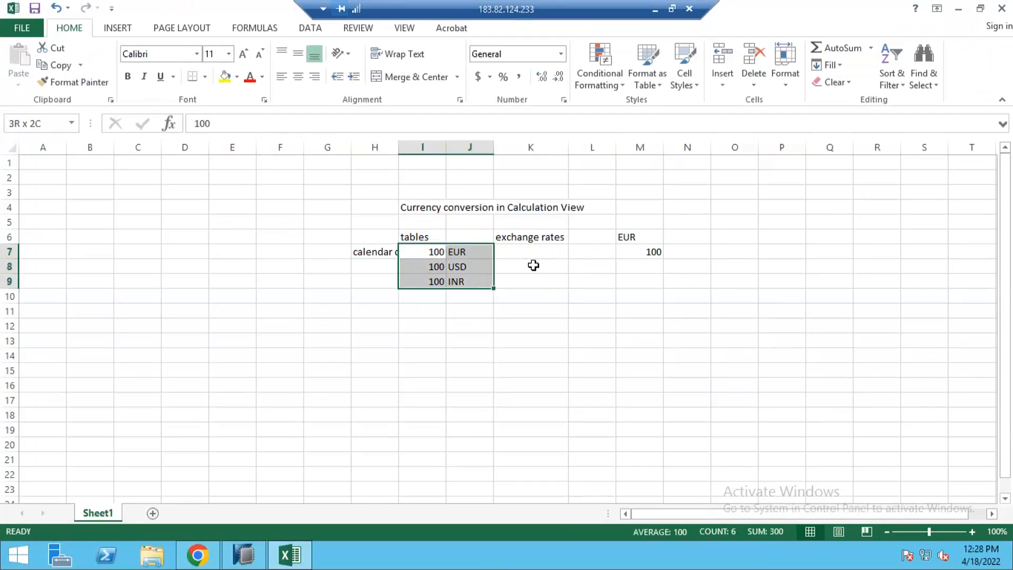
{"action": "left_click", "coordinate": [530, 240]}
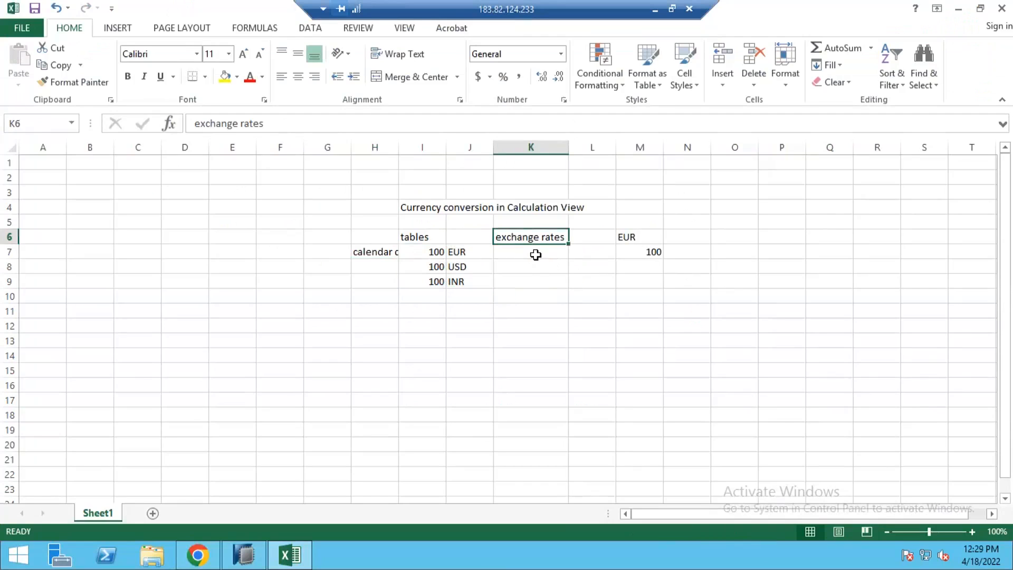
{"action": "left_click", "coordinate": [518, 256]}
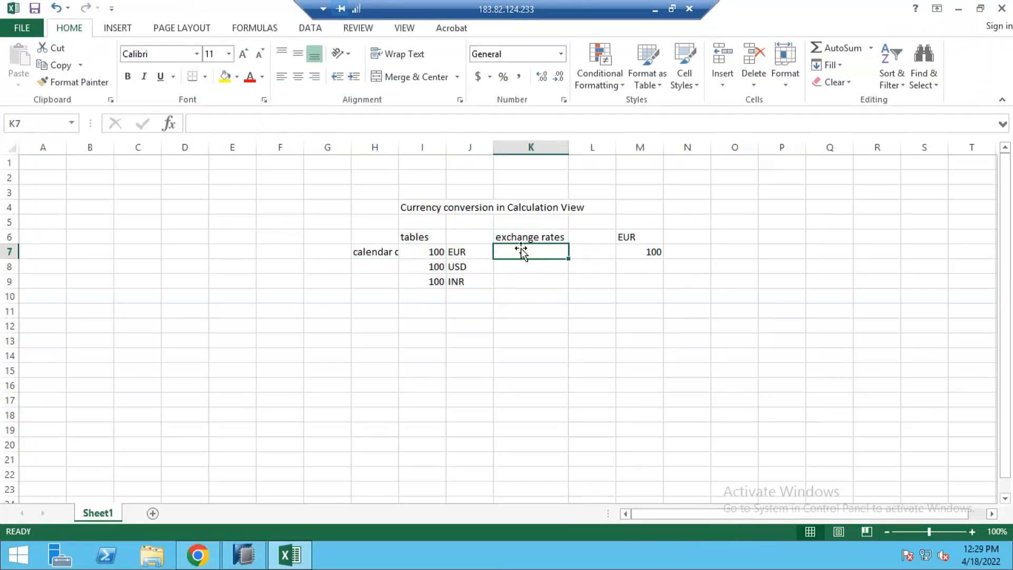
{"action": "left_click", "coordinate": [443, 248]}
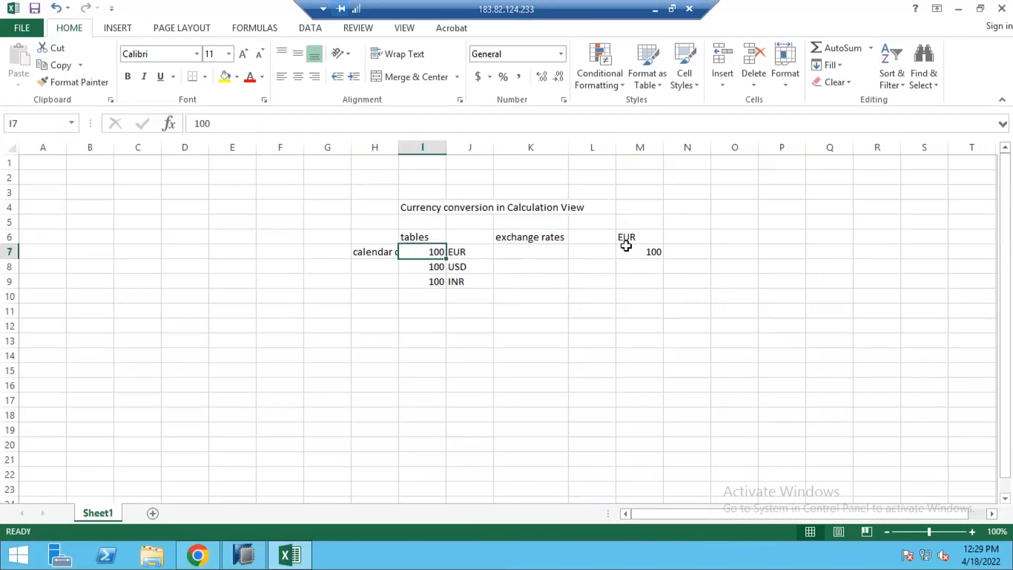
{"action": "left_click_drag", "start_coordinate": [528, 246], "coordinate": [498, 277]}
{"action": "left_click_drag", "start_coordinate": [438, 255], "coordinate": [528, 254]}
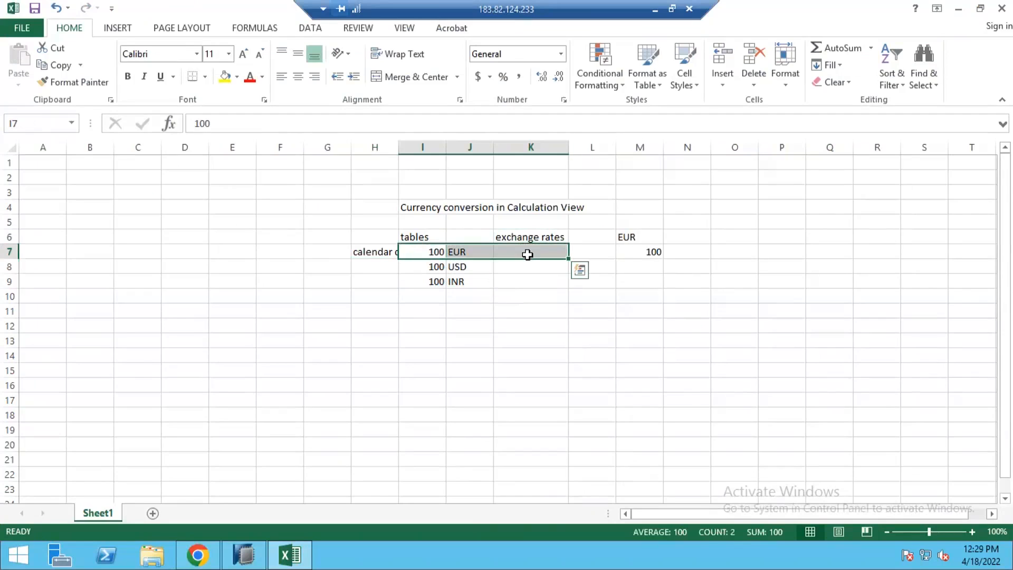
{"action": "left_click", "coordinate": [527, 254]}
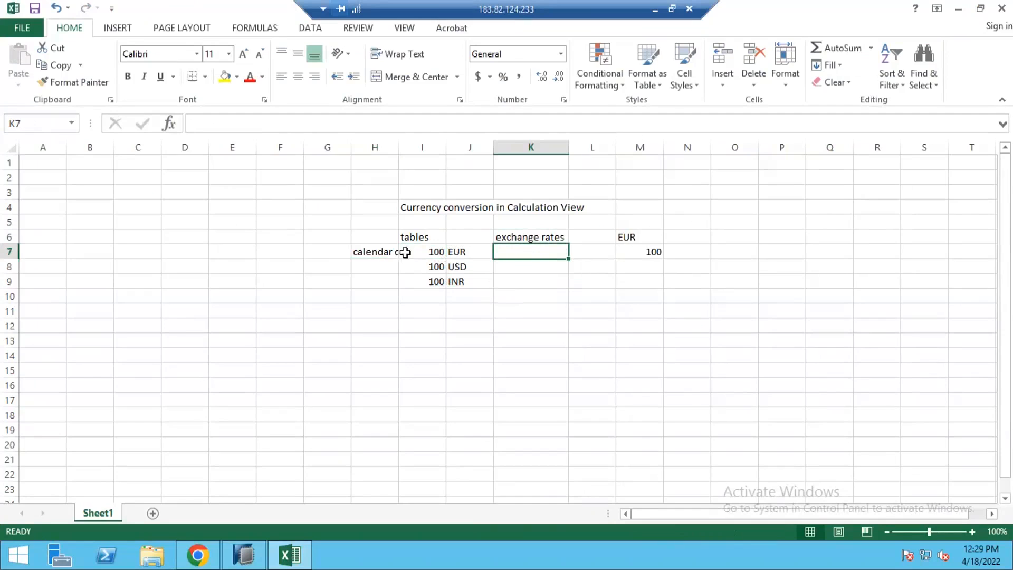
Autofit column H so the calendar day, month label shows in full.
{"action": "double_click", "coordinate": [399, 143]}
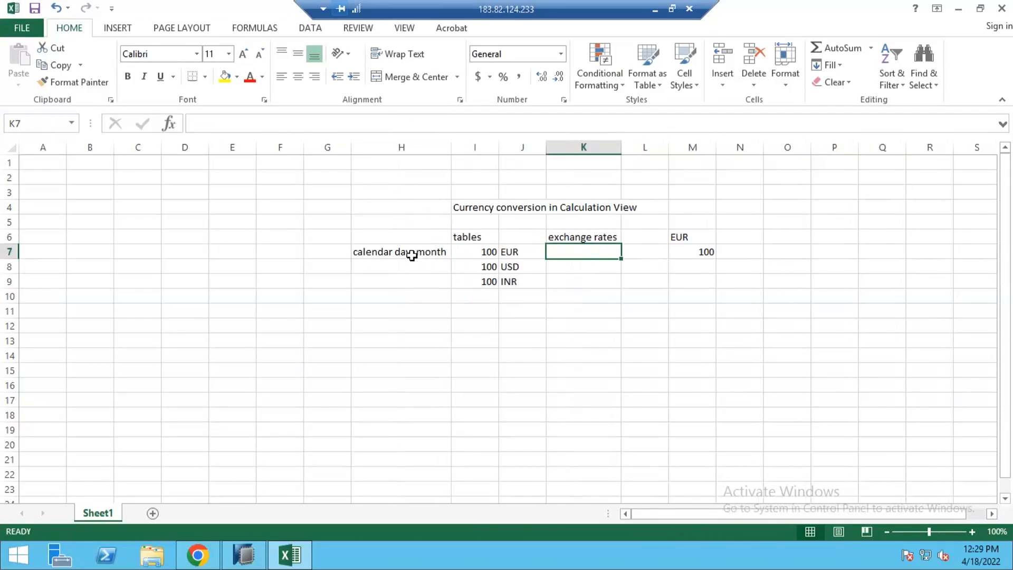
{"action": "left_click", "coordinate": [412, 253]}
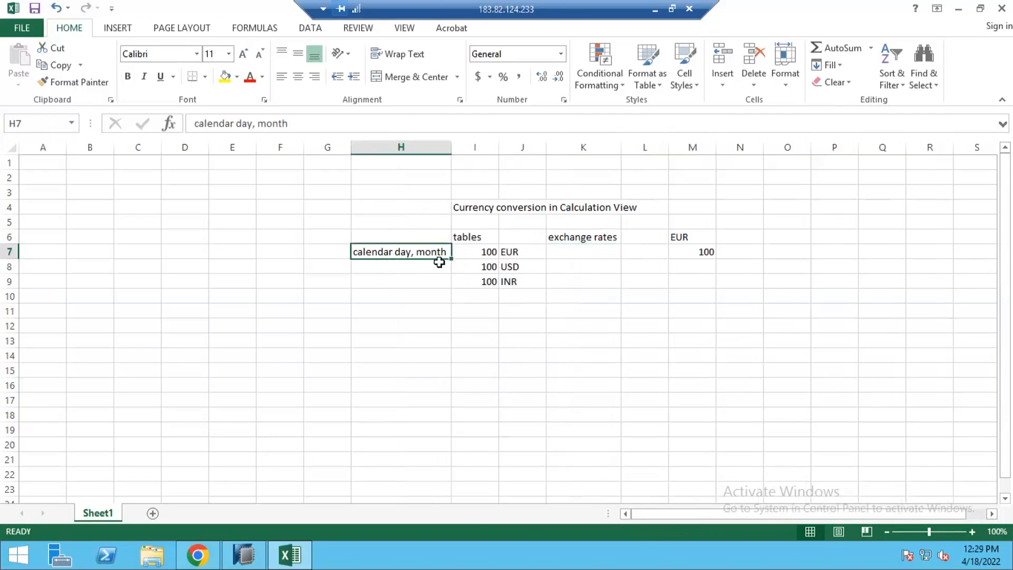
{"action": "left_click_drag", "start_coordinate": [397, 253], "coordinate": [403, 292]}
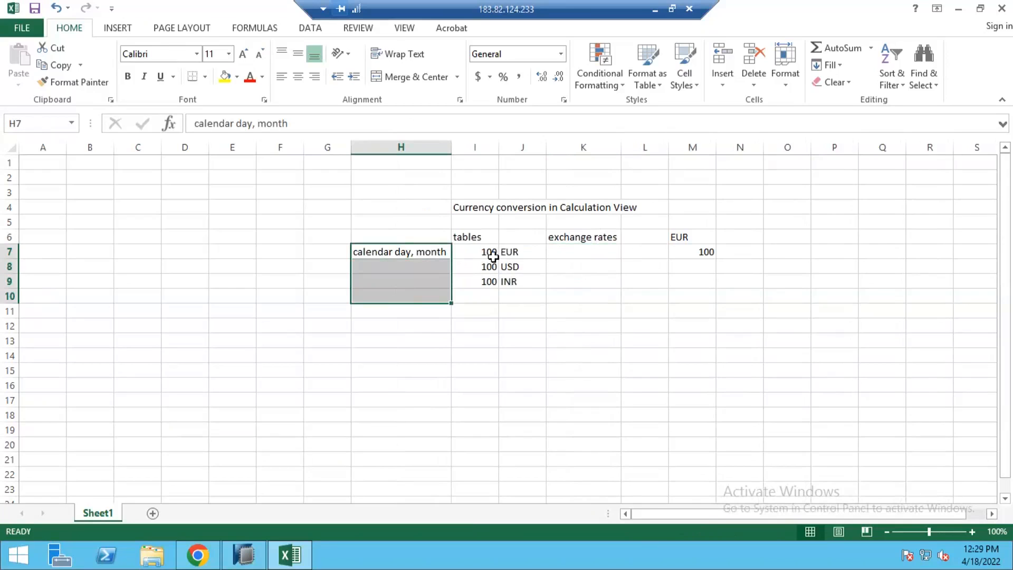
{"action": "left_click", "coordinate": [489, 251]}
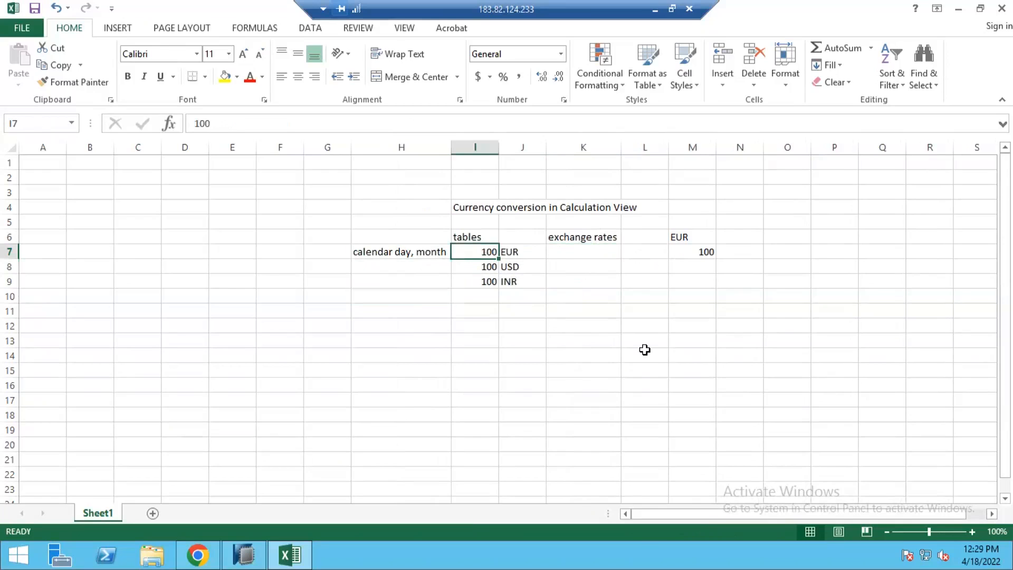
Review the sample table by selecting the calendar, amount and currency columns in turn.
{"action": "left_click", "coordinate": [186, 217]}
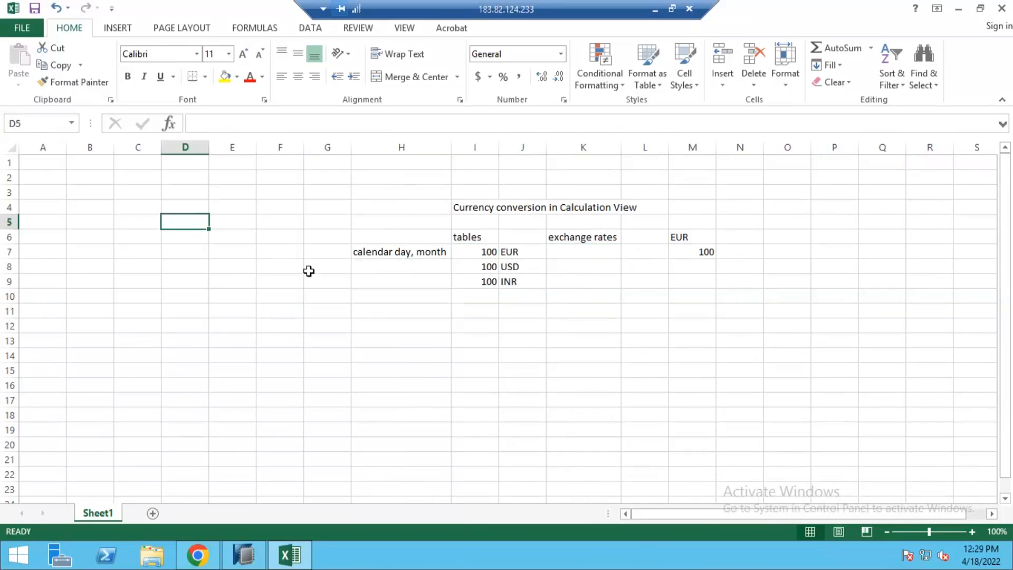
{"action": "left_click", "coordinate": [227, 224]}
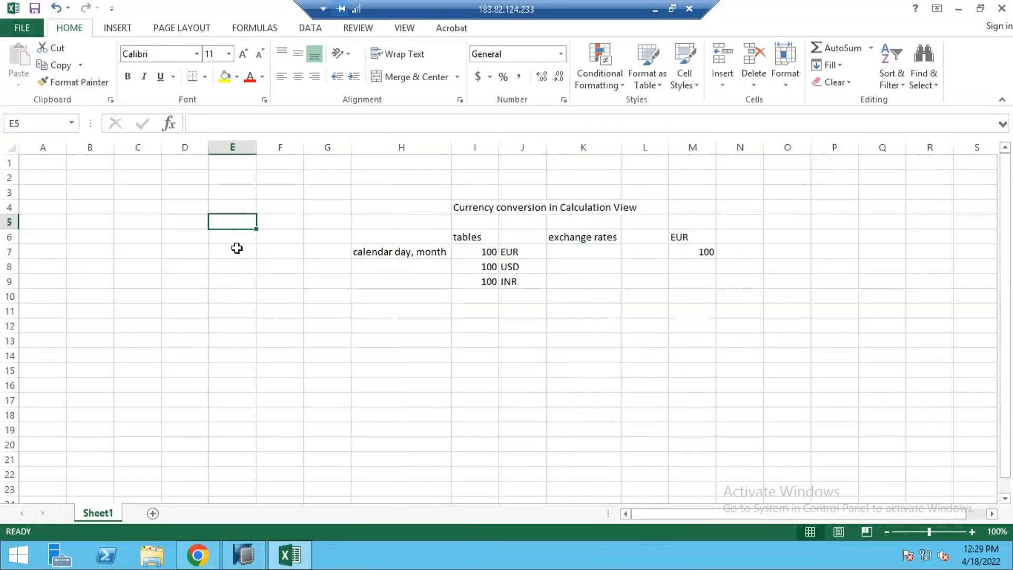
{"action": "left_click", "coordinate": [221, 254]}
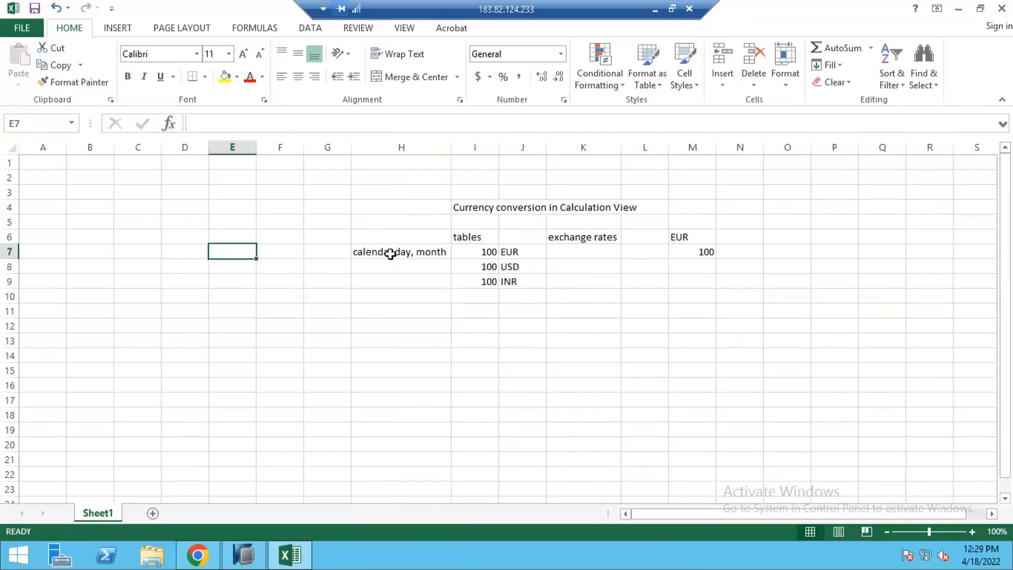
{"action": "mouse_move", "coordinate": [387, 257]}
{"action": "left_mouse_down"}
{"action": "mouse_move", "coordinate": [395, 312]}
{"action": "mouse_move", "coordinate": [397, 257]}
{"action": "left_mouse_up"}
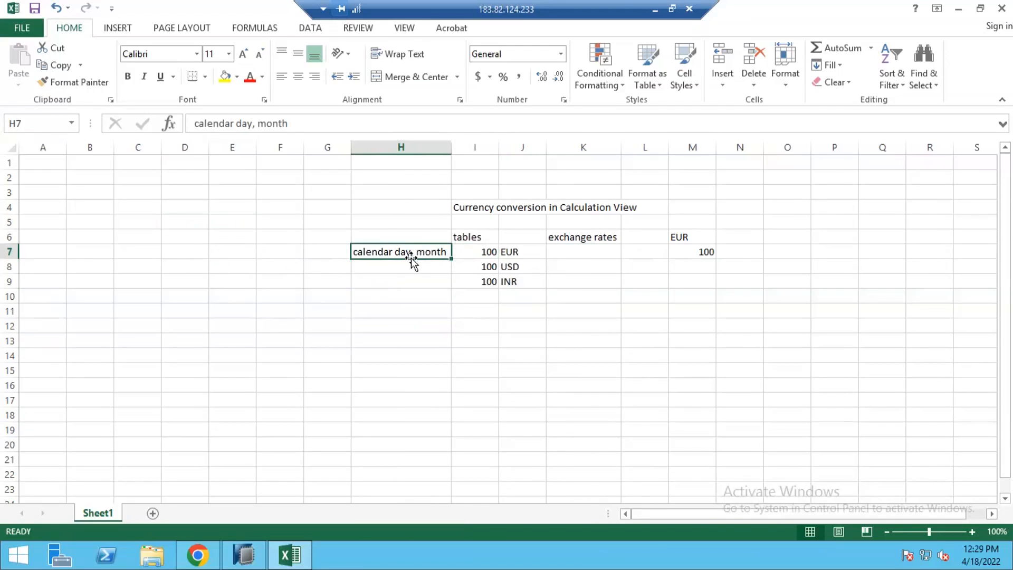
{"action": "left_click_drag", "start_coordinate": [292, 251], "coordinate": [270, 257]}
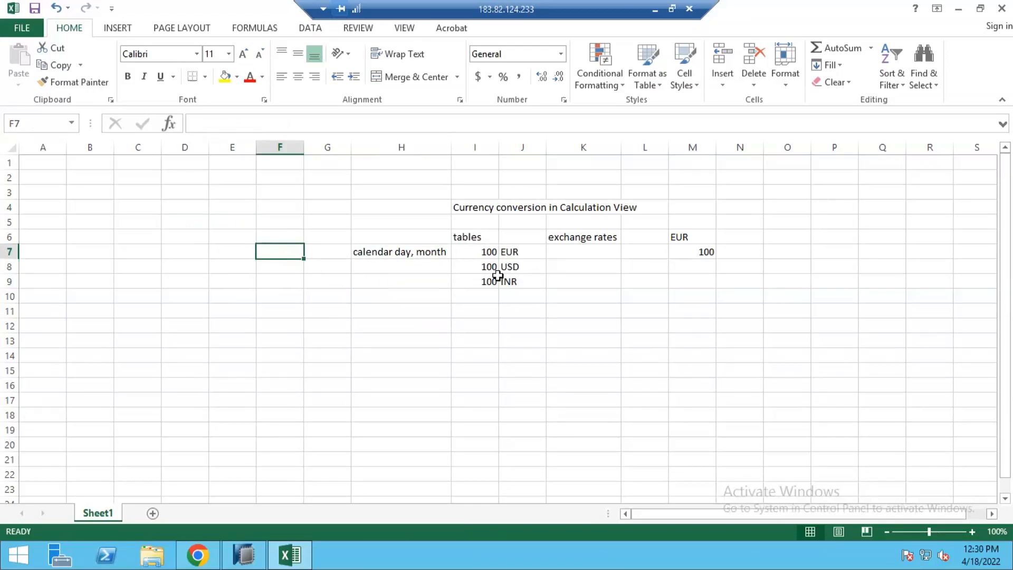
{"action": "left_click_drag", "start_coordinate": [426, 241], "coordinate": [562, 292]}
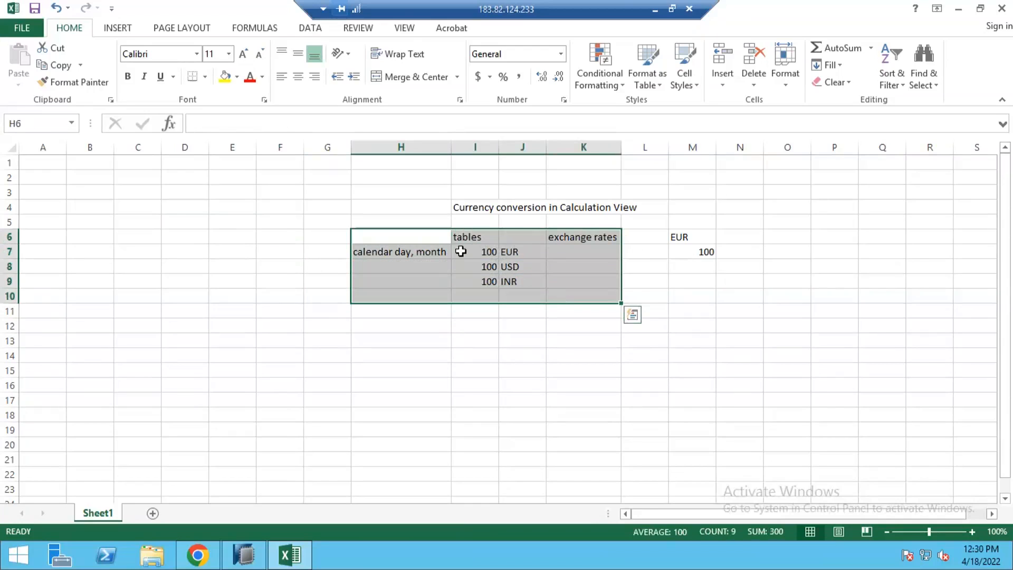
{"action": "left_click_drag", "start_coordinate": [409, 241], "coordinate": [413, 300]}
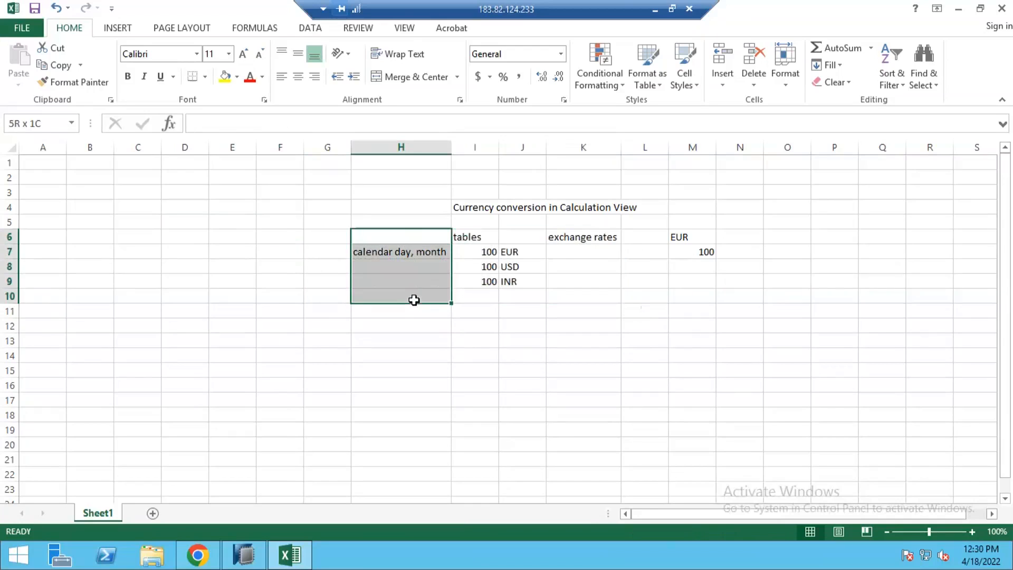
{"action": "left_click_drag", "start_coordinate": [464, 251], "coordinate": [488, 282]}
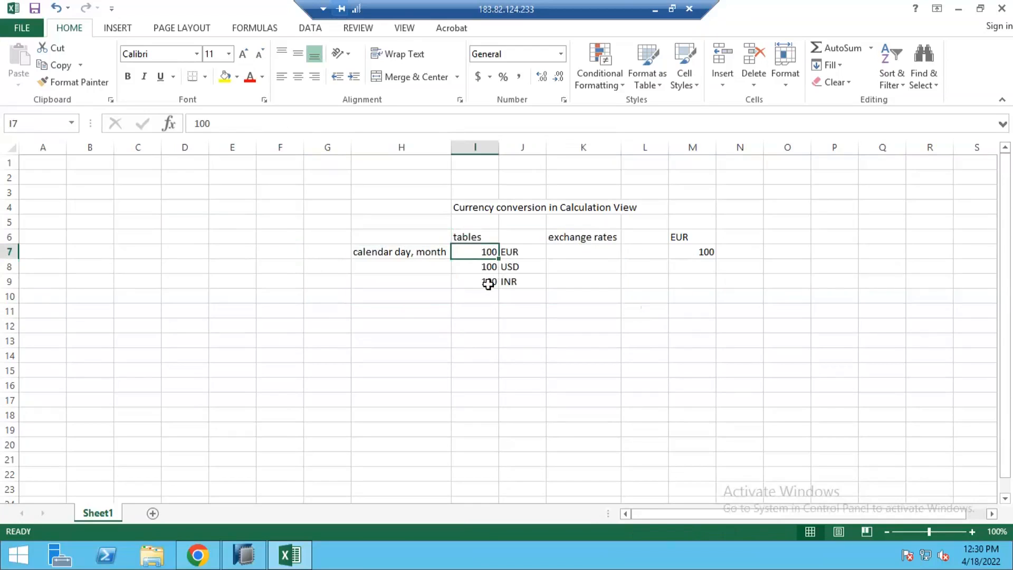
{"action": "left_click_drag", "start_coordinate": [522, 238], "coordinate": [516, 300]}
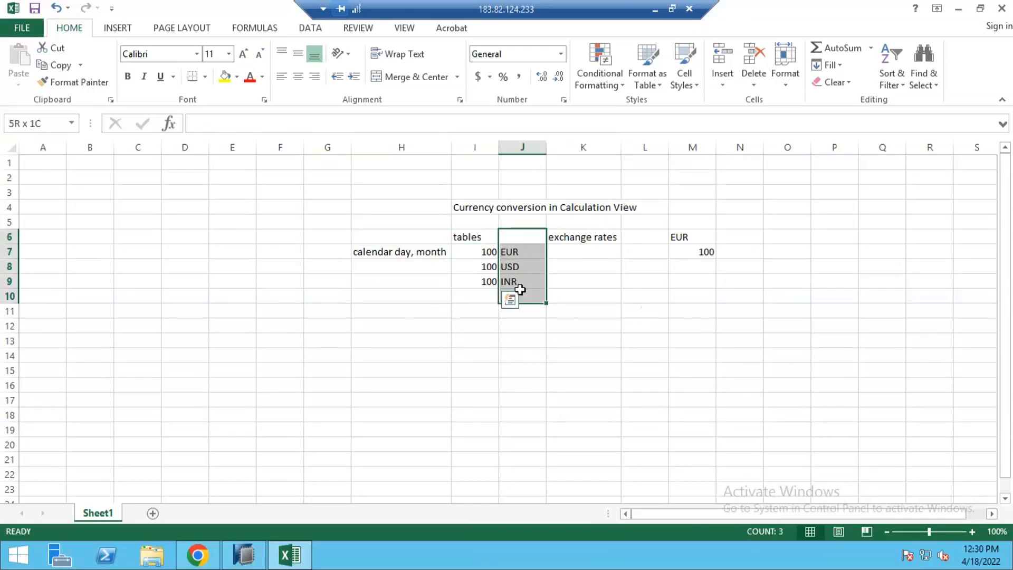
Switch to SAP HANA Studio.
{"action": "left_click", "coordinate": [592, 241]}
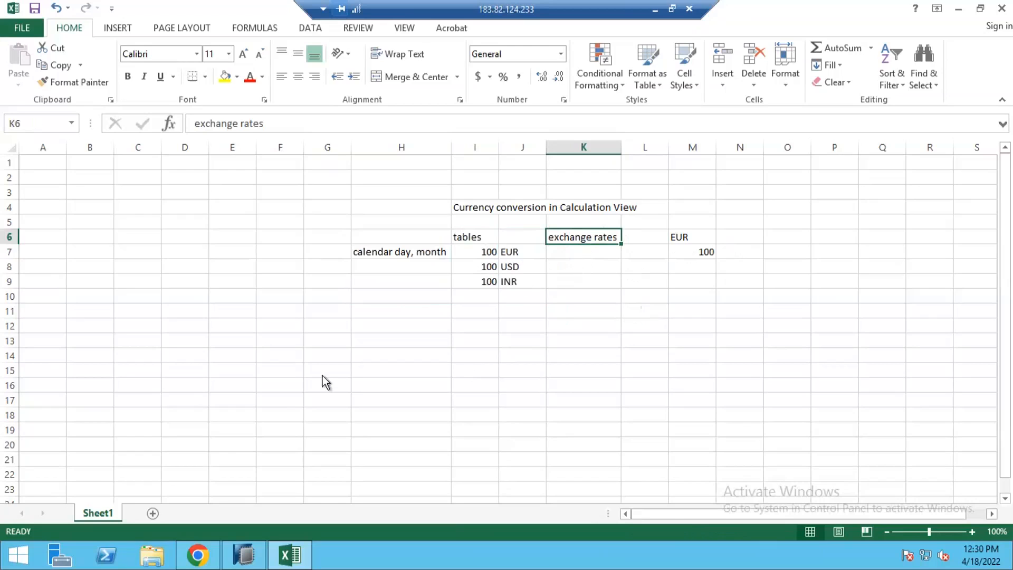
{"action": "left_click", "coordinate": [248, 554]}
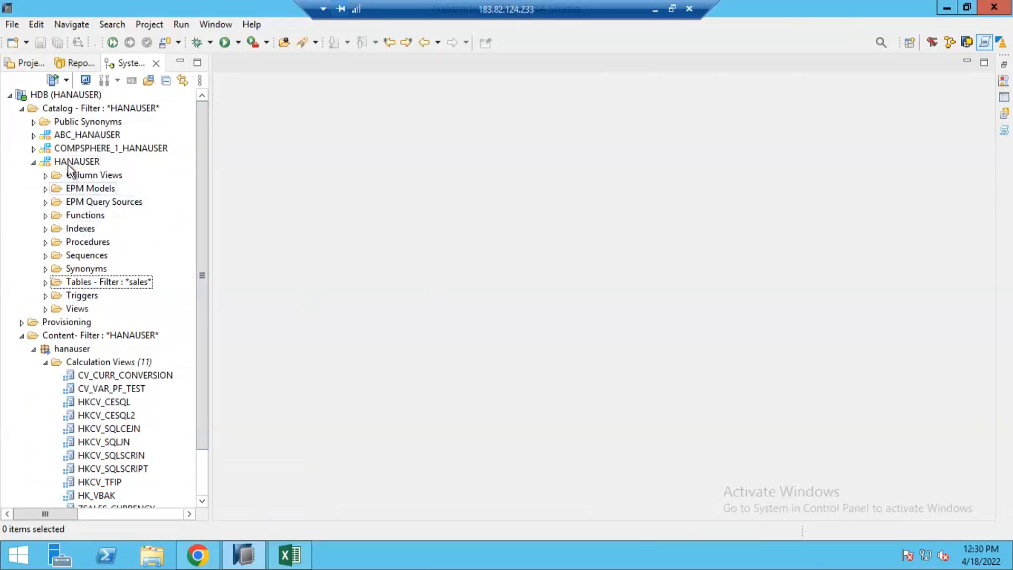
Open the data preview of the H_SALES1 table in the HANAUSER catalog.
{"action": "left_click", "coordinate": [42, 163]}
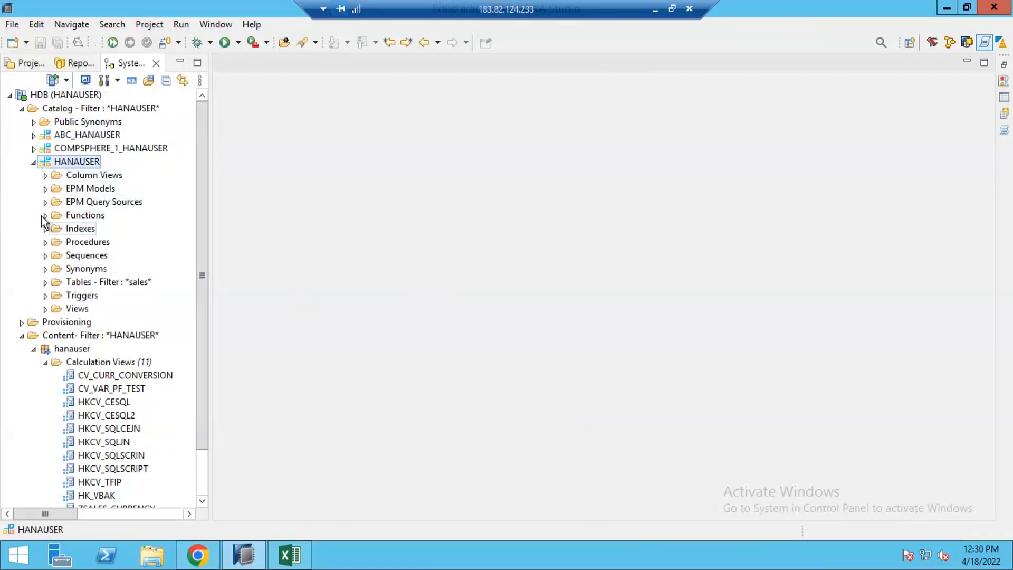
{"action": "left_click", "coordinate": [45, 282]}
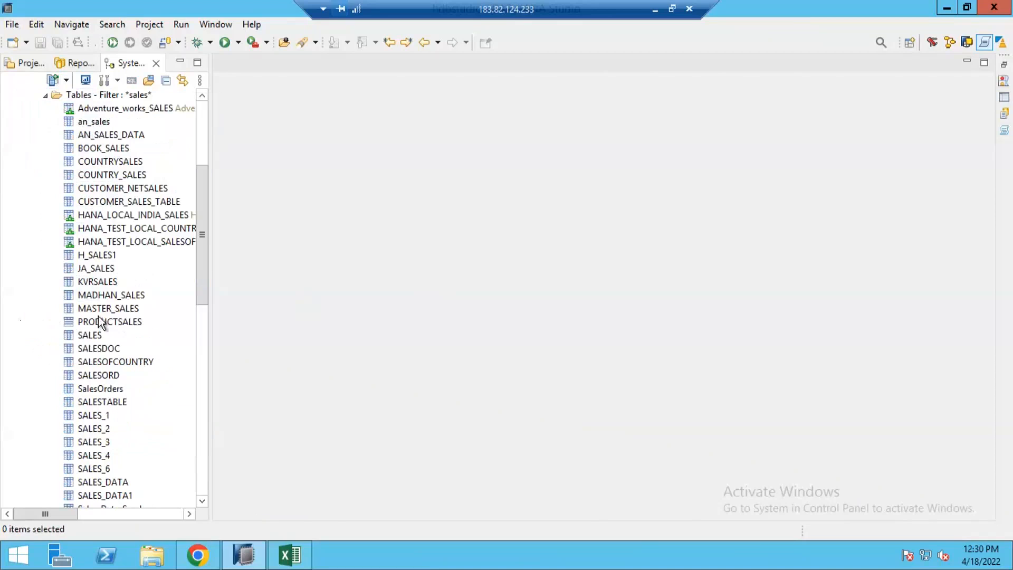
{"action": "left_click", "coordinate": [97, 257]}
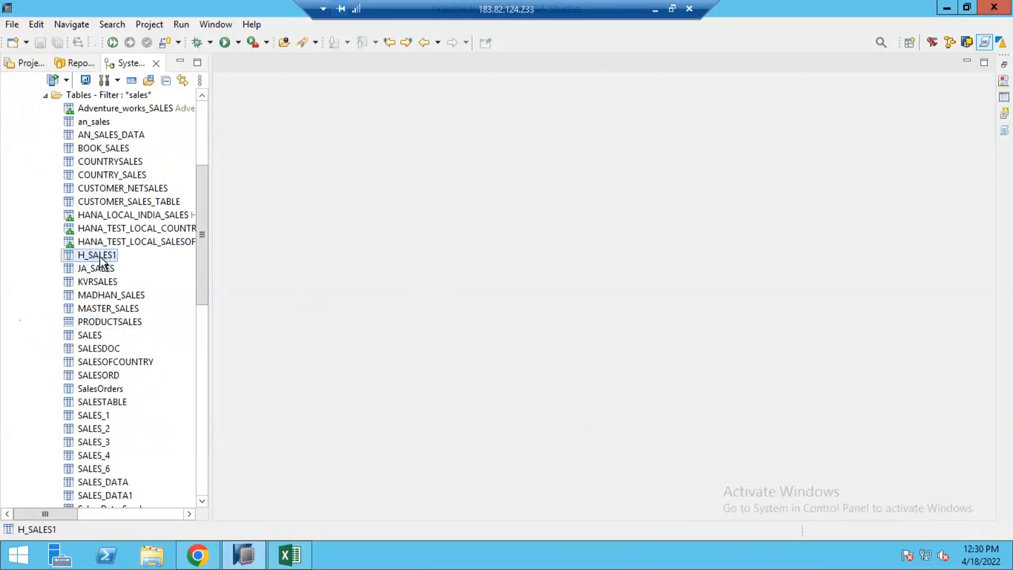
{"action": "right_click", "coordinate": [100, 261]}
{"action": "left_click", "coordinate": [149, 350]}
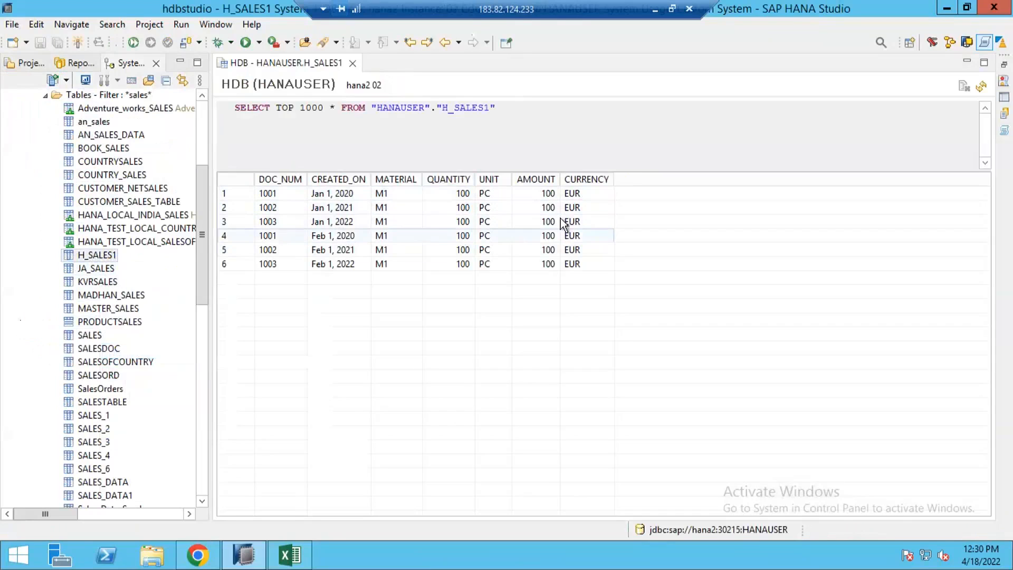
Review the H_SALES1 rows one by one, comparing their creation dates and EUR amounts.
{"action": "left_click", "coordinate": [340, 197]}
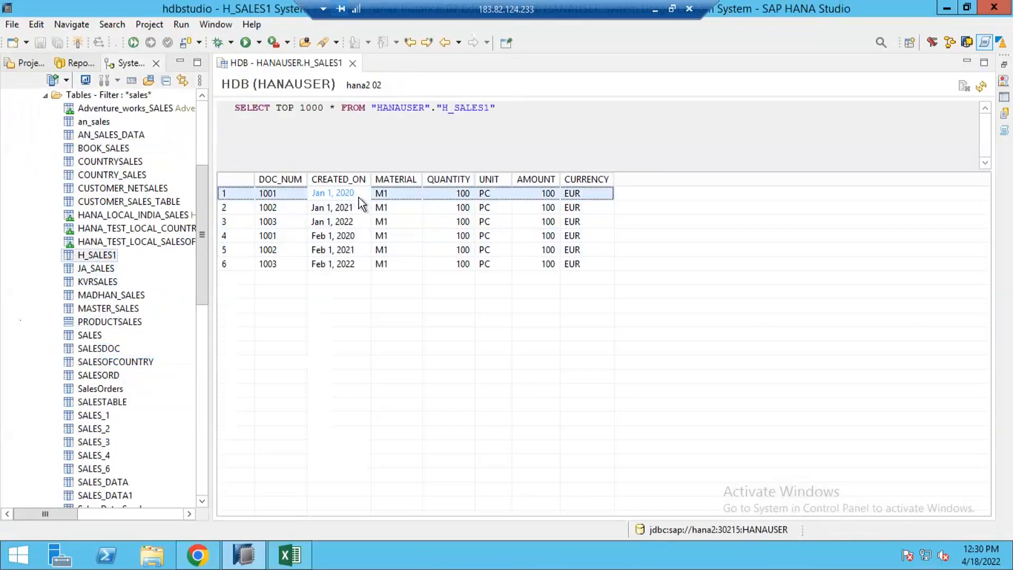
{"action": "left_click", "coordinate": [358, 208]}
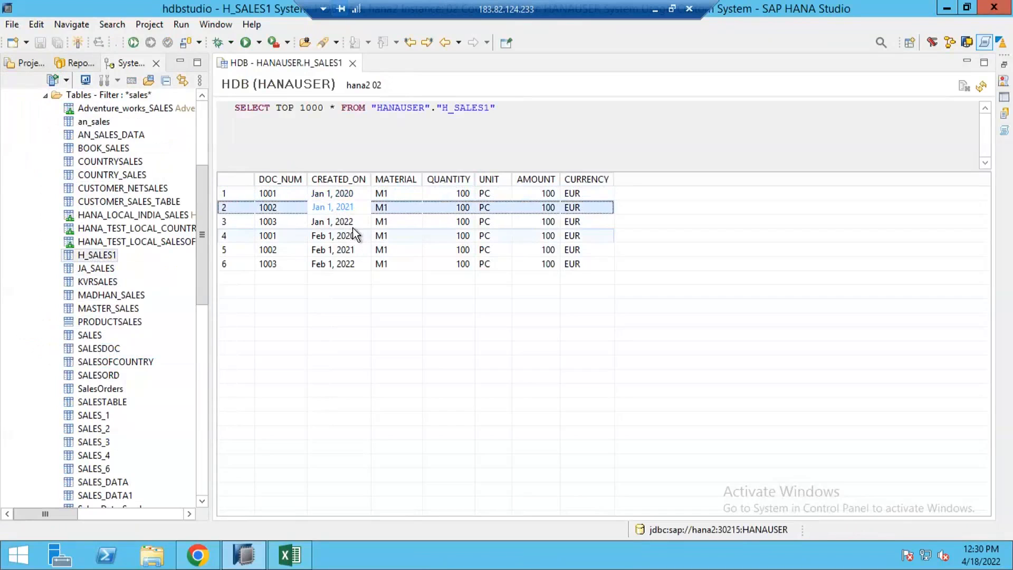
{"action": "left_click", "coordinate": [353, 227]}
{"action": "left_click", "coordinate": [353, 241]}
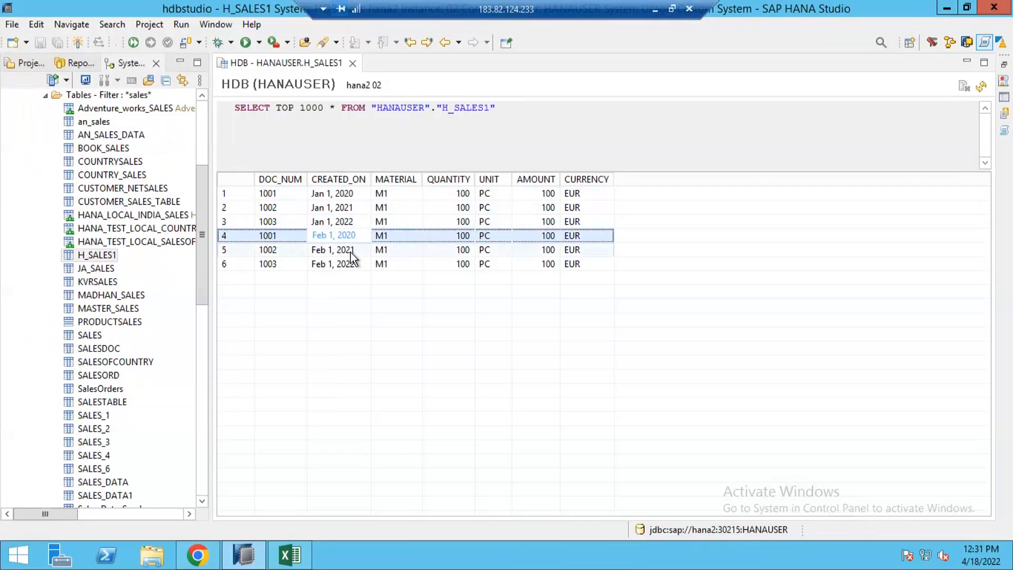
{"action": "left_click", "coordinate": [351, 252]}
{"action": "left_click", "coordinate": [345, 266]}
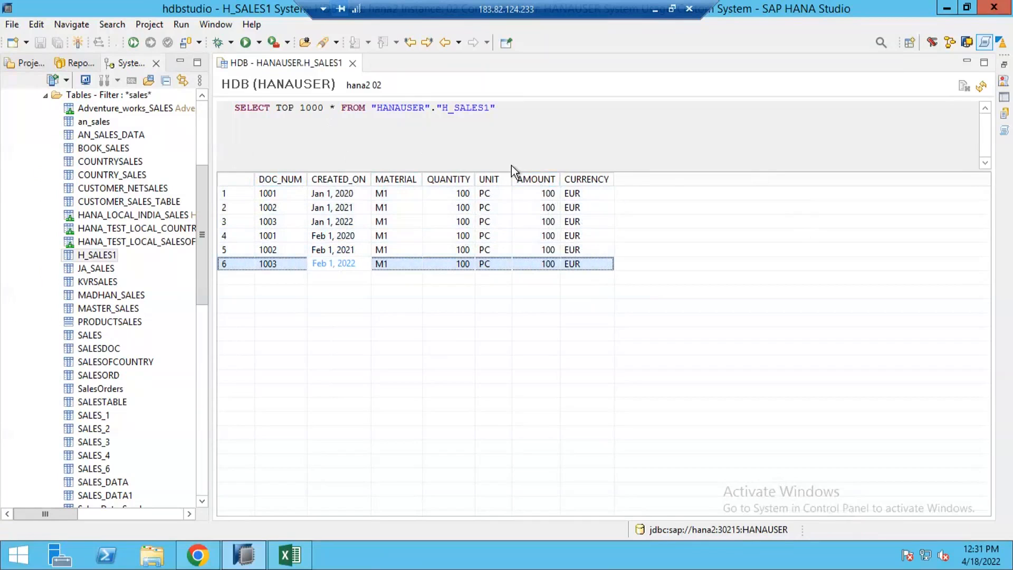
{"action": "left_click_drag", "start_coordinate": [656, 170], "coordinate": [646, 134]}
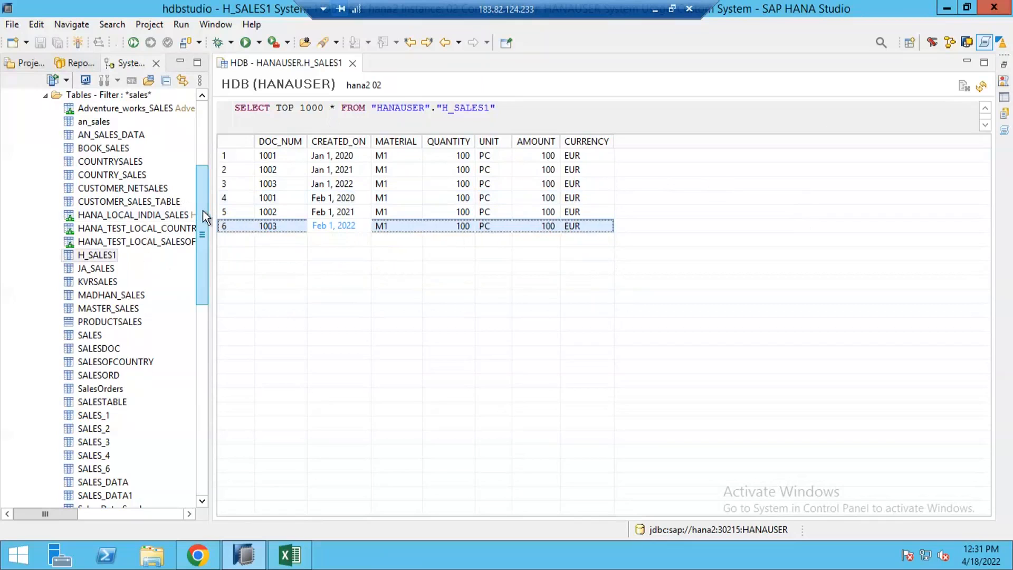
Create a new graphical Cube calculation view named CV_H_SALES_USD in the hanauser package, with a matching label.
{"action": "left_click_drag", "start_coordinate": [203, 210], "coordinate": [203, 183]}
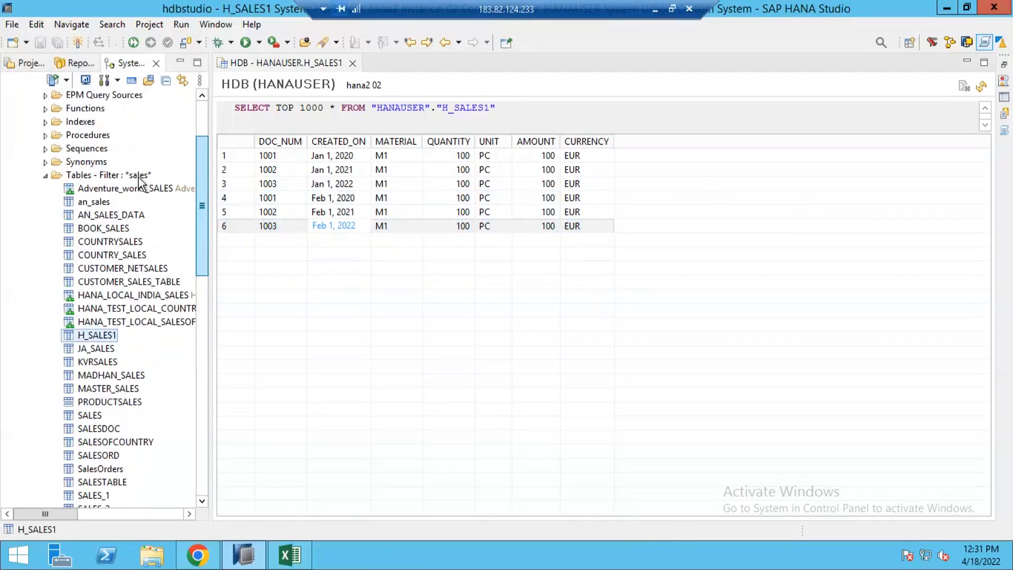
{"action": "left_click", "coordinate": [38, 181]}
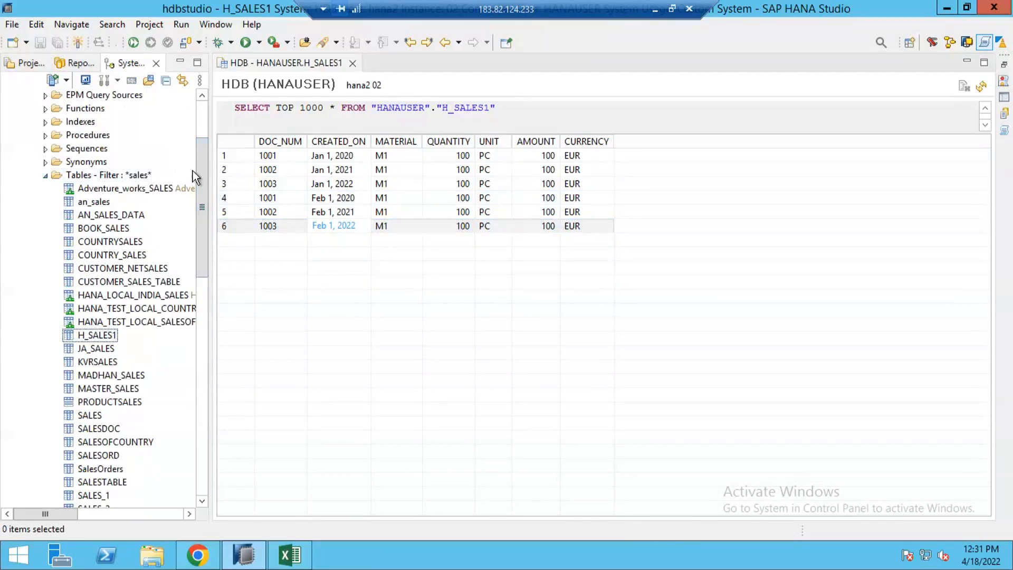
{"action": "left_click_drag", "start_coordinate": [205, 177], "coordinate": [206, 407]}
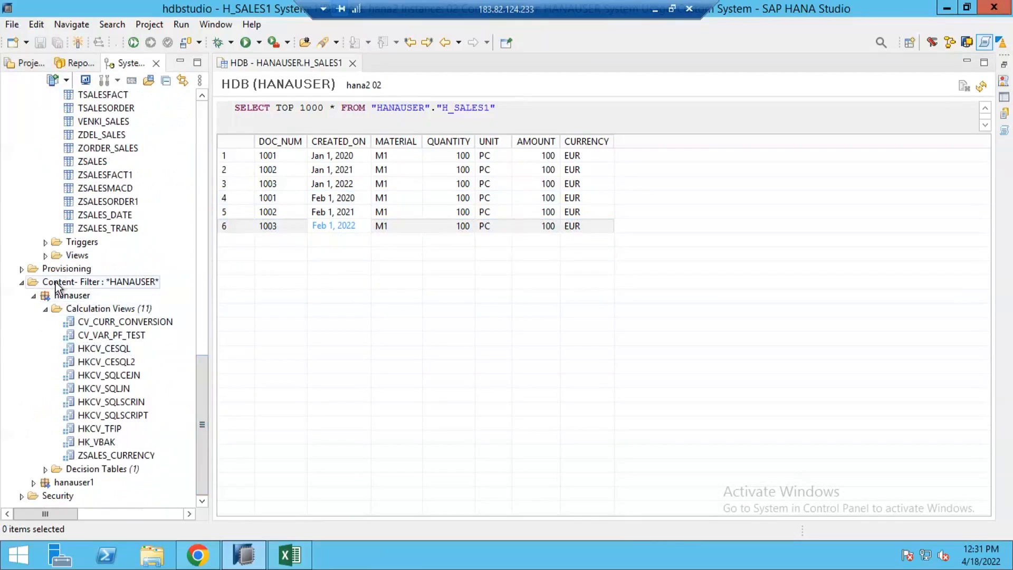
{"action": "left_click", "coordinate": [102, 309]}
{"action": "right_click", "coordinate": [102, 310]}
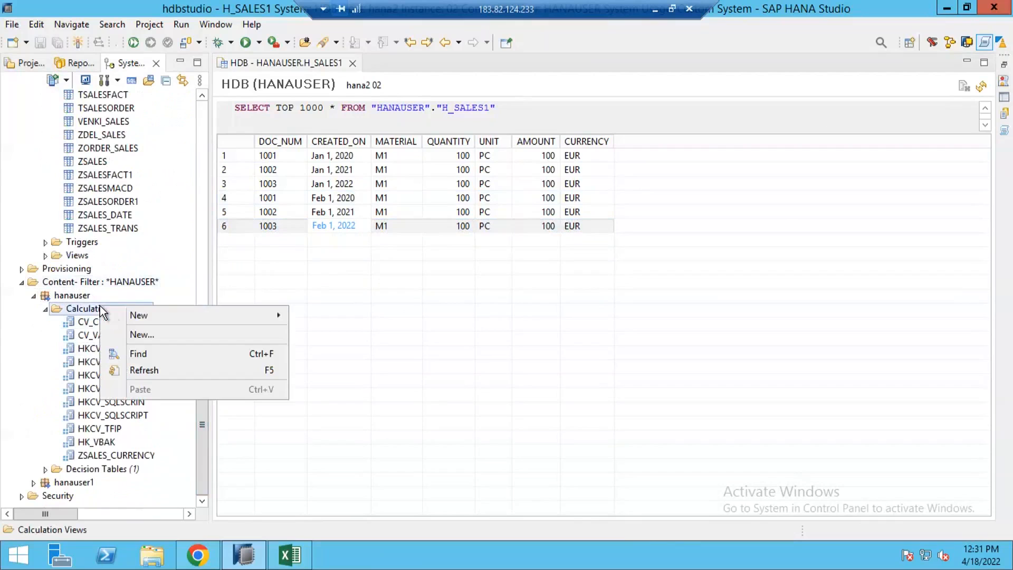
{"action": "left_click", "coordinate": [153, 335]}
{"action": "left_click_drag", "start_coordinate": [259, 117], "coordinate": [416, 88]}
{"action": "type", "text": "CV_"}
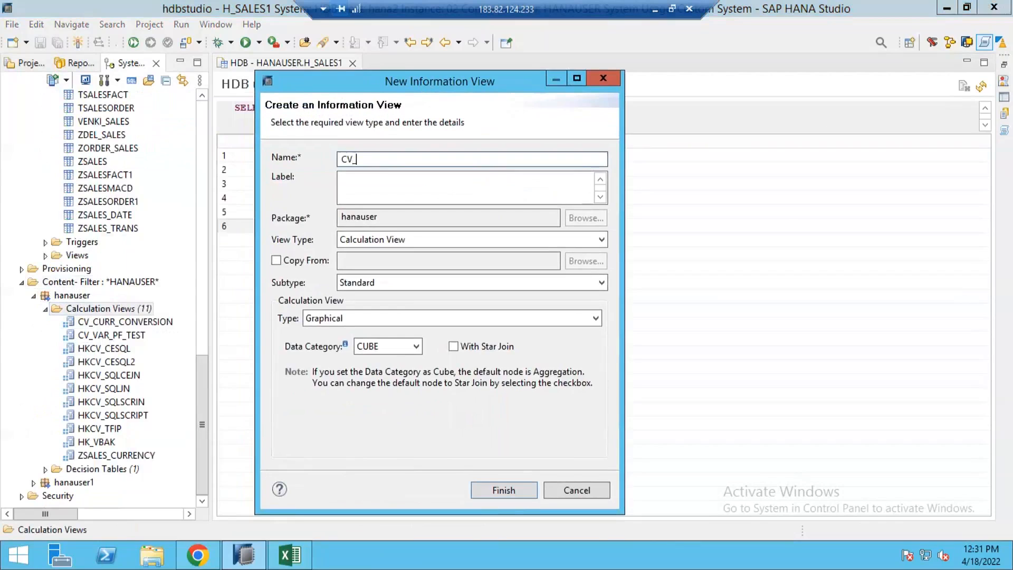
{"action": "type", "text": "SALI"}
{"action": "type", "text": "E"}
{"action": "key", "text": "BackSpace"}
{"action": "key", "text": "BackSpace"}
{"action": "type", "text": "_USD"}
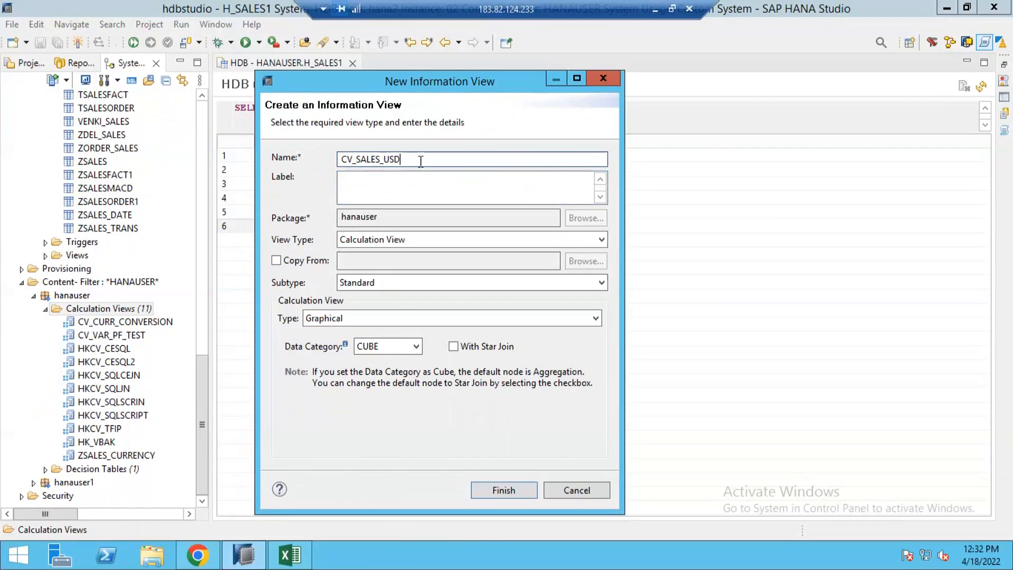
{"action": "left_click_drag", "start_coordinate": [413, 161], "coordinate": [341, 160]}
{"action": "left_click", "coordinate": [381, 160]}
{"action": "type", "text": "H_"}
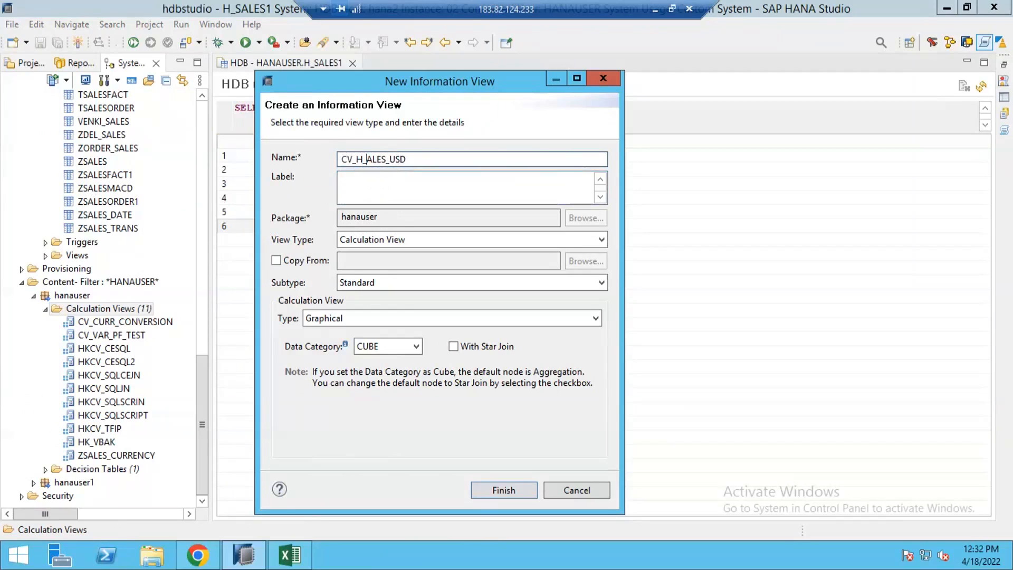
{"action": "type", "text": "S"}
{"action": "left_click", "coordinate": [390, 192]}
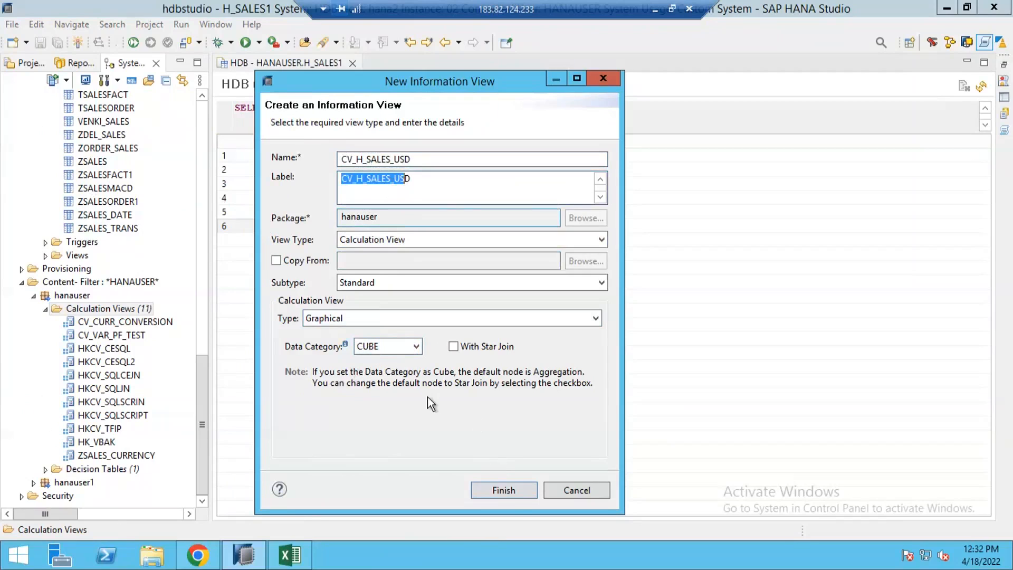
{"action": "left_click", "coordinate": [505, 489]}
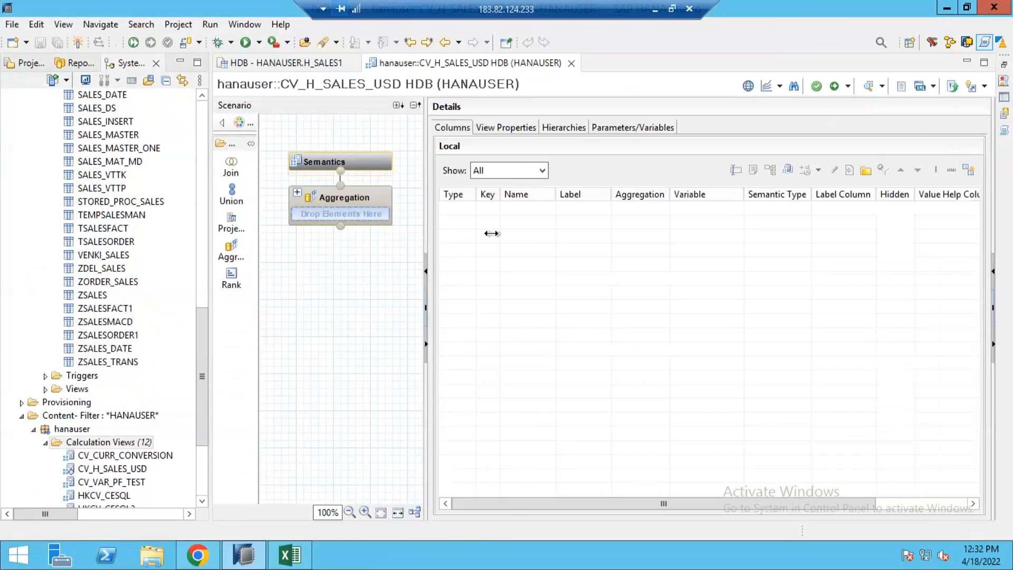
Add a Projection node to the calculation view scenario below the Aggregation node.
{"action": "left_click_drag", "start_coordinate": [425, 234], "coordinate": [491, 233]}
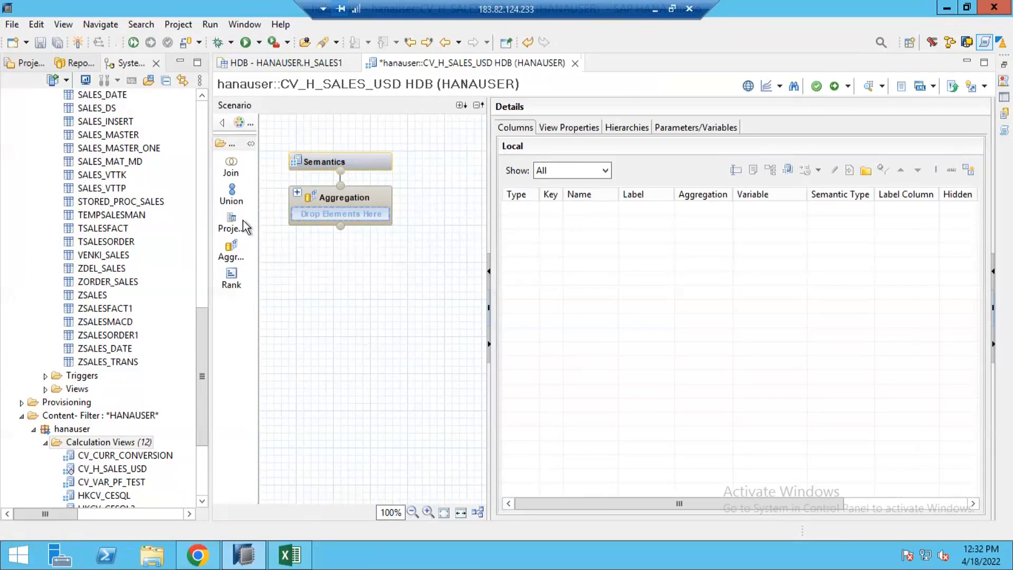
{"action": "left_click_drag", "start_coordinate": [227, 224], "coordinate": [340, 379]}
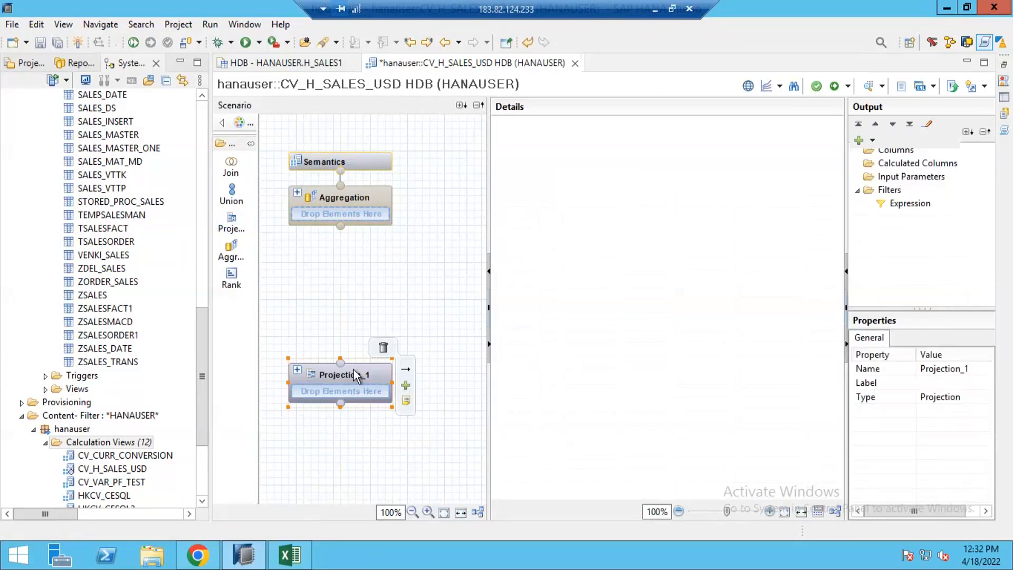
{"action": "left_click", "coordinate": [369, 393]}
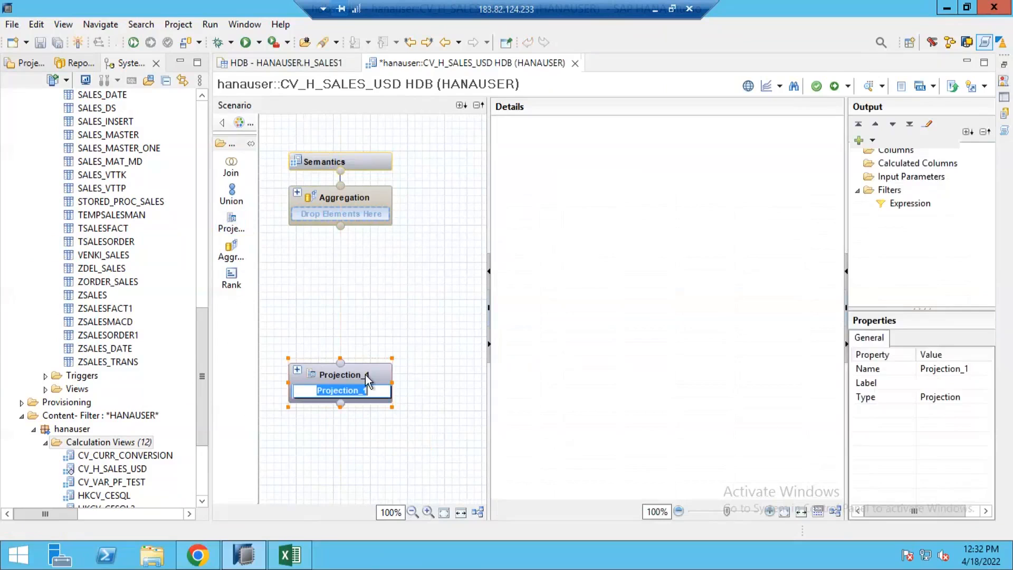
{"action": "left_click", "coordinate": [366, 374]}
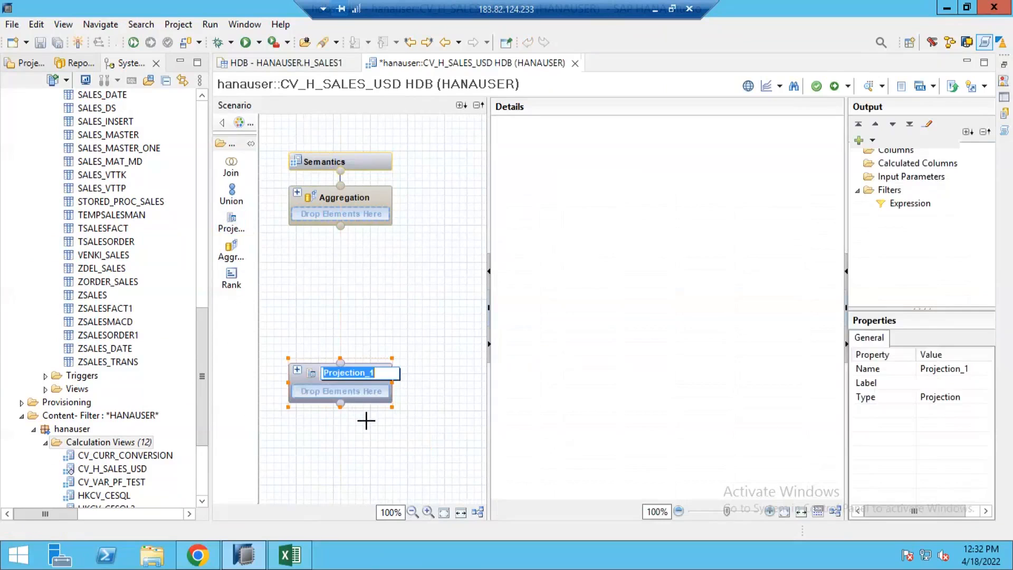
{"action": "left_click", "coordinate": [366, 420]}
Add the H_SALES1 table as the data source of Projection_1.
{"action": "mouse_move", "coordinate": [375, 384]}
{"action": "left_click", "coordinate": [405, 386]}
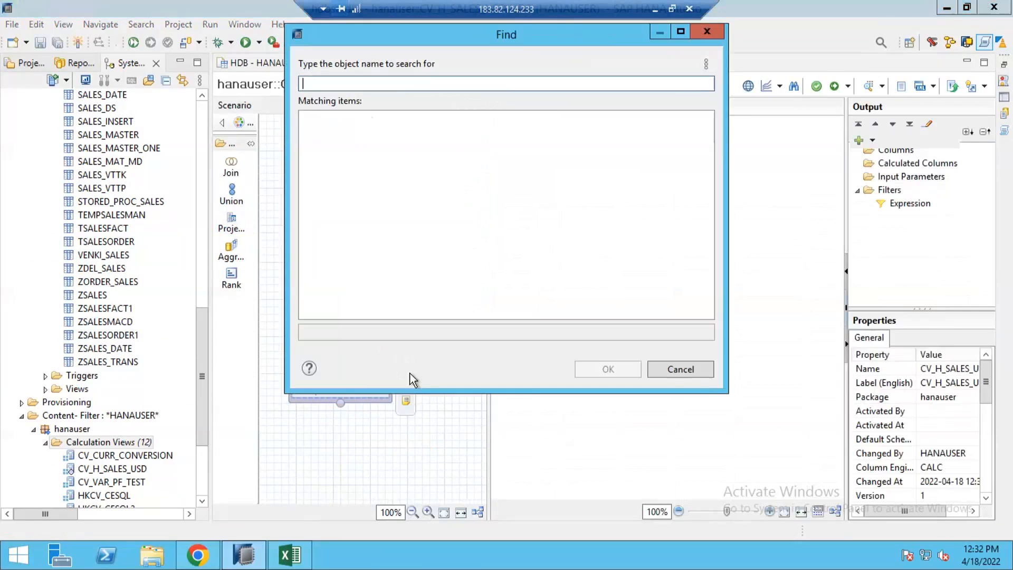
{"action": "type", "text": "H"}
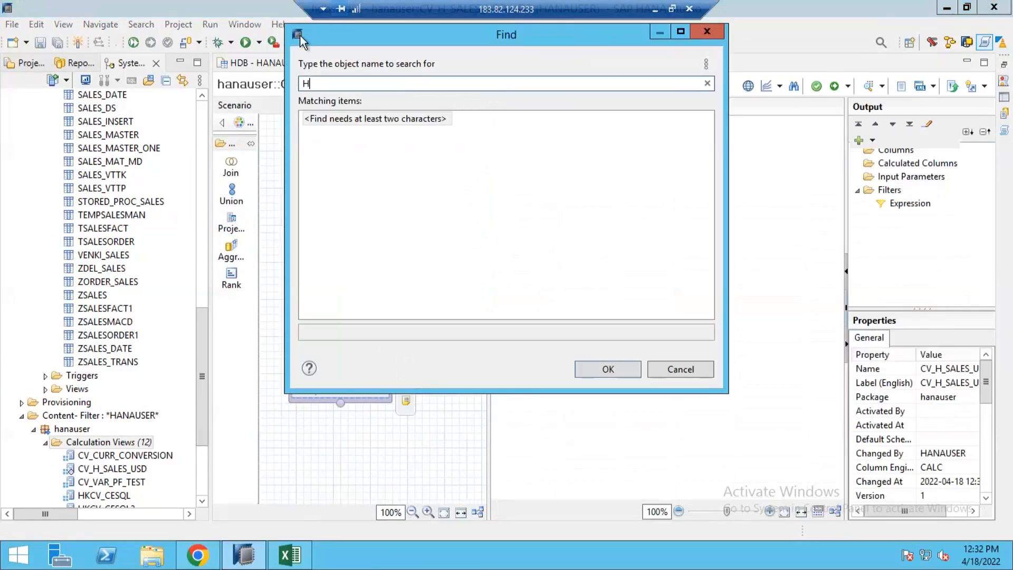
{"action": "type", "text": "_SAKES"}
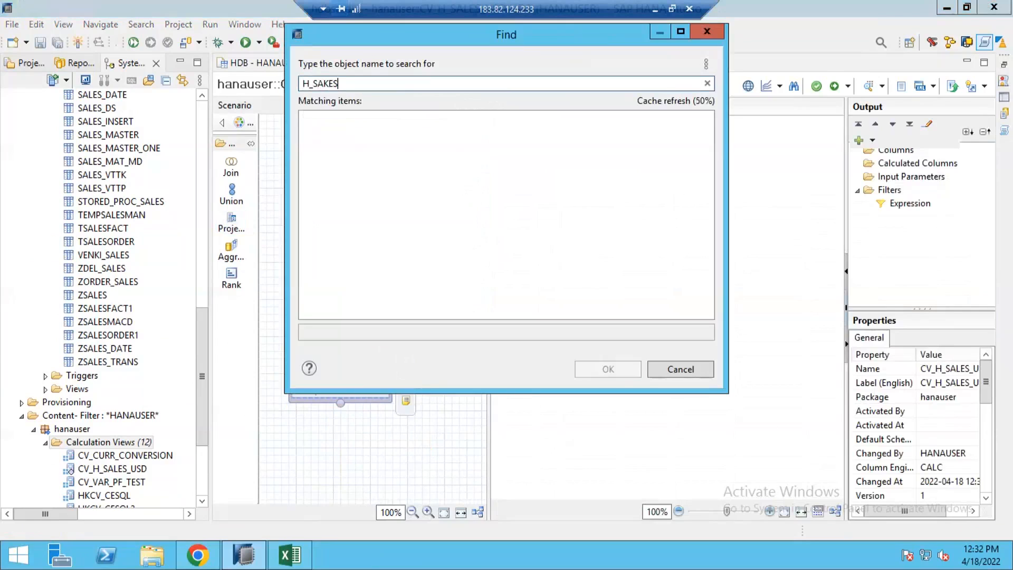
{"action": "type", "text": "L"}
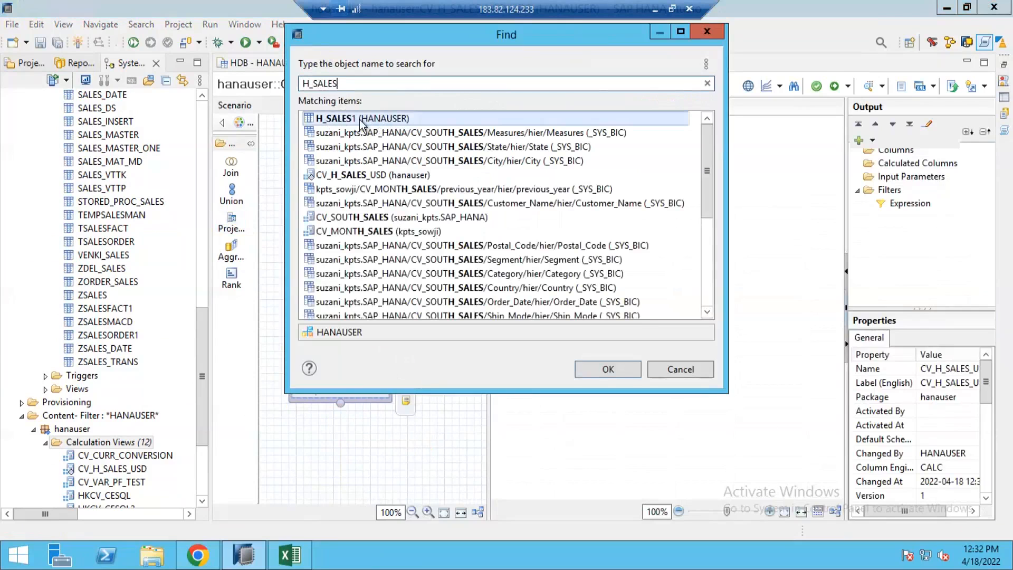
{"action": "double_click", "coordinate": [356, 126]}
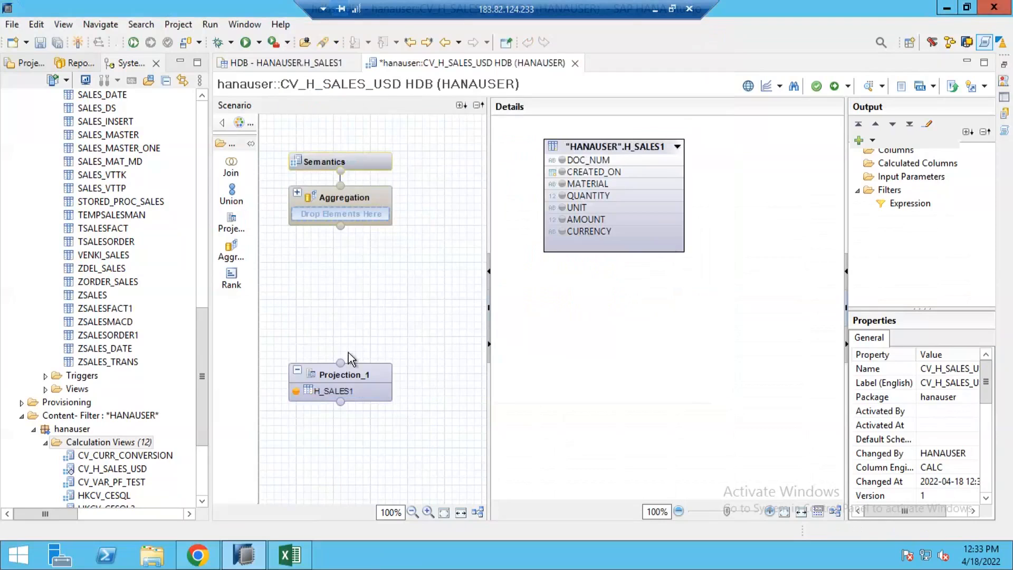
Add all H_SALES1 columns to the output of Projection_1.
{"action": "left_click", "coordinate": [372, 385]}
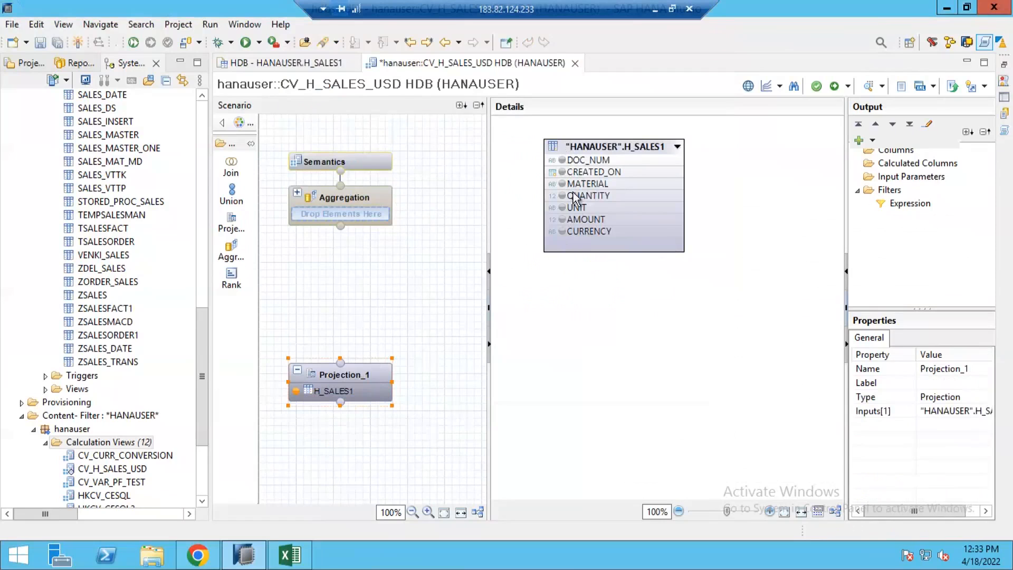
{"action": "right_click", "coordinate": [593, 144]}
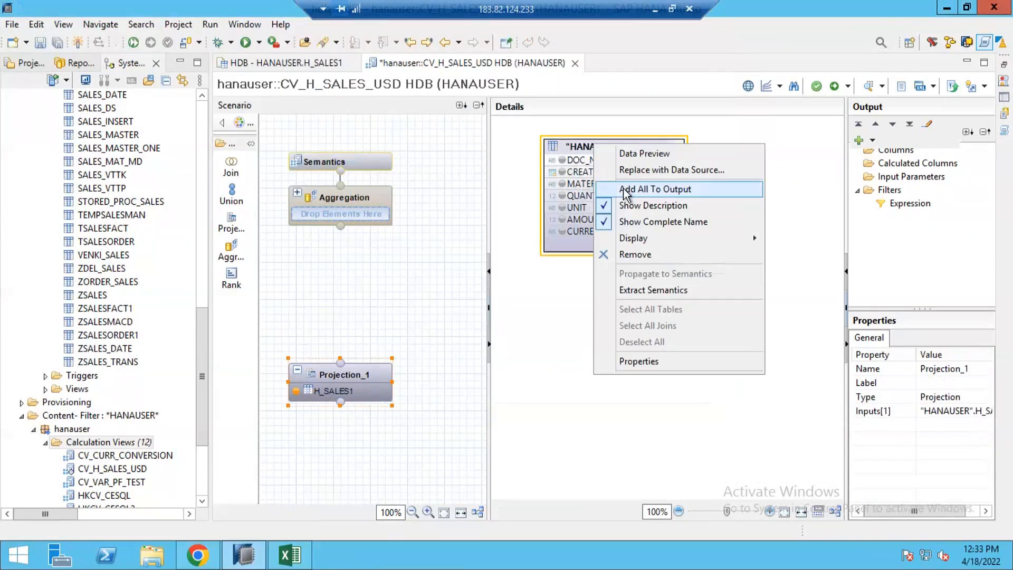
{"action": "left_click", "coordinate": [626, 189]}
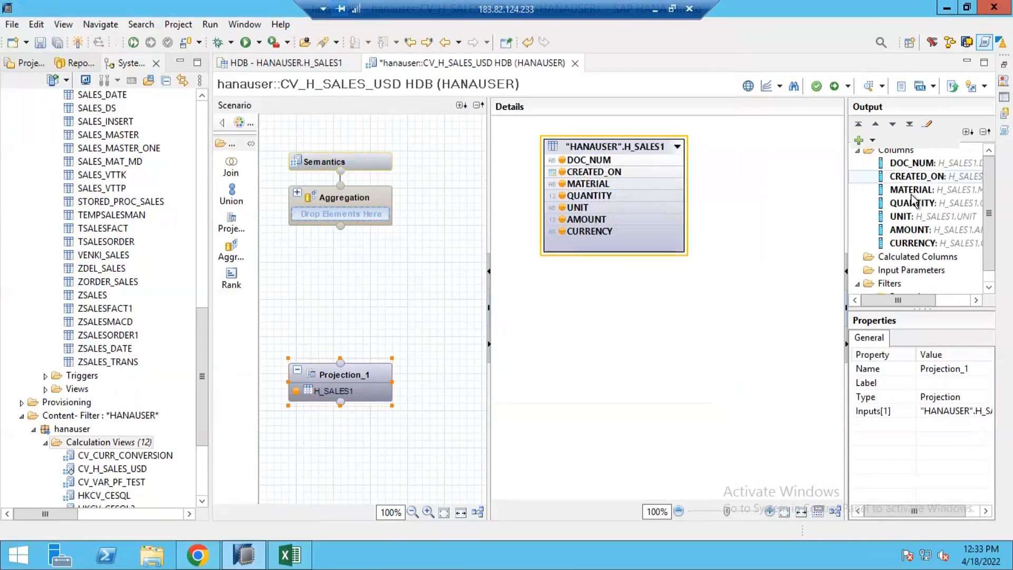
Connect Projection_1 to the Aggregation node.
{"action": "mouse_move", "coordinate": [384, 377]}
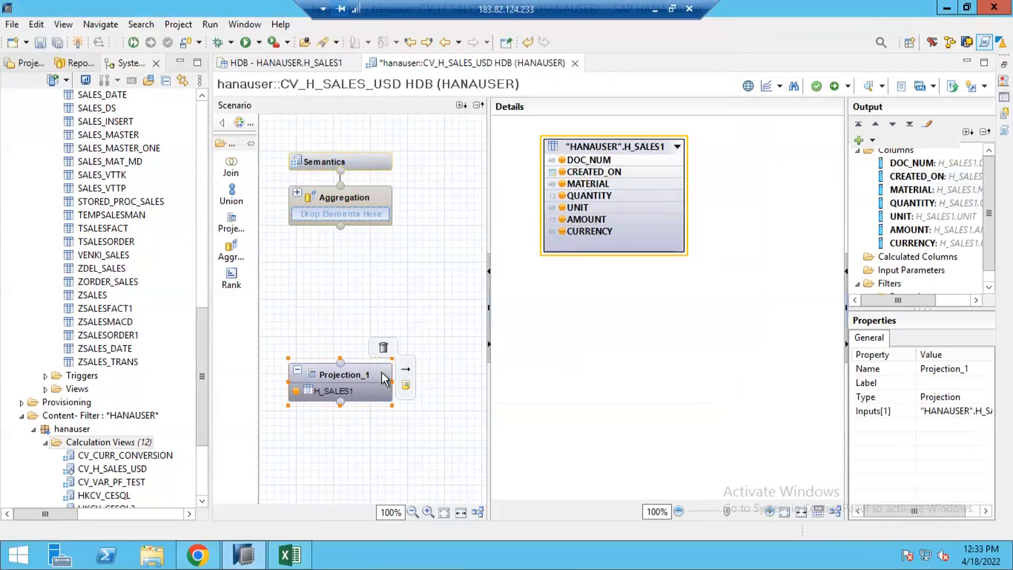
{"action": "left_click_drag", "start_coordinate": [405, 369], "coordinate": [350, 207]}
{"action": "left_click", "coordinate": [355, 197]}
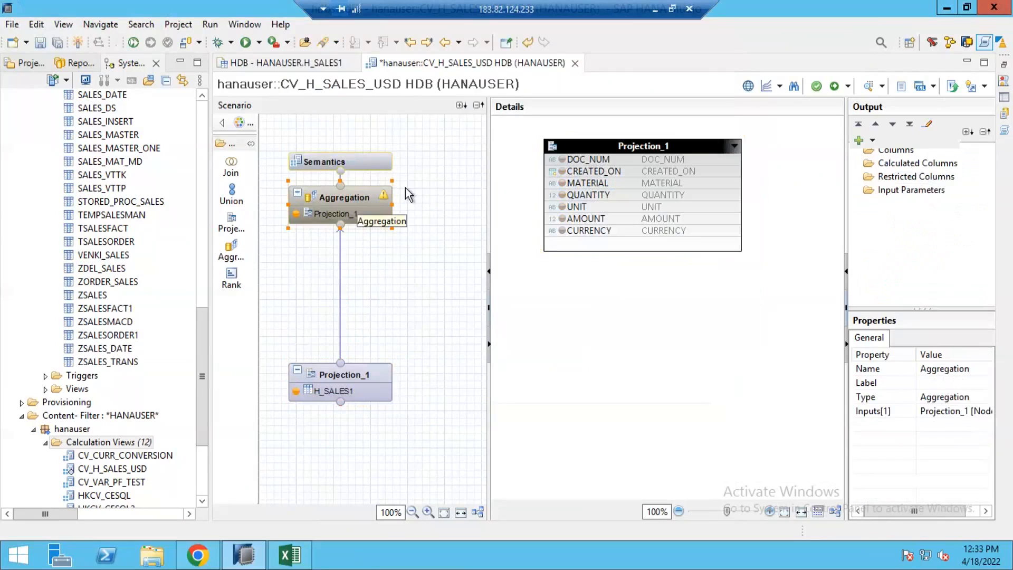
Add all Projection_1 columns to the Aggregation output and open the Semantics node.
{"action": "right_click", "coordinate": [601, 143]}
{"action": "right_click", "coordinate": [598, 143]}
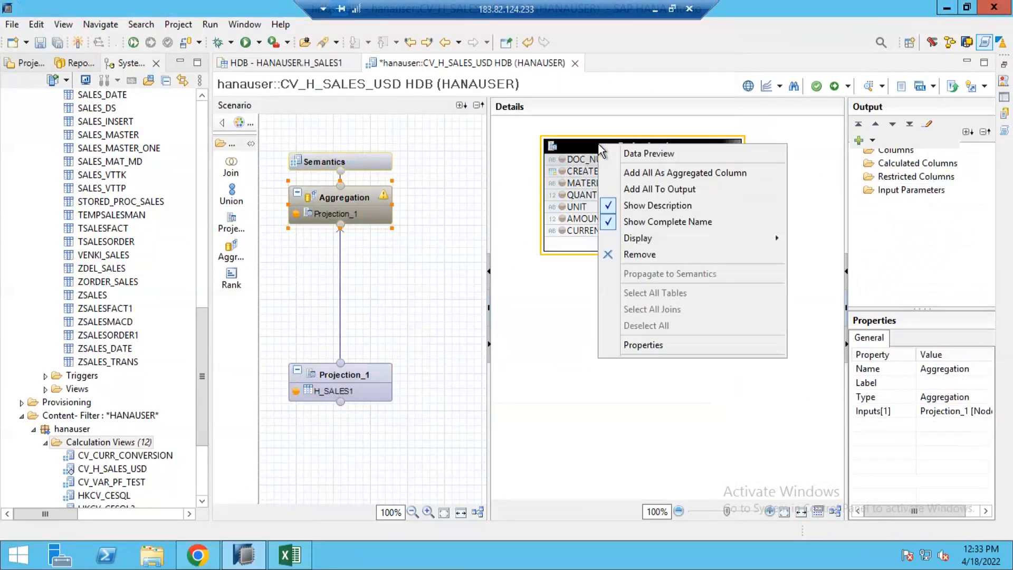
{"action": "left_click", "coordinate": [625, 189]}
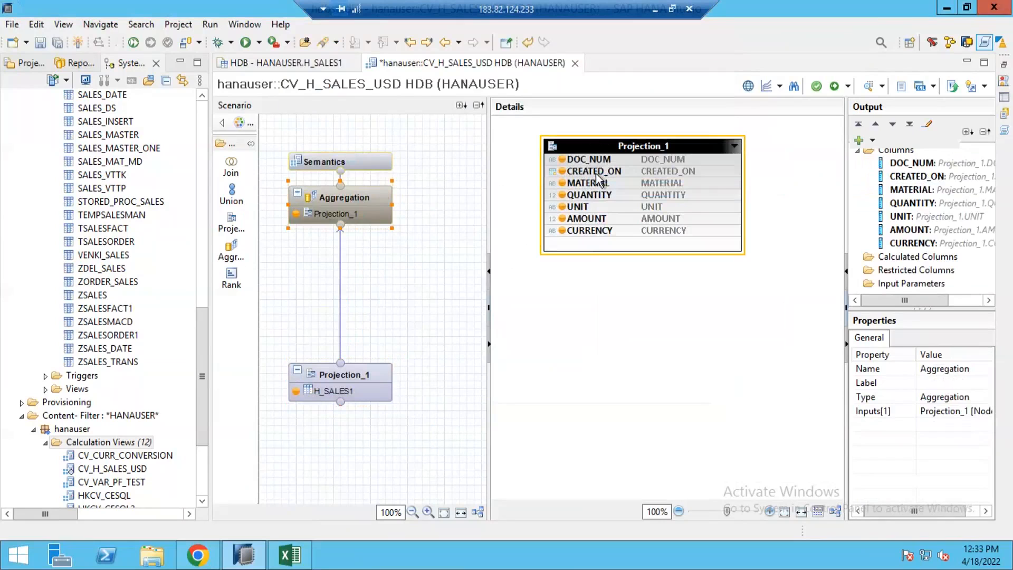
{"action": "left_click", "coordinate": [375, 161]}
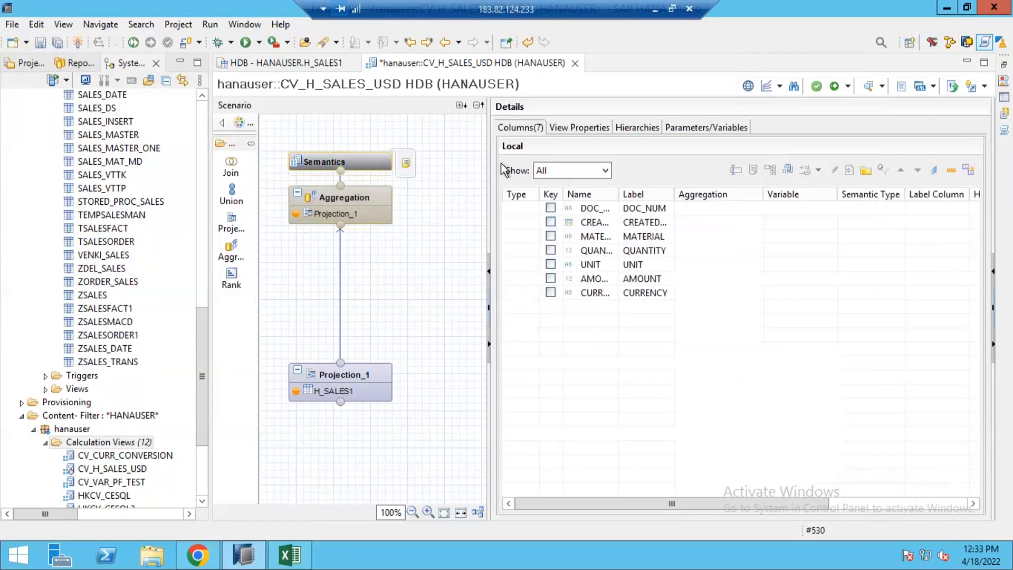
Auto-assign semantic types to the view's columns and clear the Apply Privileges setting in the view properties.
{"action": "left_click", "coordinate": [969, 170]}
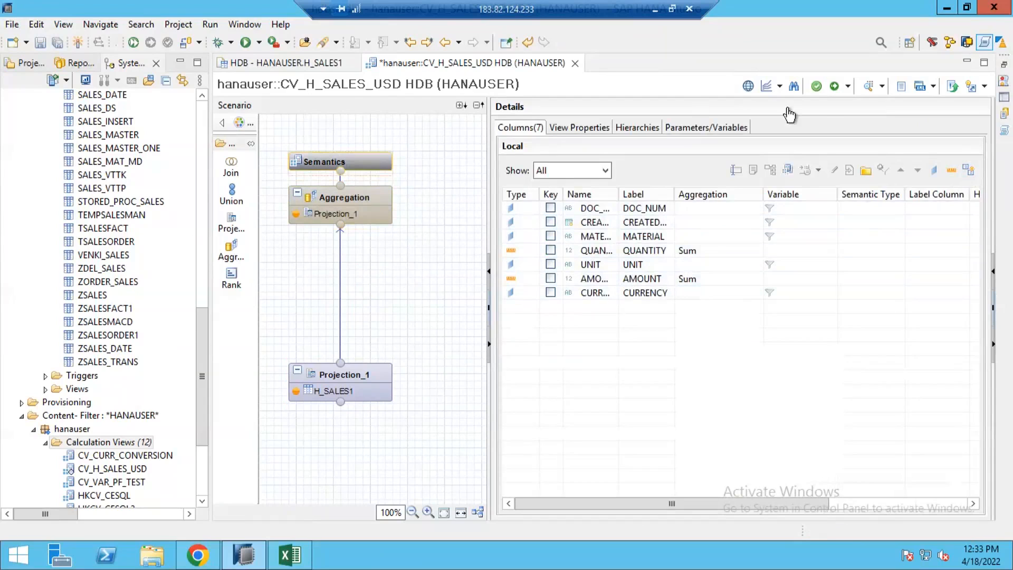
{"action": "left_click", "coordinate": [571, 129]}
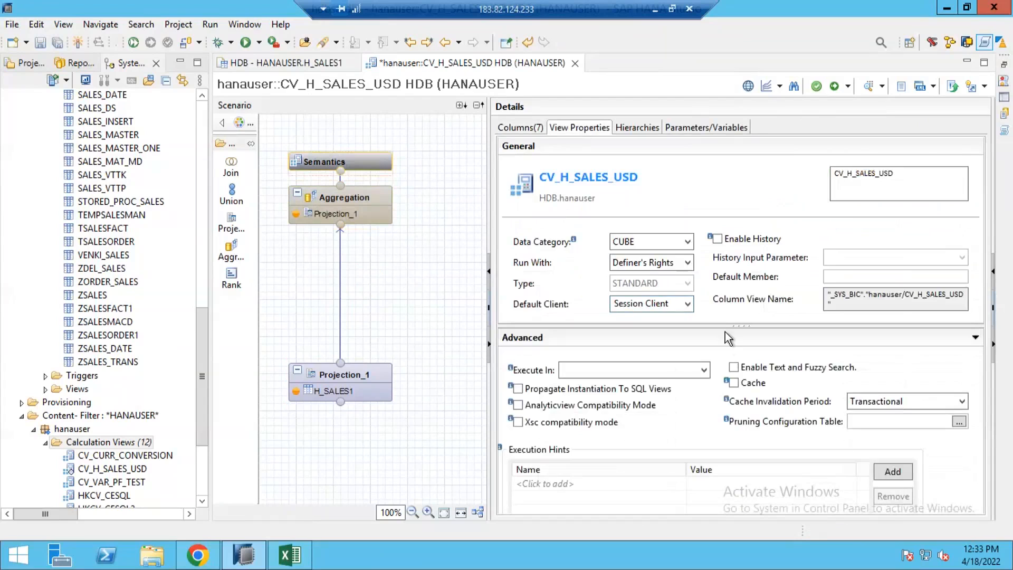
{"action": "left_click_drag", "start_coordinate": [725, 329], "coordinate": [732, 398]}
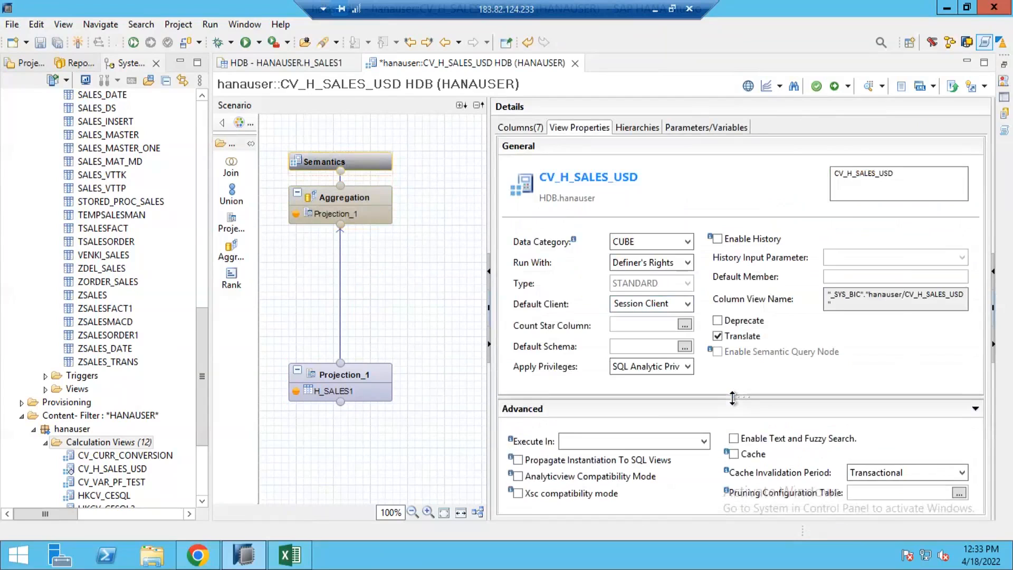
{"action": "left_click", "coordinate": [687, 367]}
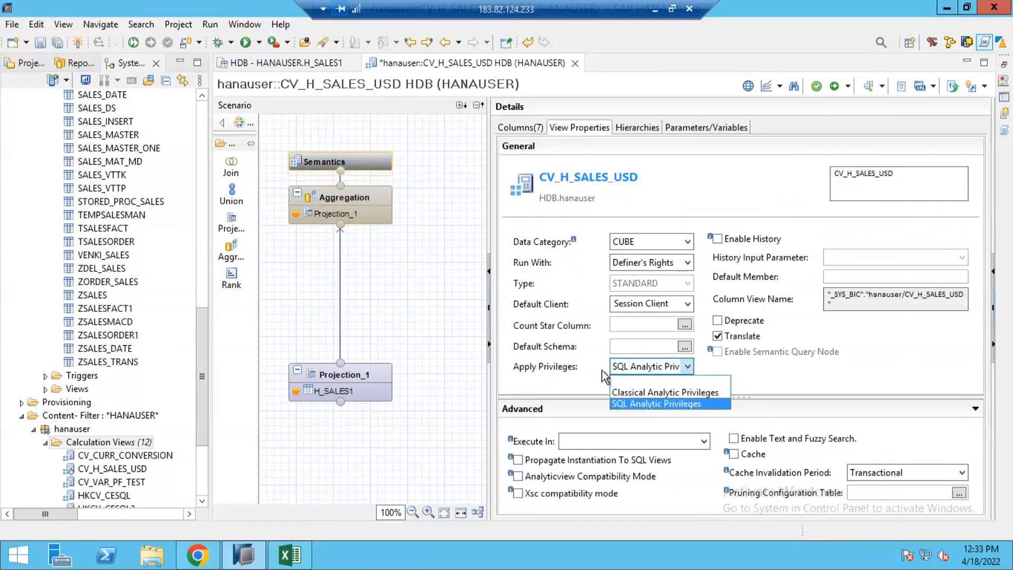
{"action": "left_click", "coordinate": [684, 380]}
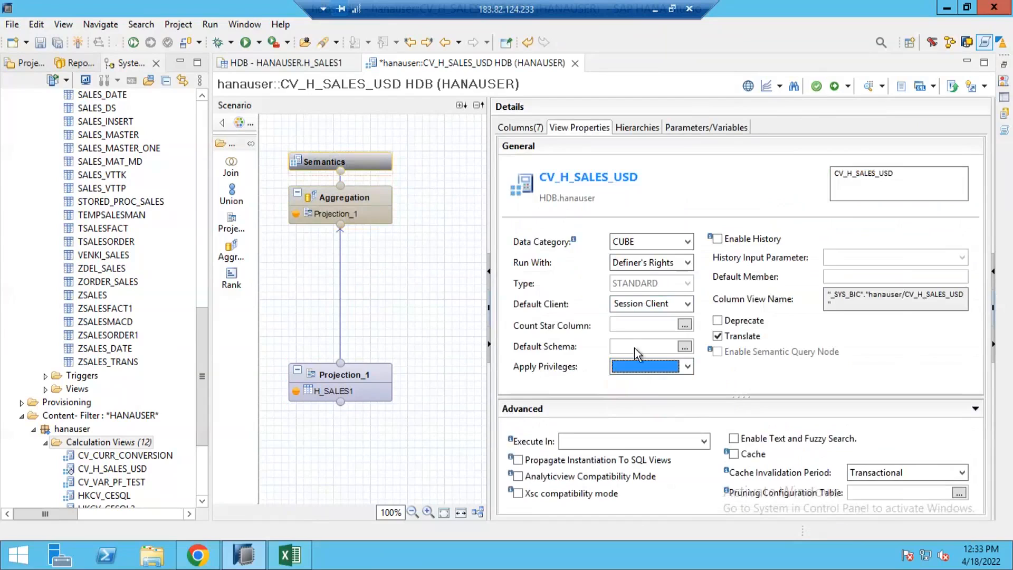
Activate the calculation view and refresh the Calculation Views folder in the repository tree.
{"action": "left_click", "coordinate": [833, 86]}
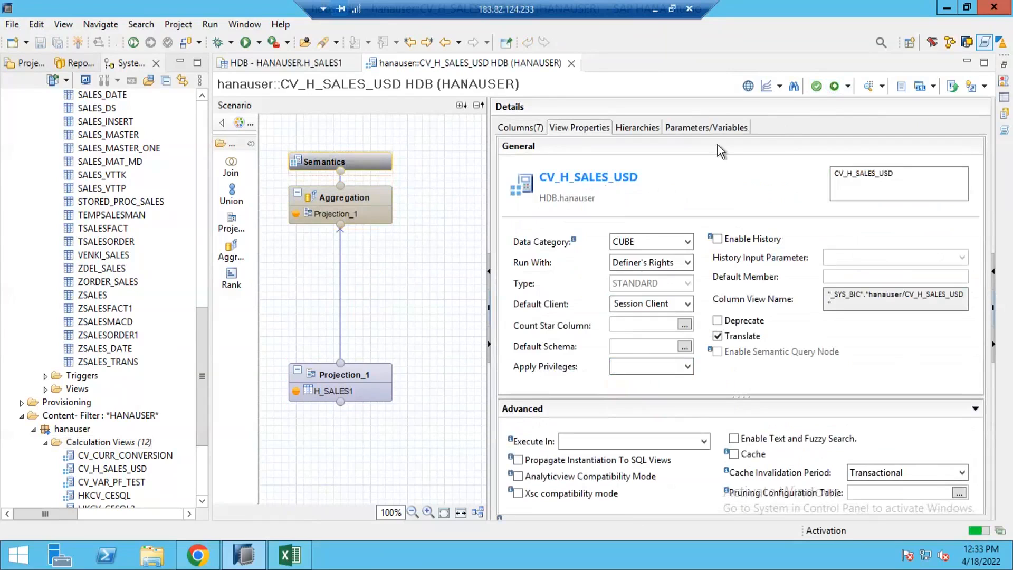
{"action": "left_click", "coordinate": [372, 198]}
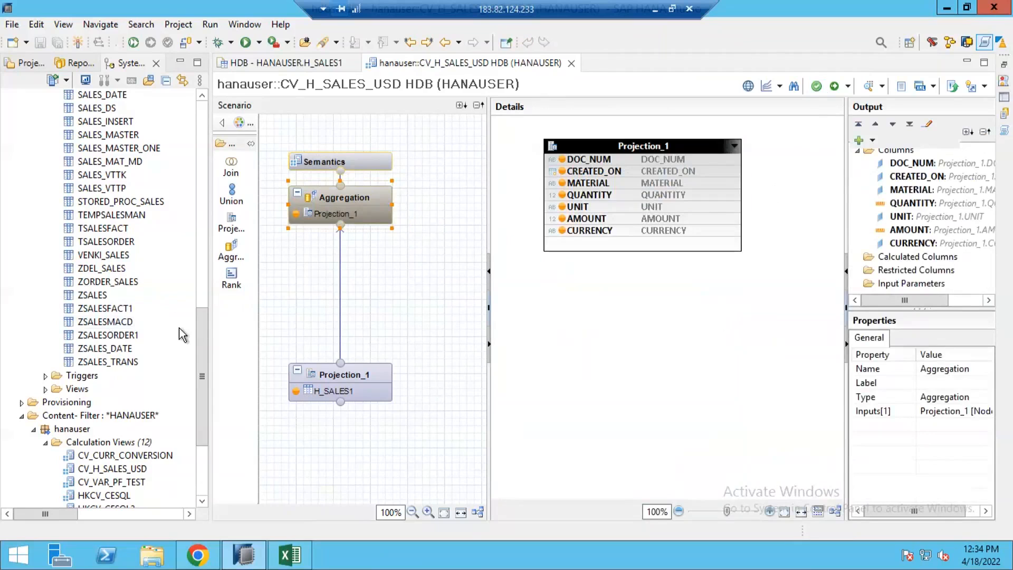
{"action": "left_click_drag", "start_coordinate": [203, 392], "coordinate": [202, 402]}
{"action": "scroll", "coordinate": [202, 401], "scroll_direction": "down", "scroll_amount": 3}
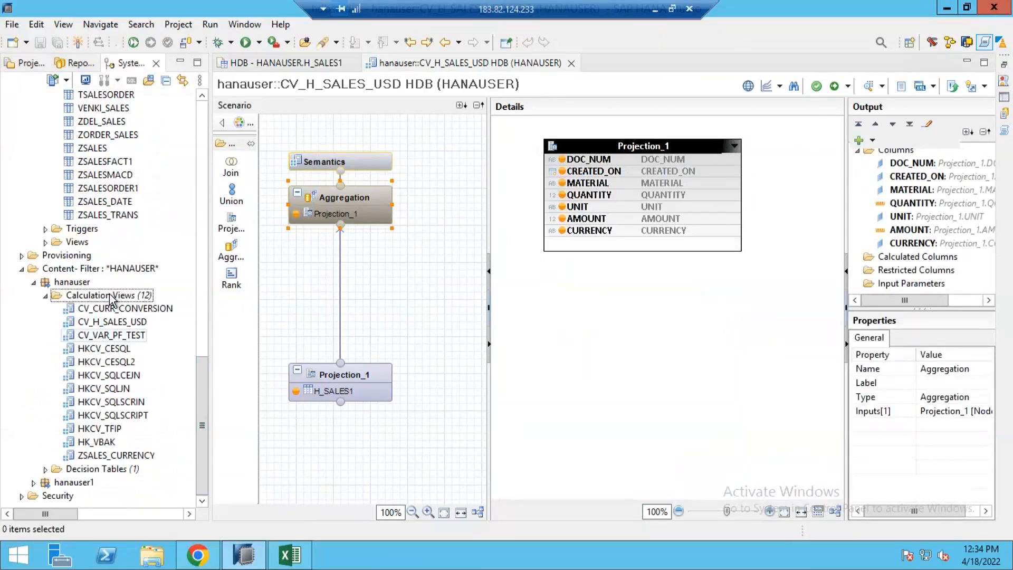
{"action": "right_click", "coordinate": [109, 295]}
{"action": "left_click", "coordinate": [138, 357]}
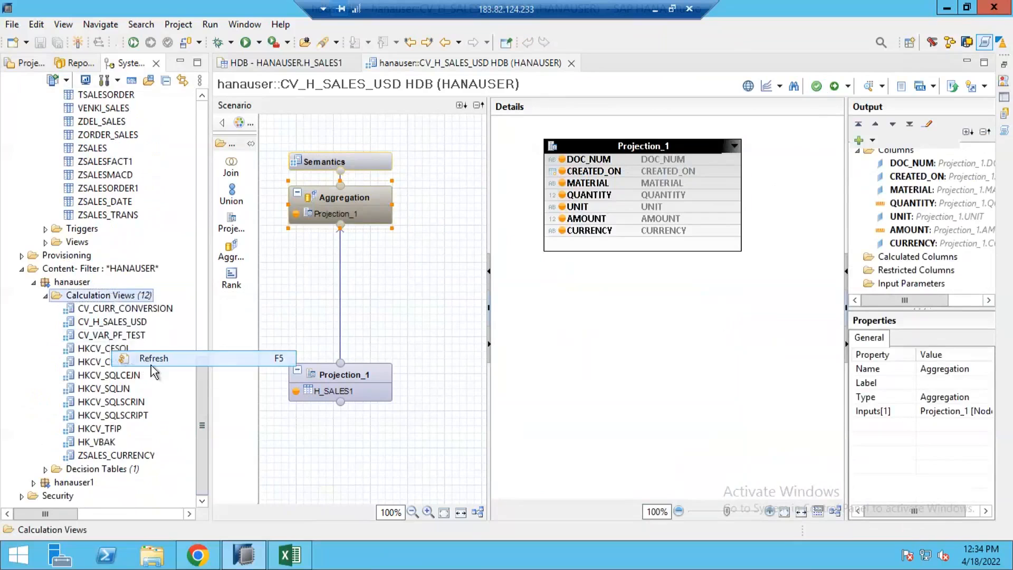
{"action": "scroll", "coordinate": [132, 447], "scroll_direction": "down", "scroll_amount": 4}
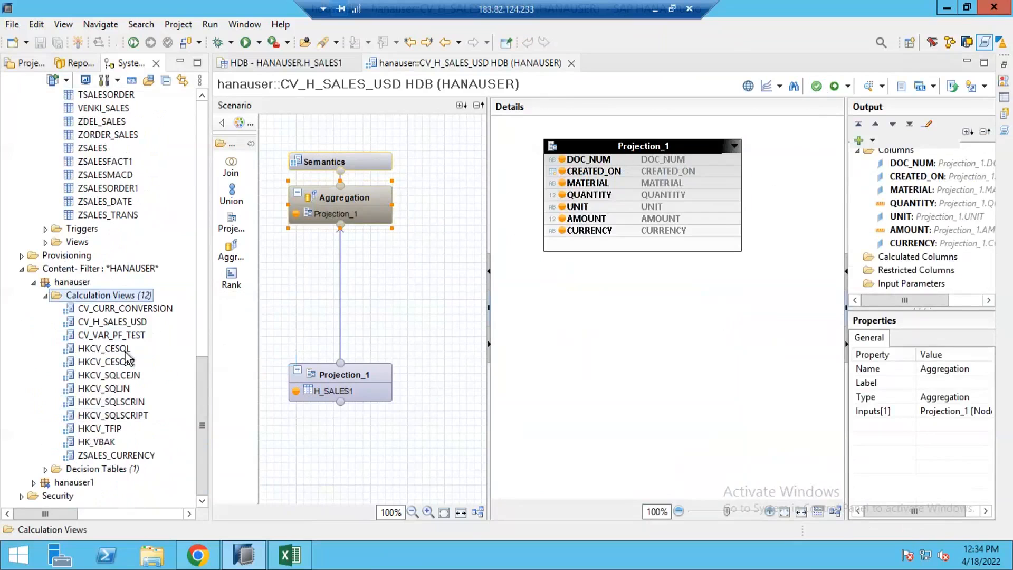
{"action": "left_click", "coordinate": [129, 309]}
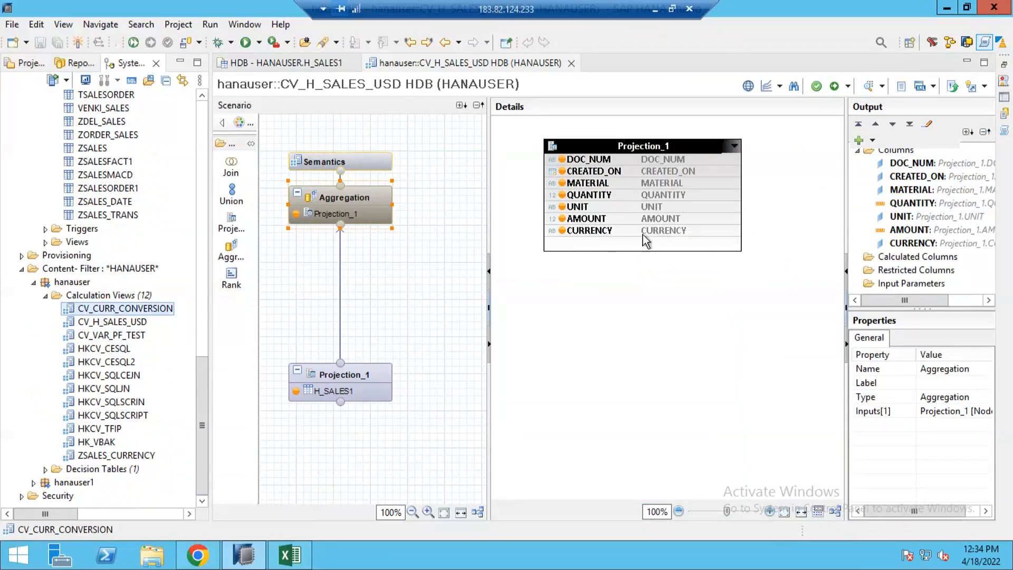
Create a new calculated column in the Aggregation node named AMOUNT_USD.
{"action": "left_click", "coordinate": [360, 203]}
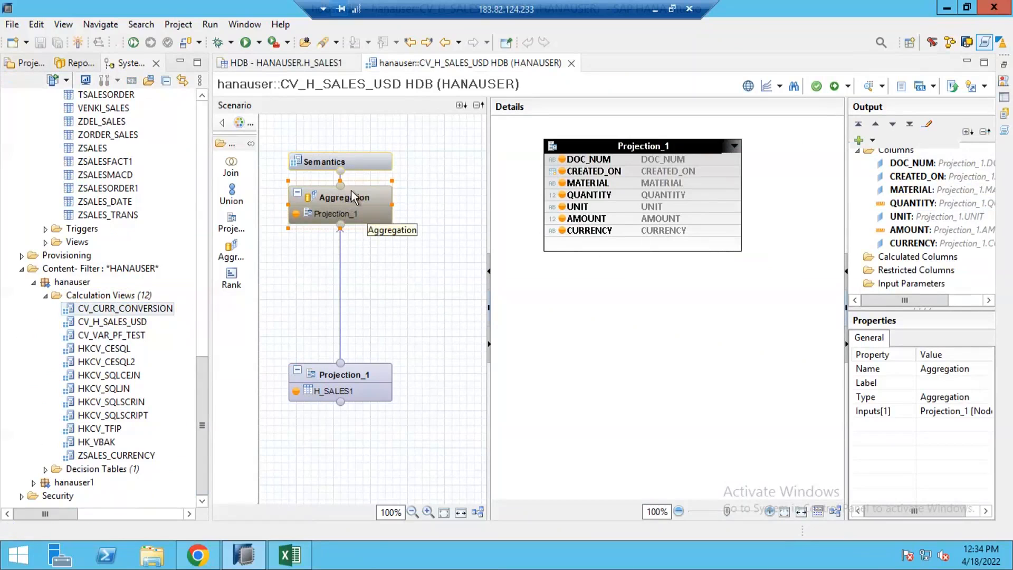
{"action": "left_click", "coordinate": [904, 258]}
{"action": "left_click_drag", "start_coordinate": [842, 233], "coordinate": [775, 233]}
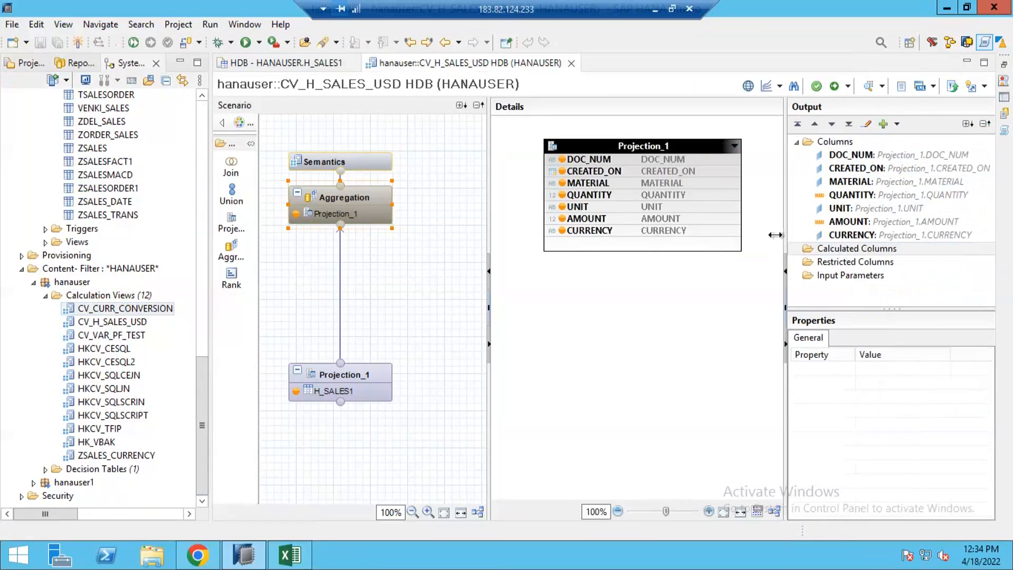
{"action": "left_click", "coordinate": [816, 253]}
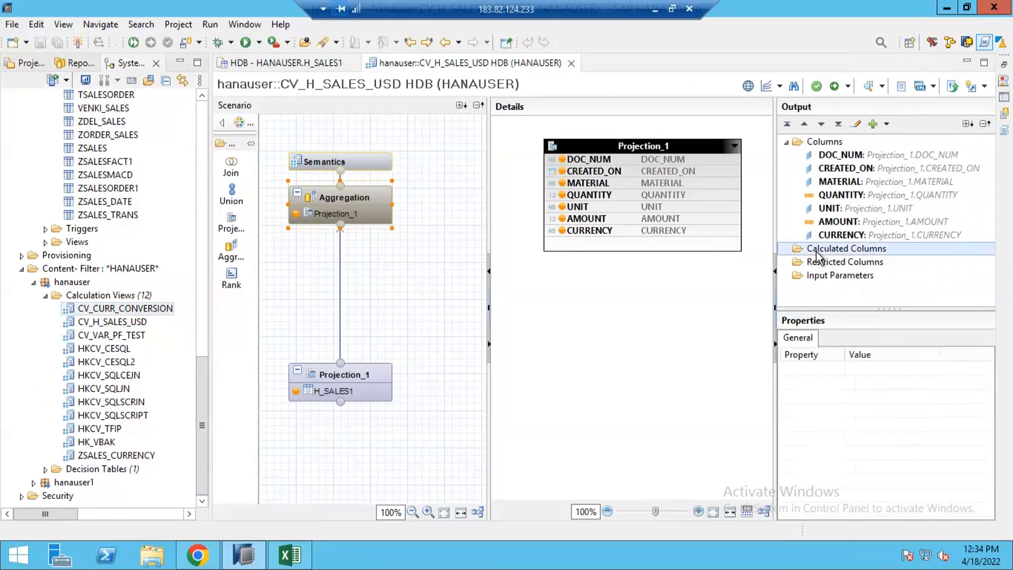
{"action": "right_click", "coordinate": [816, 254]}
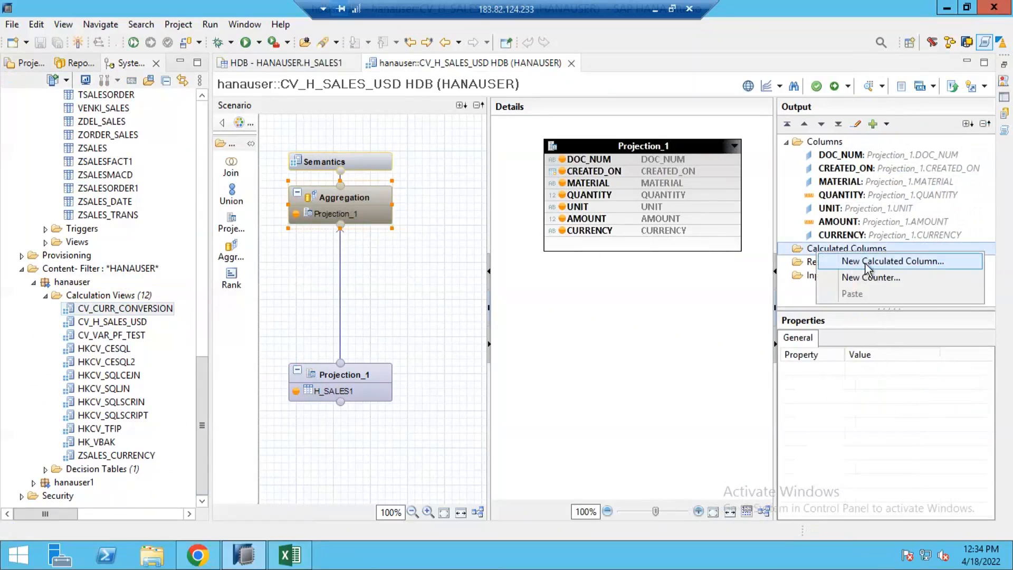
{"action": "left_click", "coordinate": [867, 262]}
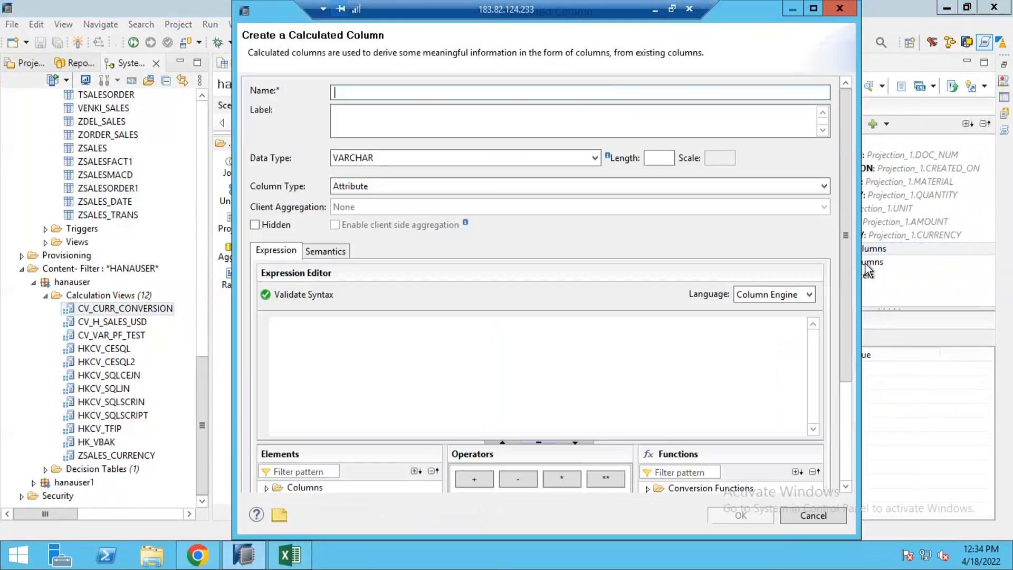
{"action": "left_click_drag", "start_coordinate": [283, 16], "coordinate": [565, 65]}
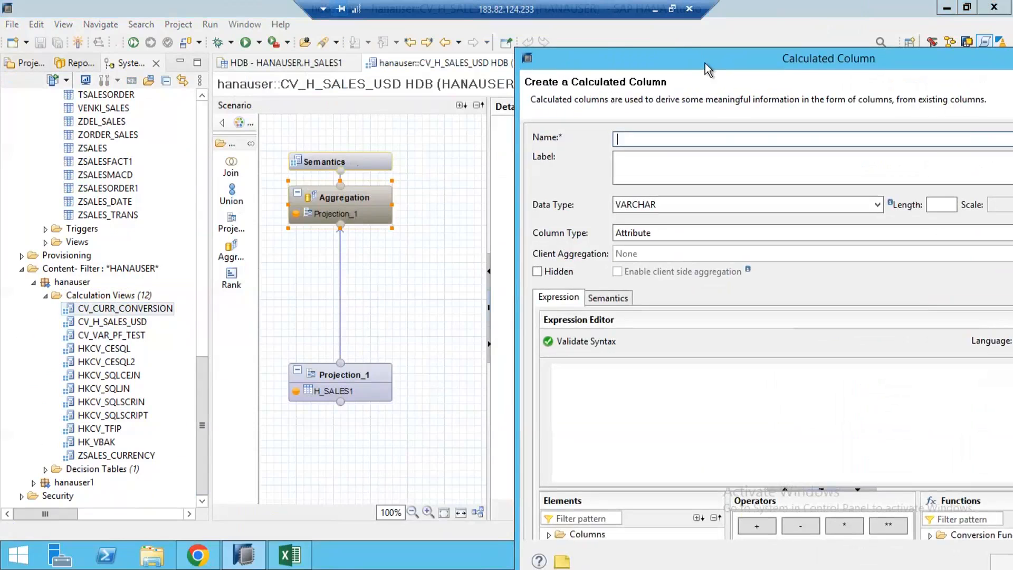
{"action": "left_click_drag", "start_coordinate": [706, 63], "coordinate": [574, 33]}
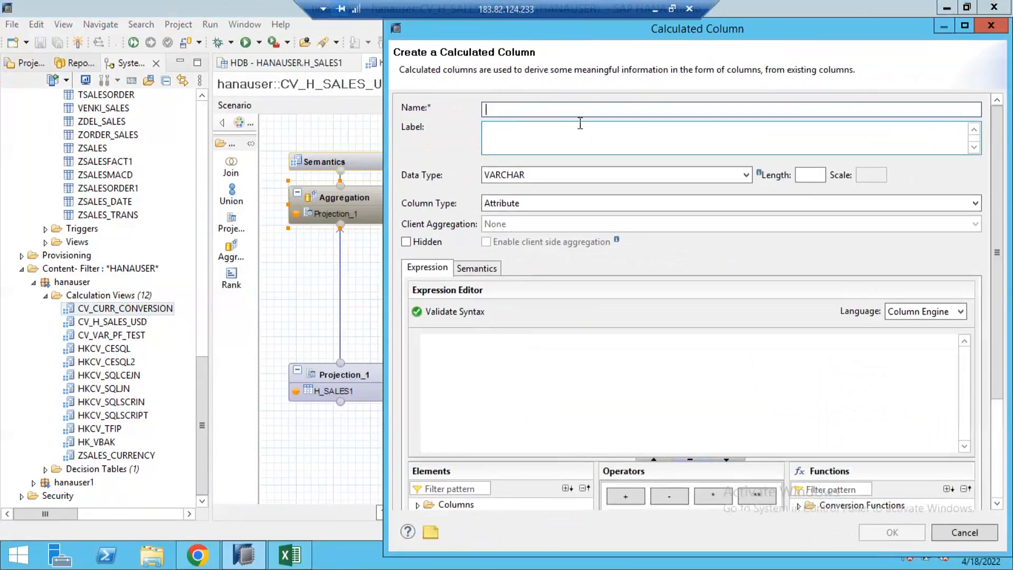
{"action": "type", "text": "NT_USD"}
Set the calculated column's data type to DECIMAL with length 17 and scale 2, and its column type to Measure.
{"action": "left_click", "coordinate": [580, 178]}
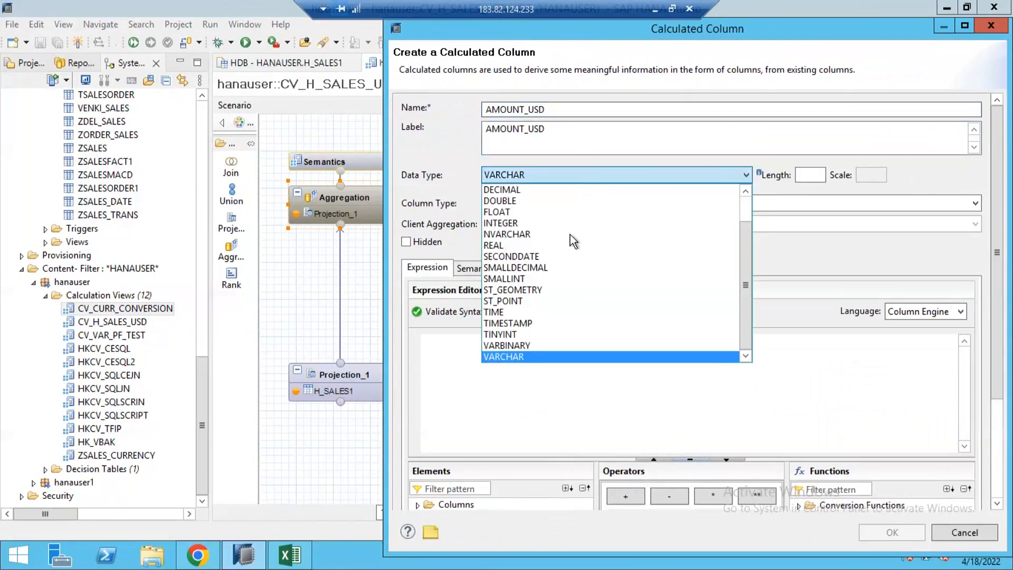
{"action": "left_click", "coordinate": [598, 190]}
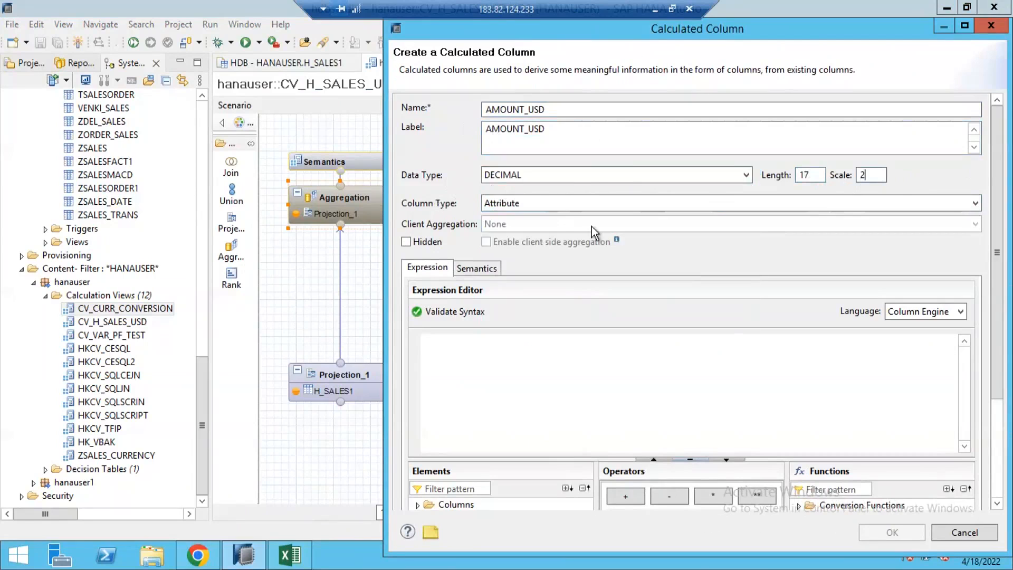
{"action": "left_click", "coordinate": [504, 209]}
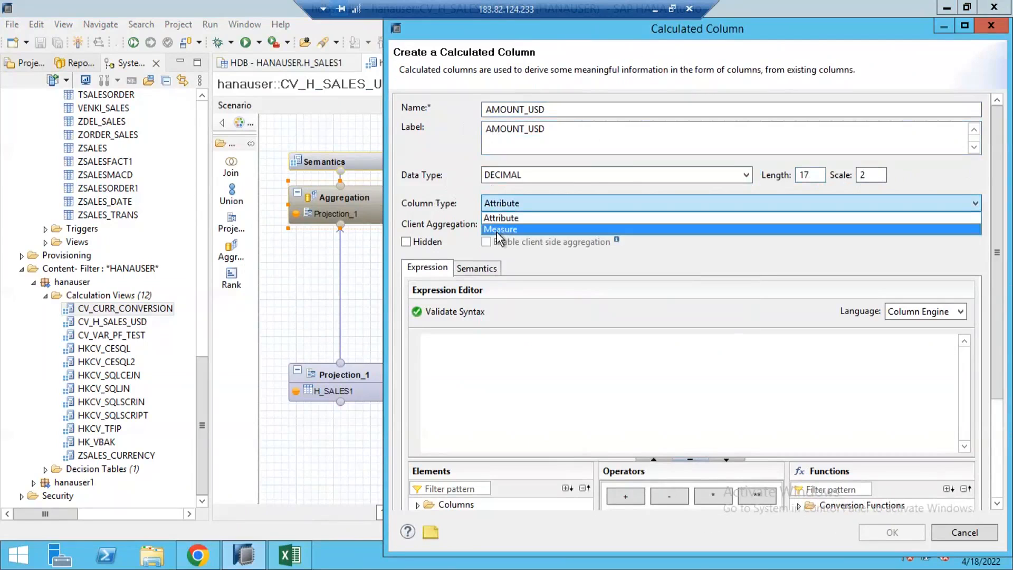
{"action": "left_click", "coordinate": [508, 229]}
Set the calculated column's expression to the AMOUNT column from Projection_1.
{"action": "left_click", "coordinate": [522, 349]}
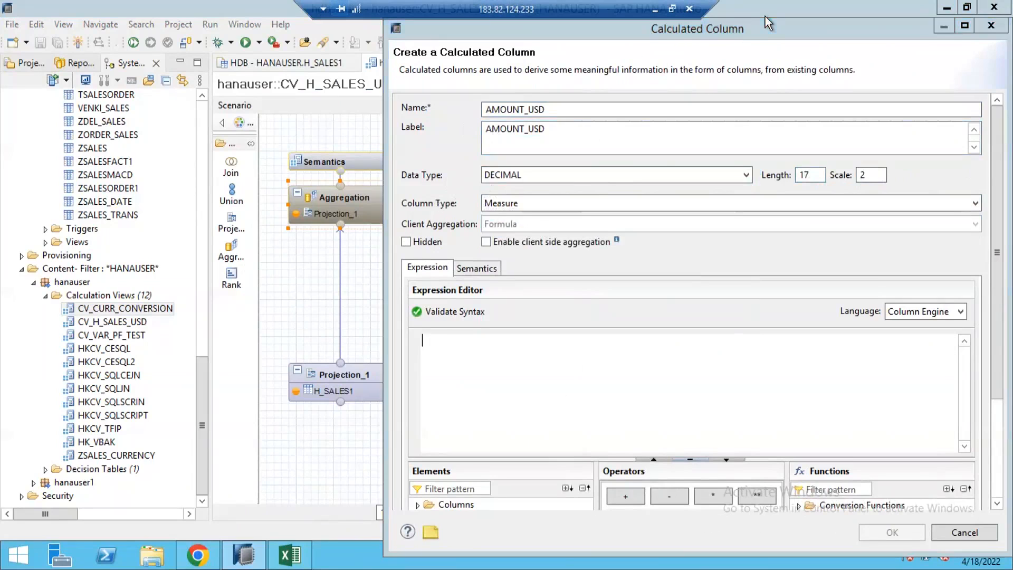
{"action": "left_click_drag", "start_coordinate": [703, 23], "coordinate": [646, 15]}
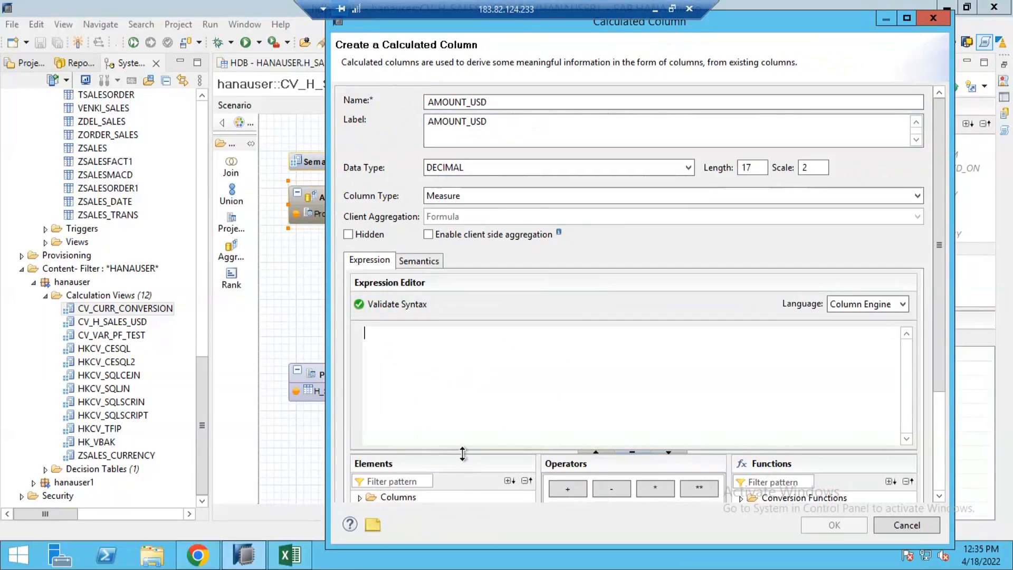
{"action": "left_click_drag", "start_coordinate": [463, 392], "coordinate": [463, 317]}
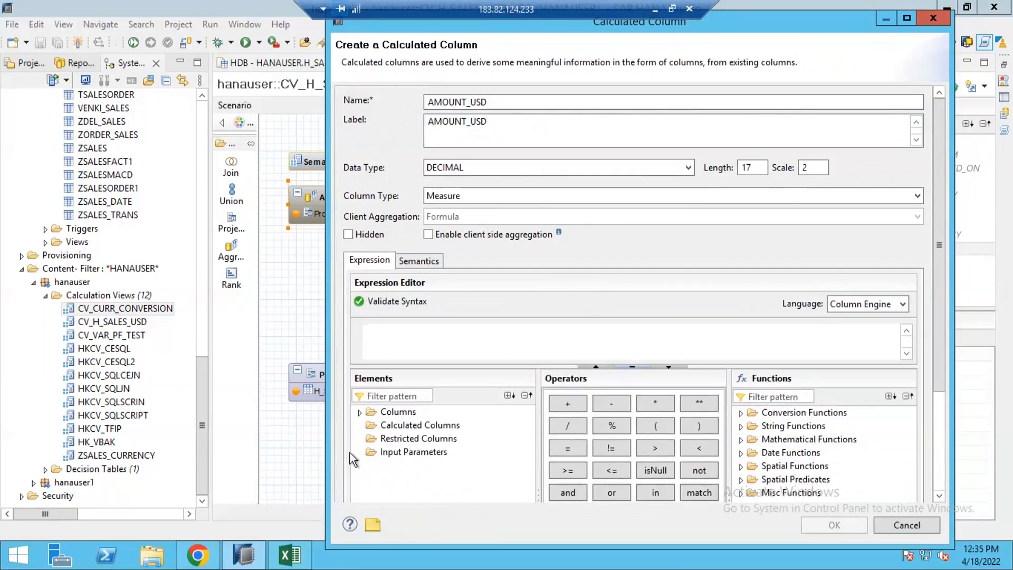
{"action": "left_click", "coordinate": [359, 412]}
{"action": "left_click_drag", "start_coordinate": [407, 491], "coordinate": [364, 331]}
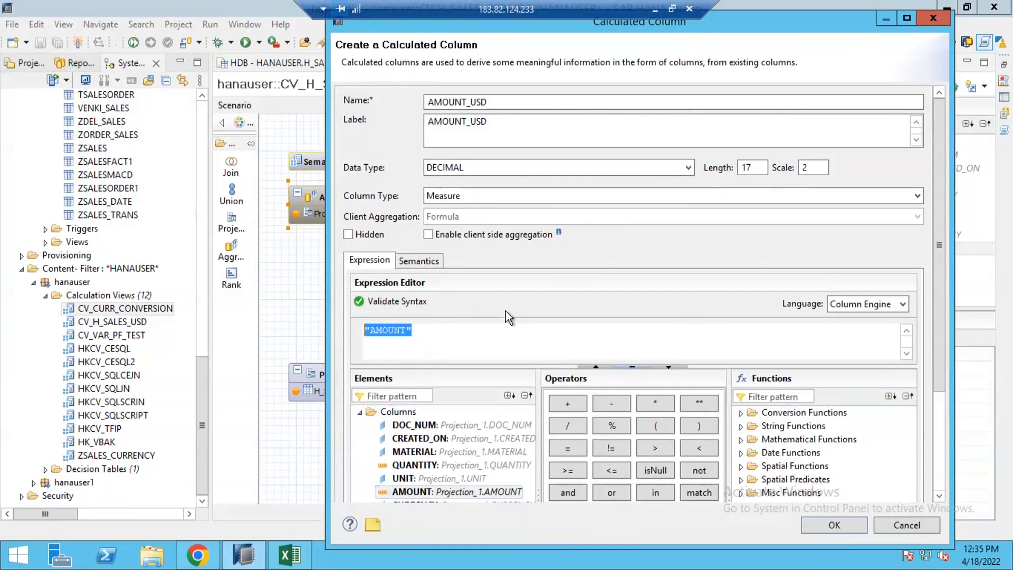
{"action": "left_click_drag", "start_coordinate": [452, 337], "coordinate": [350, 337]}
{"action": "left_click", "coordinate": [432, 338]}
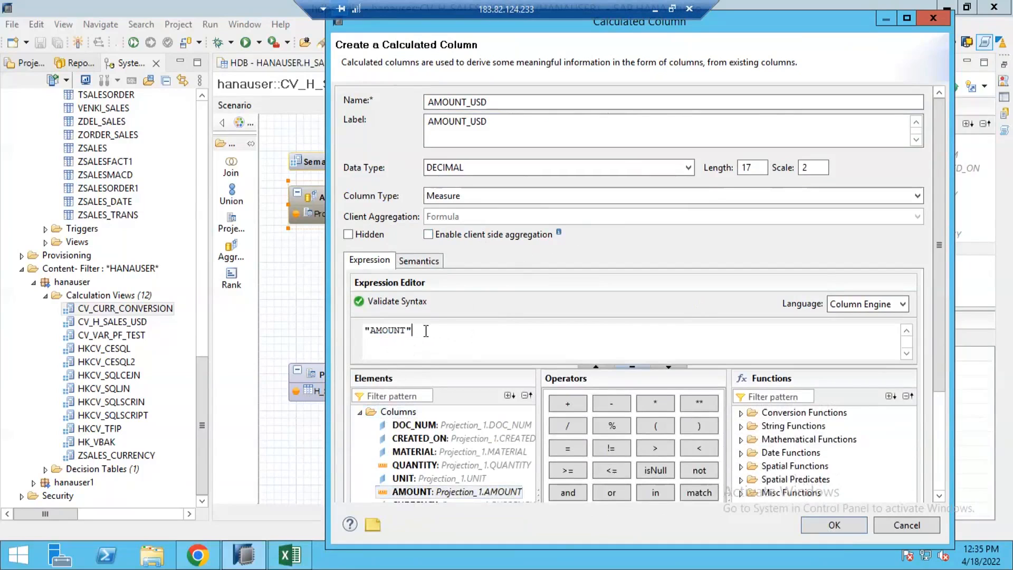
{"action": "left_click_drag", "start_coordinate": [436, 326], "coordinate": [350, 331]}
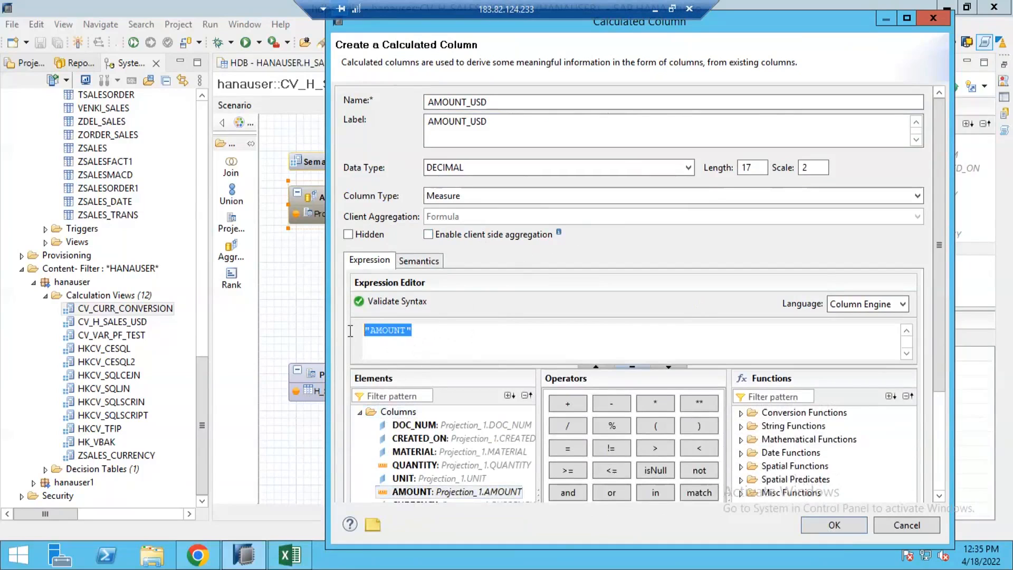
{"action": "left_click", "coordinate": [489, 339]}
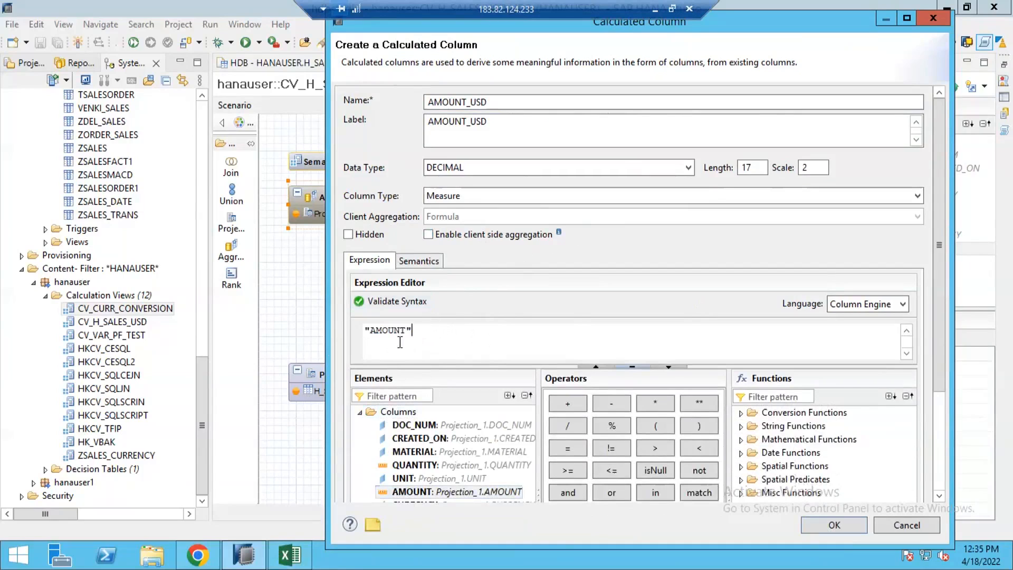
Set the calculated column's semantic type to Amount with Currency Code and enable currency conversion.
{"action": "left_click", "coordinate": [420, 261]}
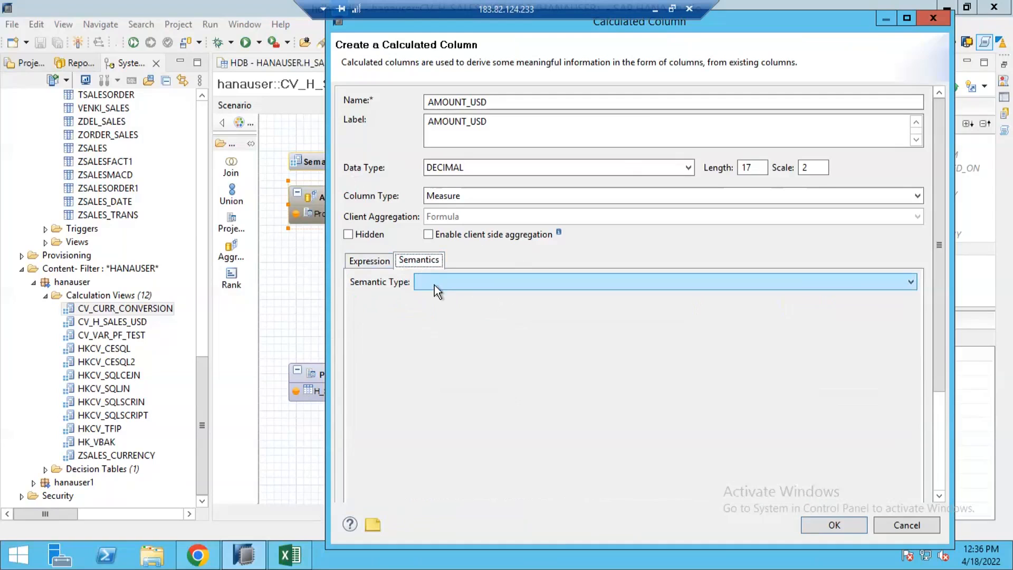
{"action": "left_click", "coordinate": [451, 282]}
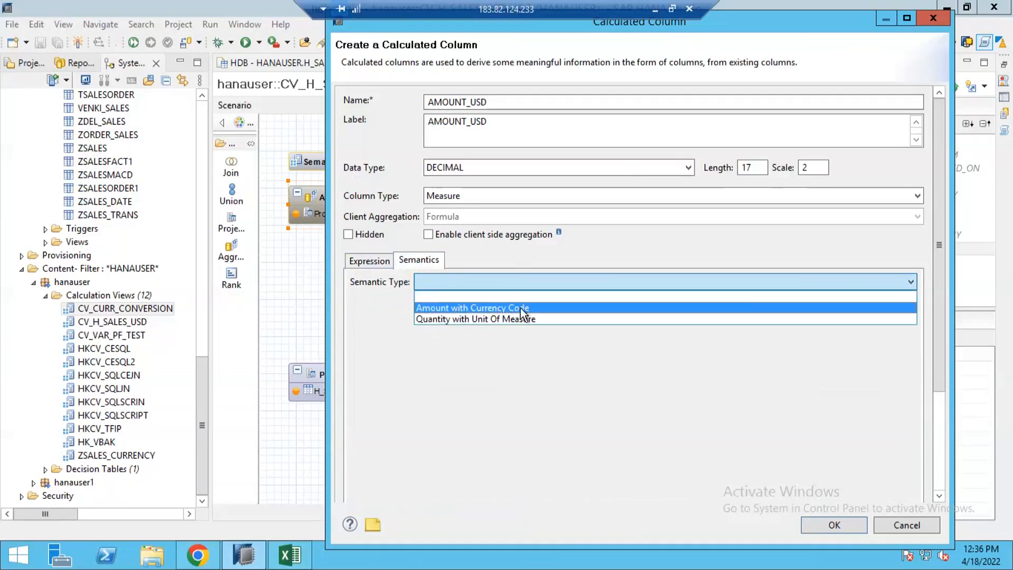
{"action": "left_click", "coordinate": [503, 308]}
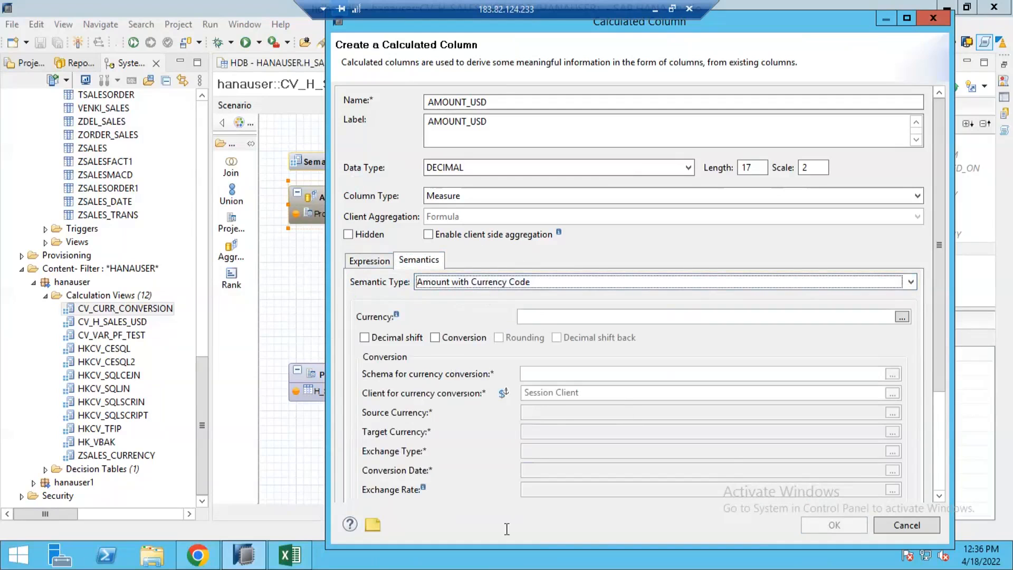
{"action": "left_click_drag", "start_coordinate": [940, 345], "coordinate": [939, 467]}
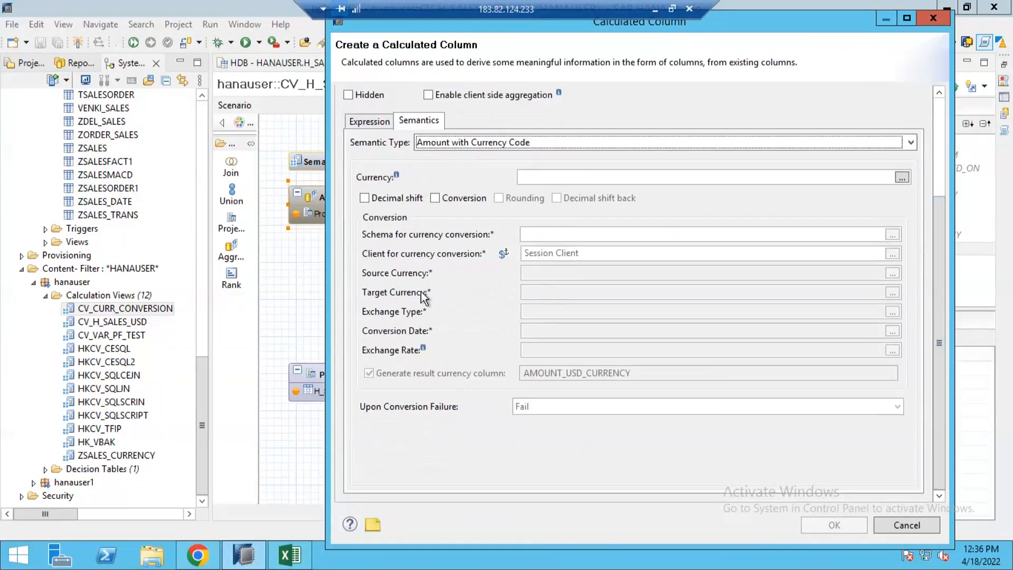
{"action": "left_click", "coordinate": [451, 200]}
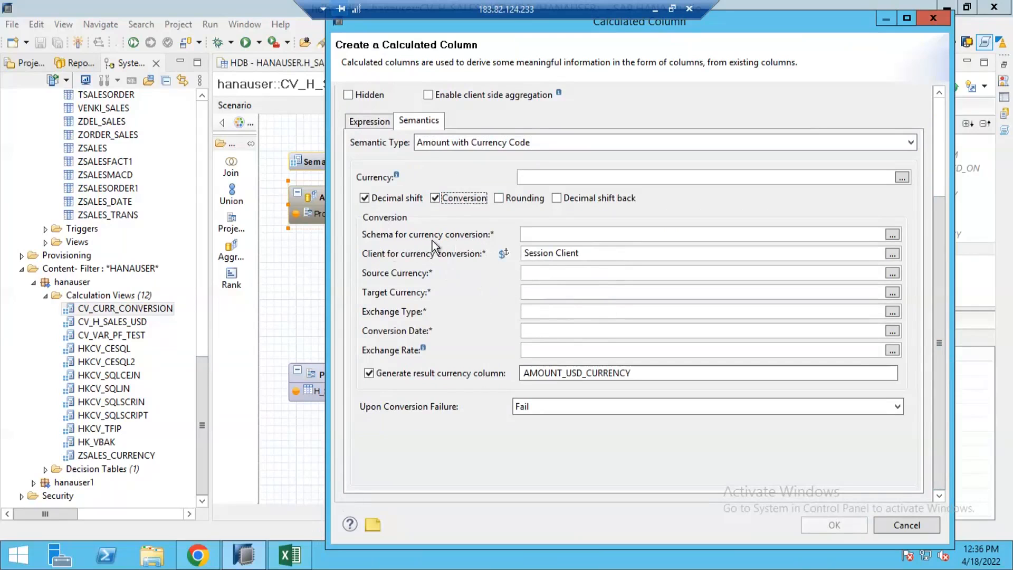
Switch to the Excel workbook to review the currency conversion example.
{"action": "left_click", "coordinate": [299, 558]}
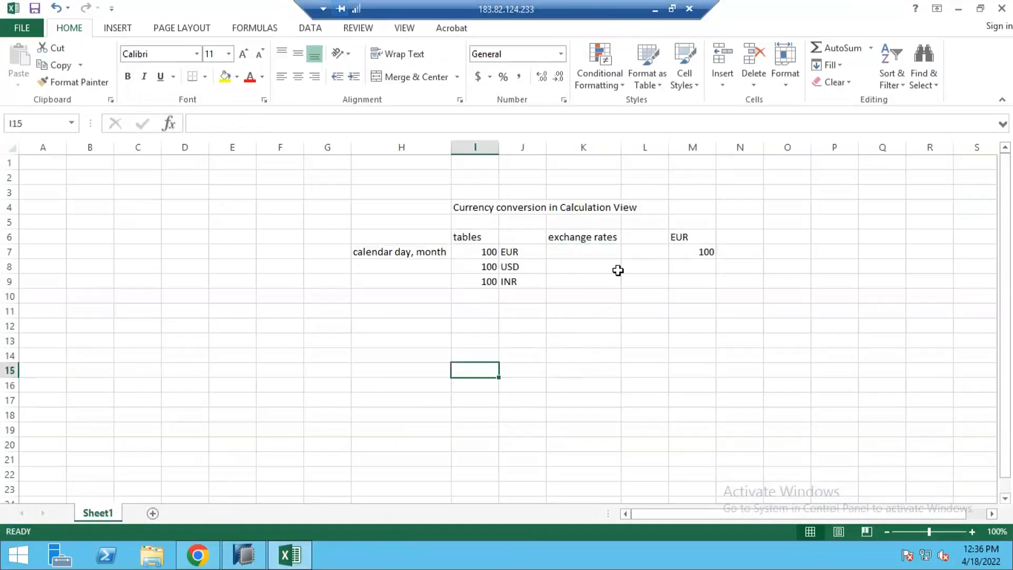
{"action": "left_click", "coordinate": [584, 252]}
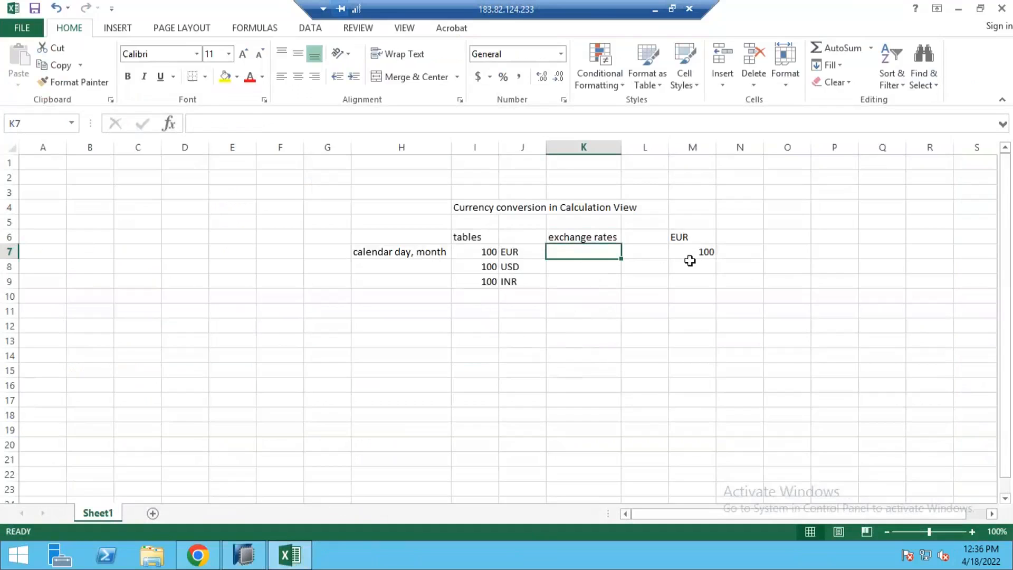
Switch to the browser and run a Google search for google.
{"action": "left_click", "coordinate": [197, 555]}
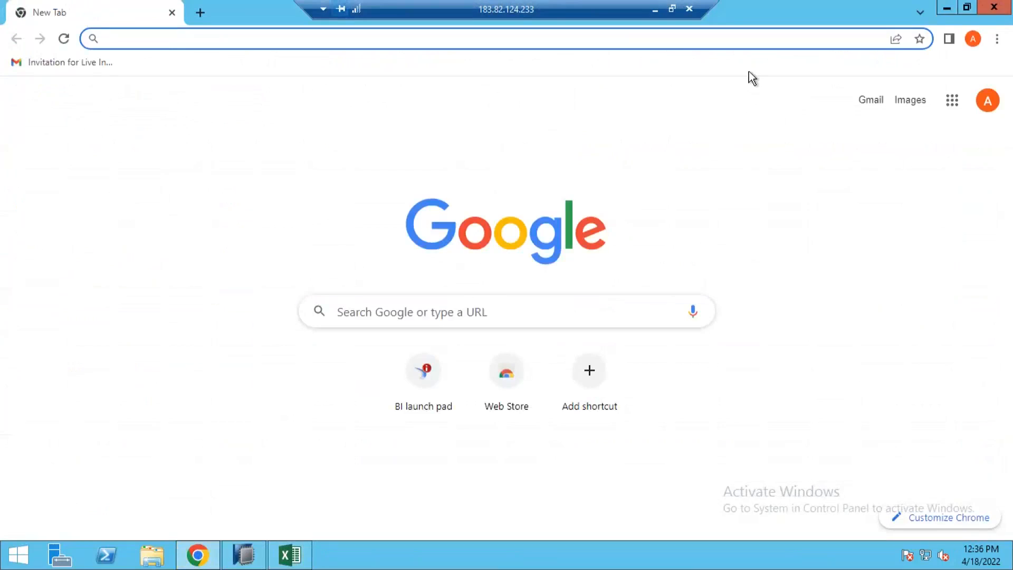
{"action": "type", "text": "g"}
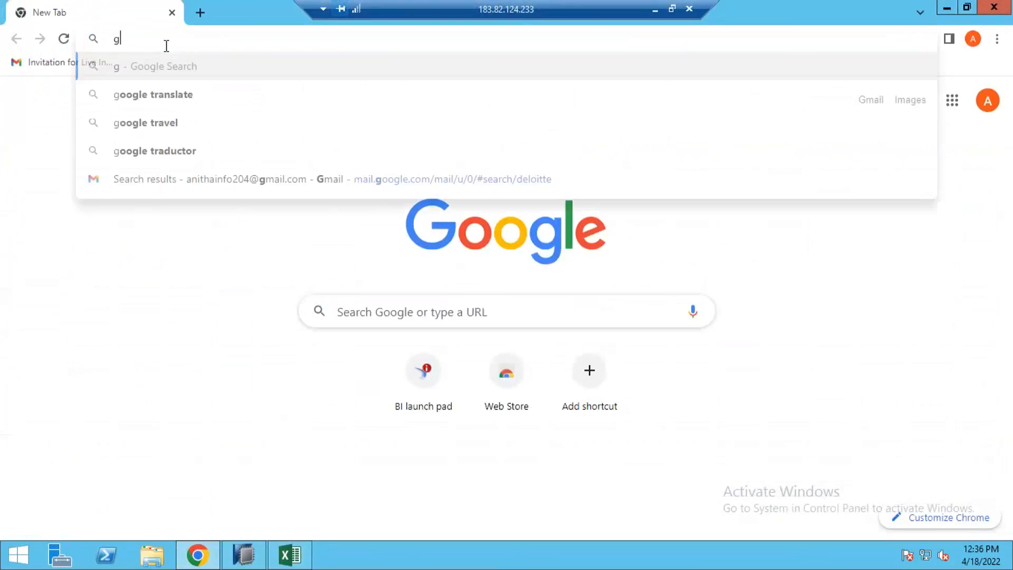
{"action": "type", "text": "oogle"}
{"action": "key", "text": "Return"}
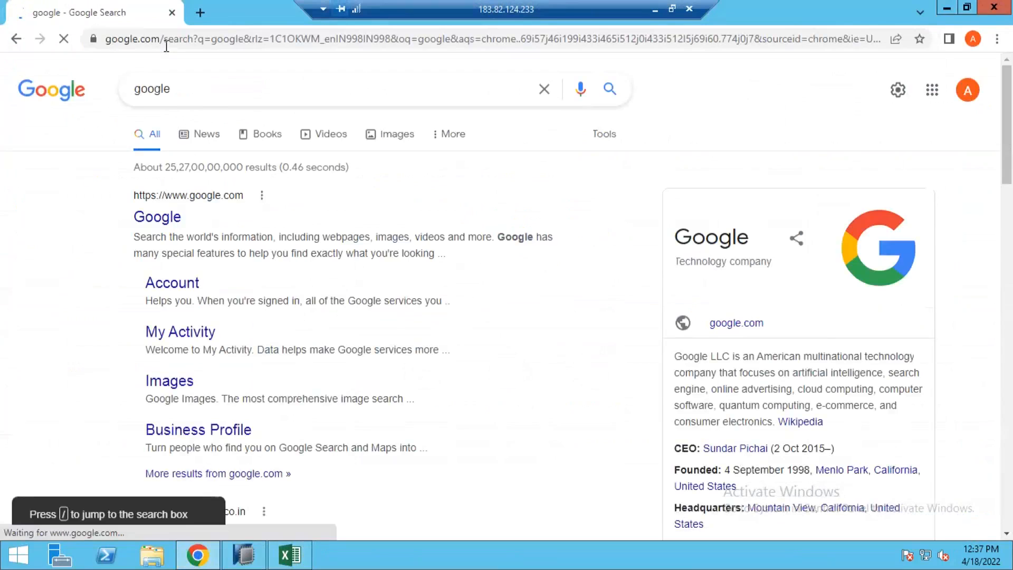
Search Google for currency exchange rates.
{"action": "left_click_drag", "start_coordinate": [196, 95], "coordinate": [74, 96]}
{"action": "type", "text": "c"}
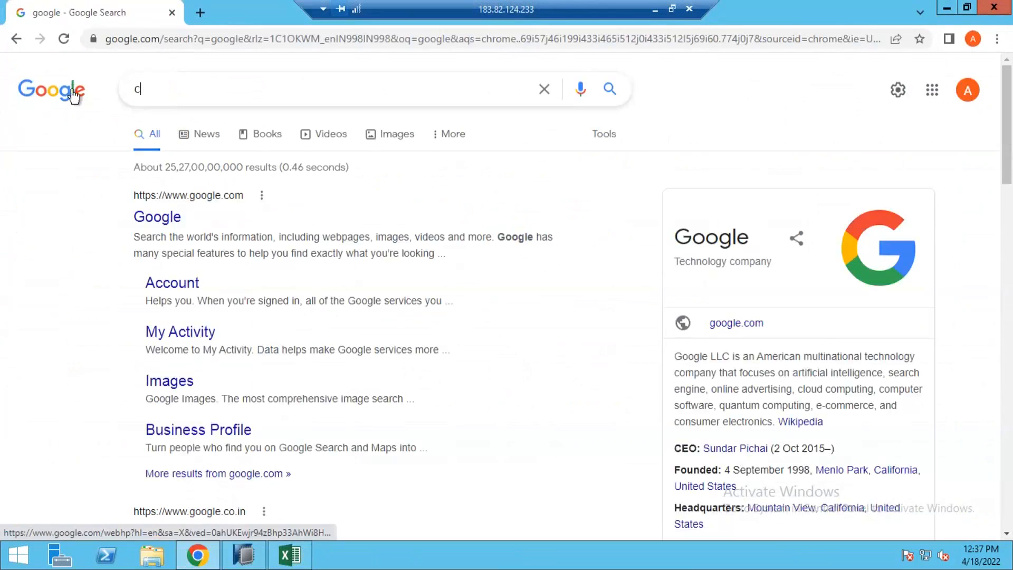
{"action": "type", "text": "urrency exc"}
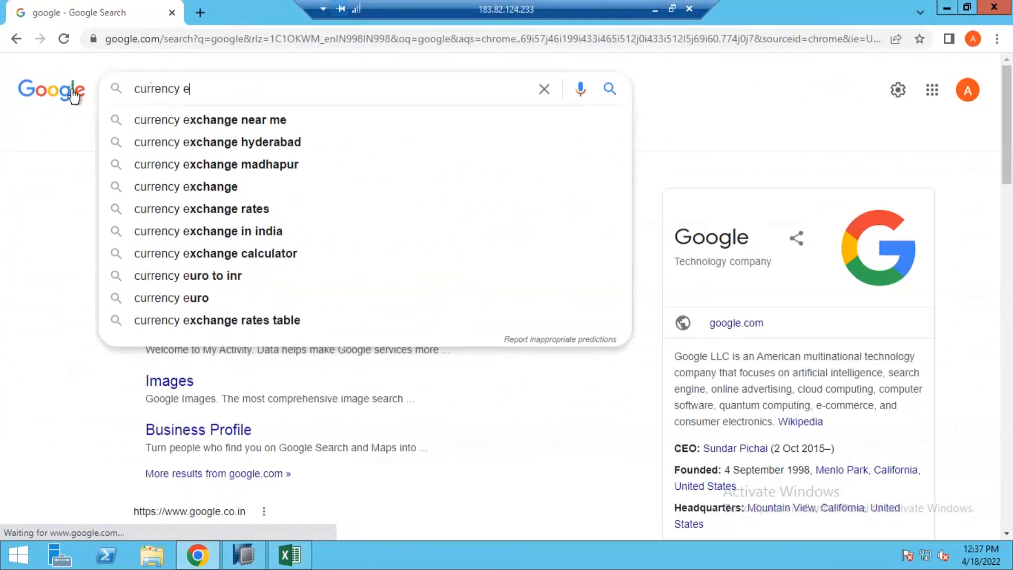
{"action": "key", "text": "Down"}
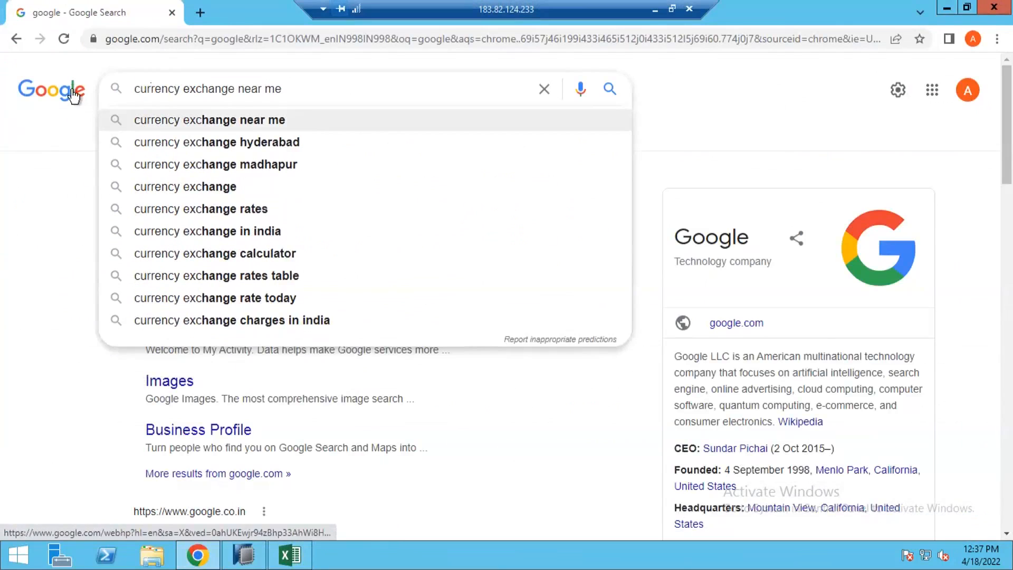
{"action": "key", "text": "BackSpace"}
{"action": "key", "text": "BackSpace"}
{"action": "key", "text": "BackSpace"}
{"action": "key", "text": "BackSpace"}
{"action": "key", "text": "BackSpace"}
{"action": "key", "text": "BackSpace"}
{"action": "key", "text": "BackSpace"}
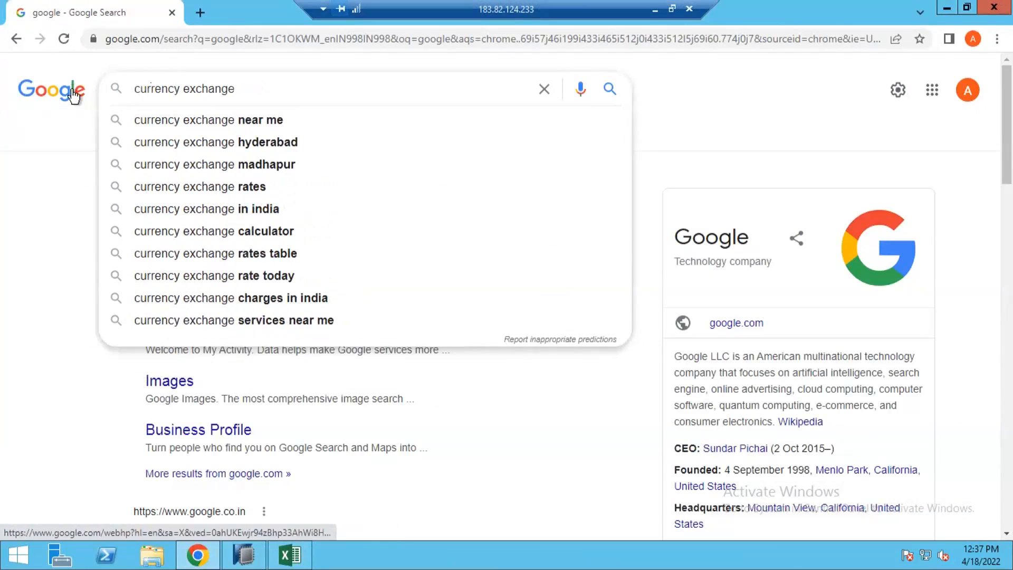
{"action": "type", "text": "rates"}
{"action": "key", "text": "Return"}
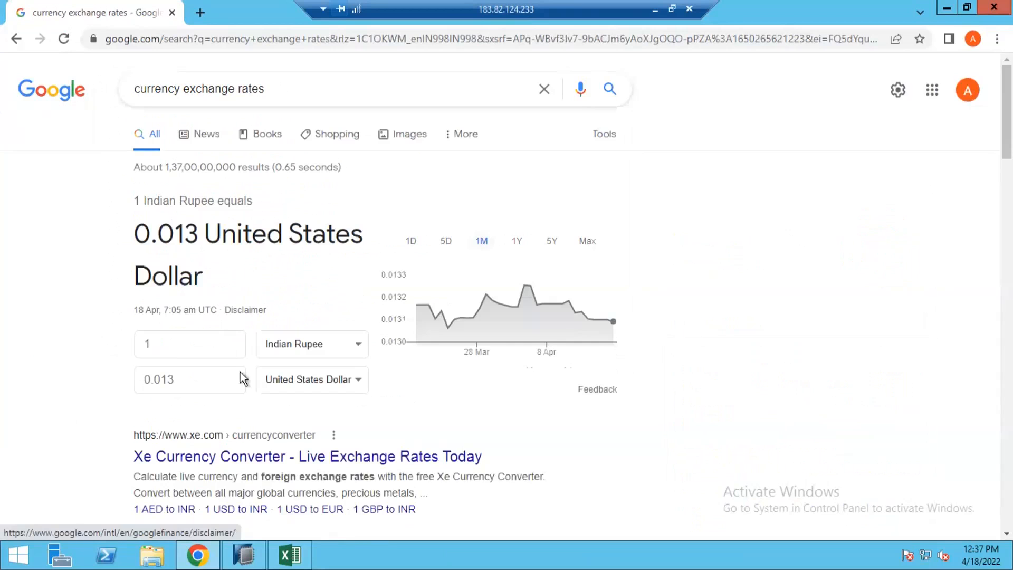
Open the Xe Currency Converter result in a new tab.
{"action": "scroll", "coordinate": [229, 438], "scroll_direction": "down", "scroll_amount": 1}
{"action": "right_click", "coordinate": [238, 386]}
{"action": "left_click", "coordinate": [291, 394]}
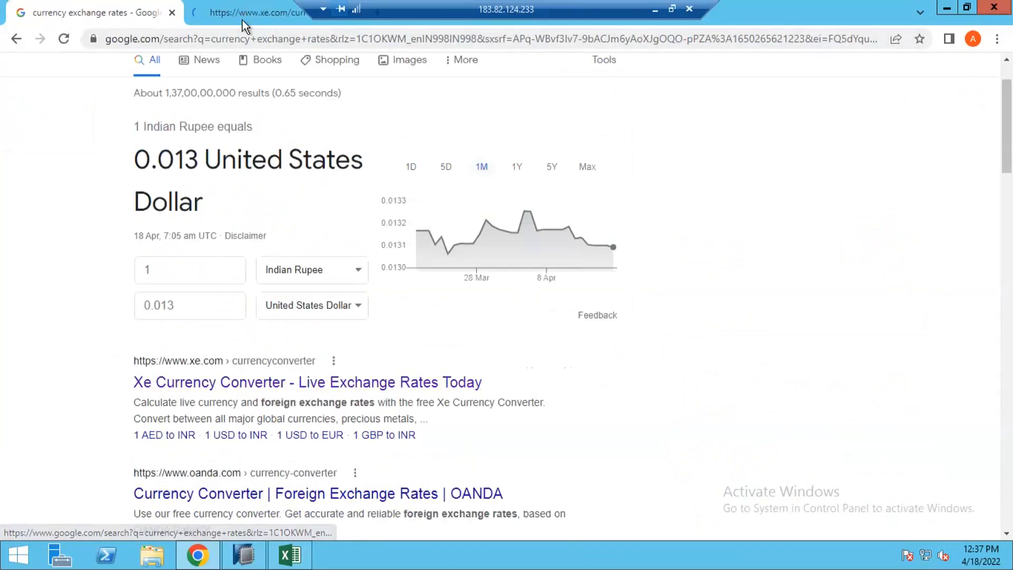
{"action": "left_click", "coordinate": [242, 20]}
{"action": "scroll", "coordinate": [235, 373], "scroll_direction": "down", "scroll_amount": 5}
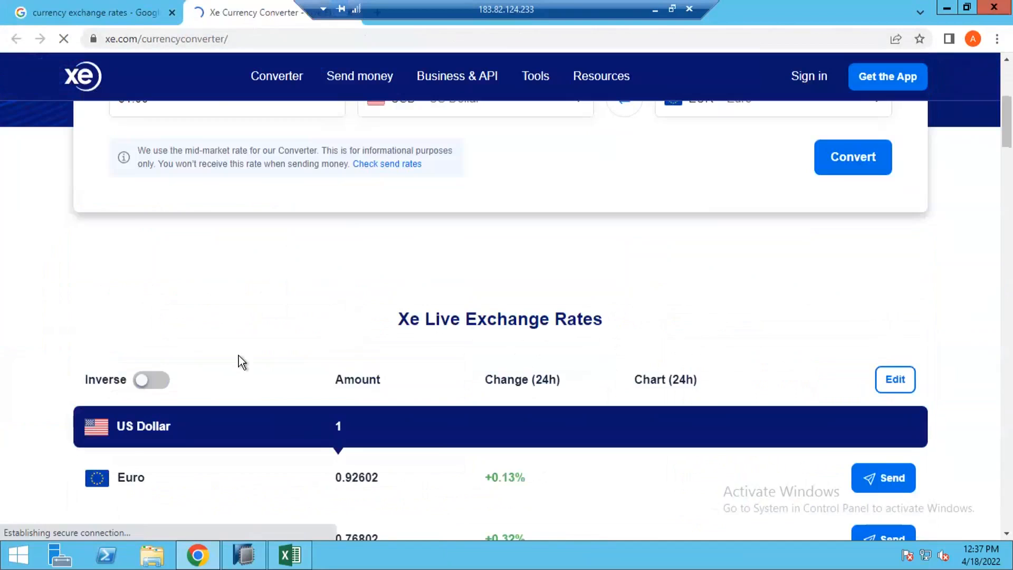
Review the Xe live exchange rates of the US Dollar against the Euro and other currencies.
{"action": "scroll", "coordinate": [239, 356], "scroll_direction": "up", "scroll_amount": 3}
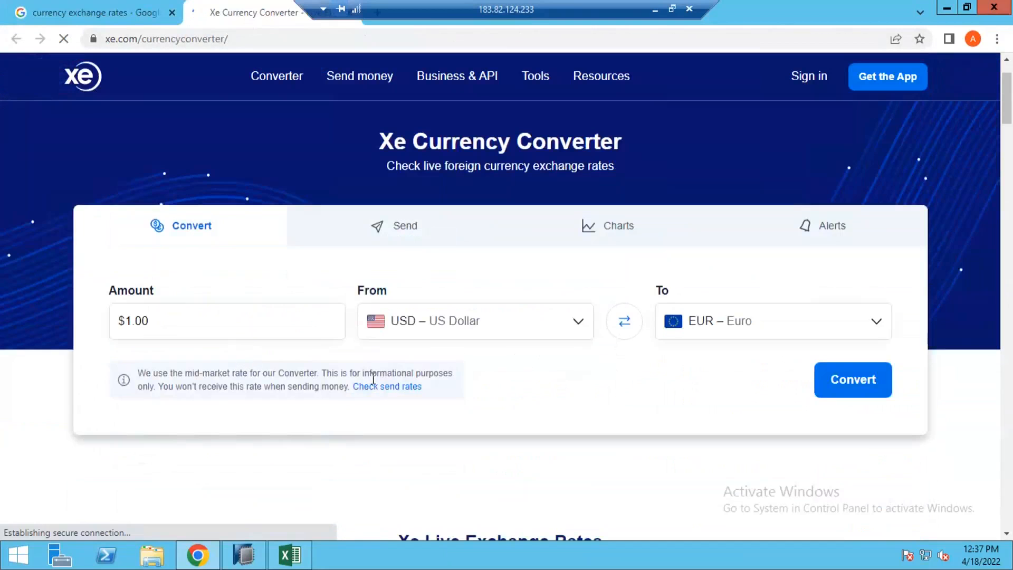
{"action": "scroll", "coordinate": [373, 378], "scroll_direction": "down", "scroll_amount": 3}
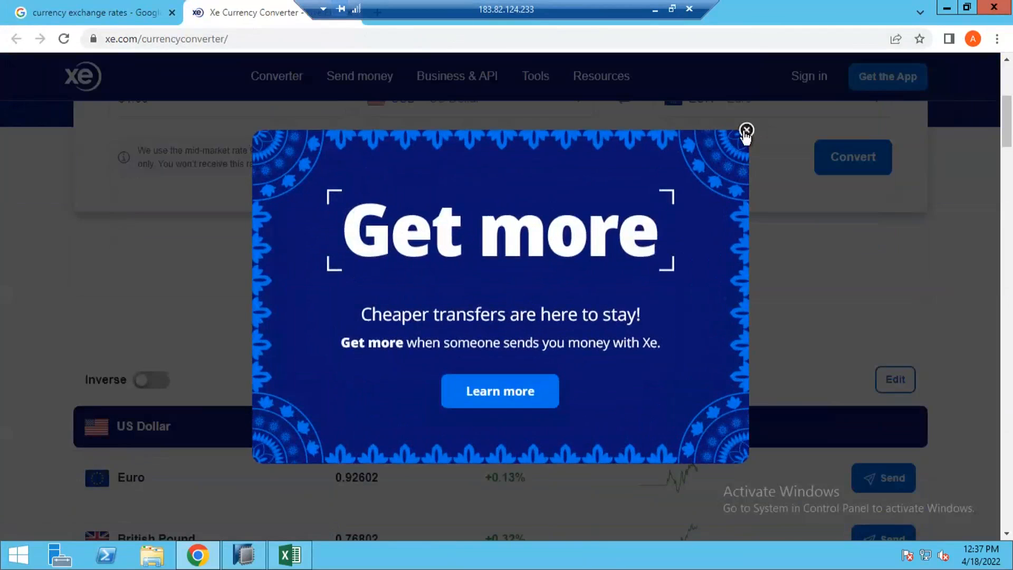
{"action": "scroll", "coordinate": [274, 370], "scroll_direction": "down", "scroll_amount": 4}
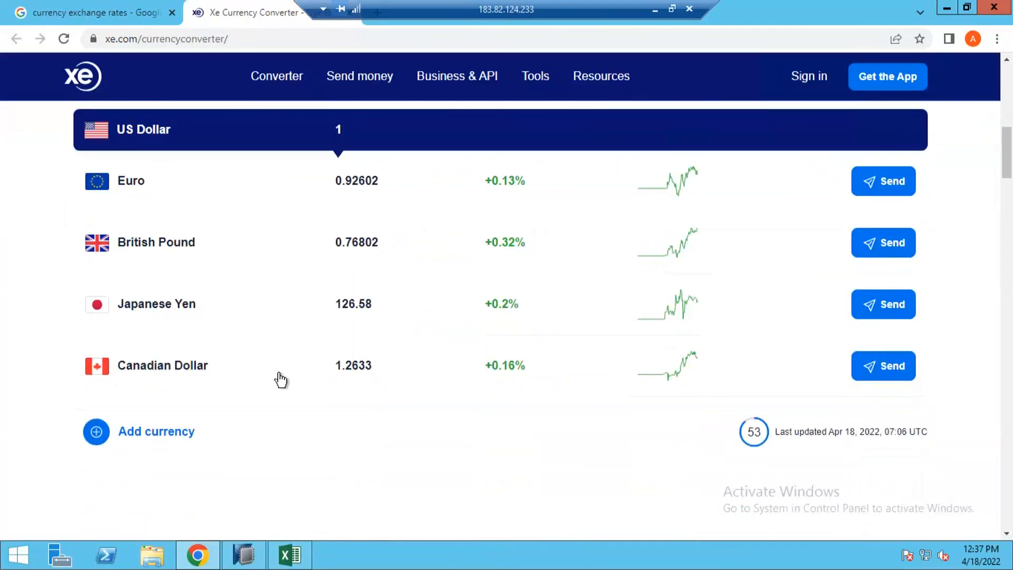
{"action": "scroll", "coordinate": [279, 374], "scroll_direction": "up", "scroll_amount": 2}
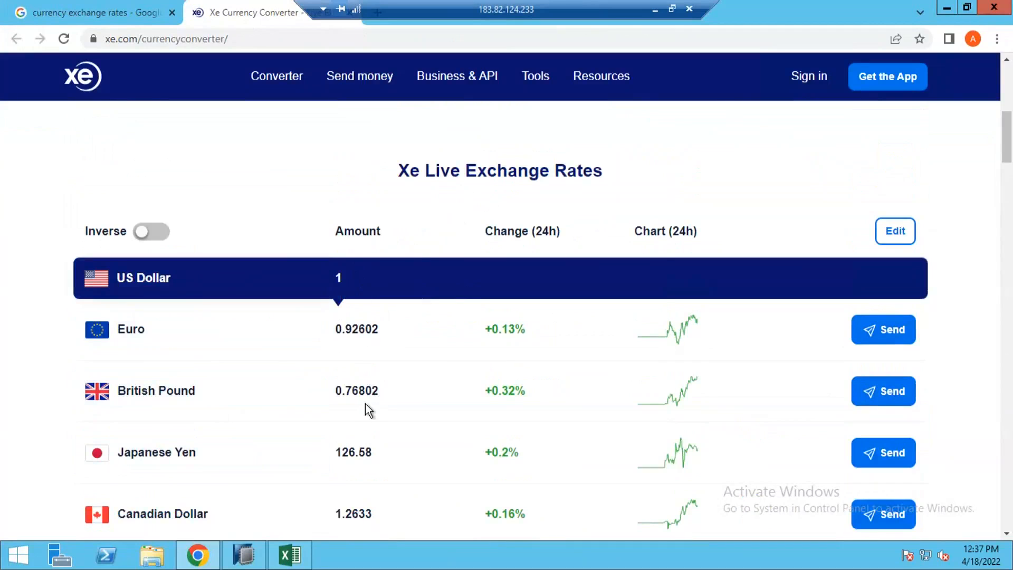
{"action": "scroll", "coordinate": [365, 403], "scroll_direction": "up", "scroll_amount": 1}
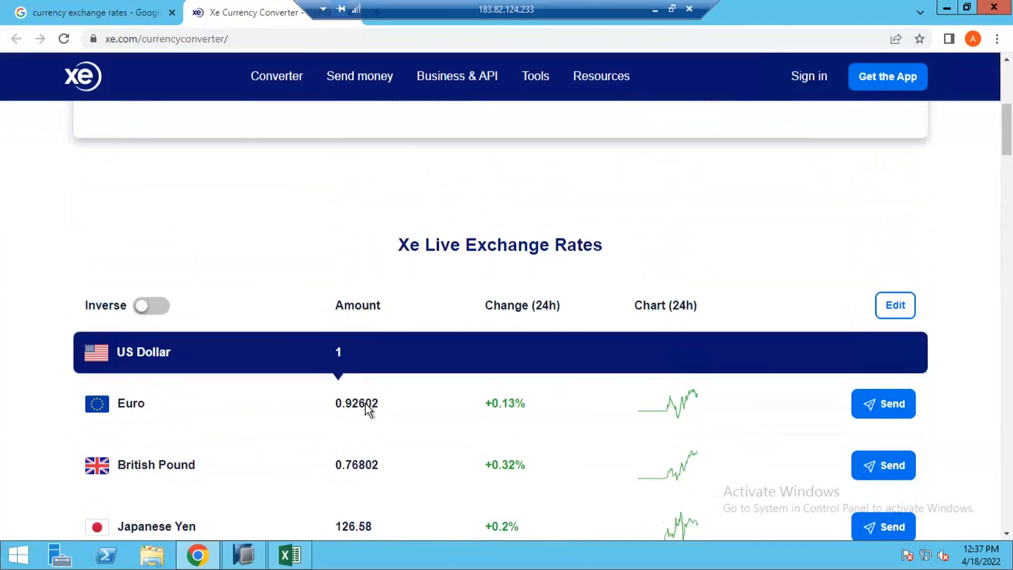
{"action": "scroll", "coordinate": [365, 403], "scroll_direction": "up", "scroll_amount": 1}
{"action": "scroll", "coordinate": [365, 403], "scroll_direction": "up", "scroll_amount": 4}
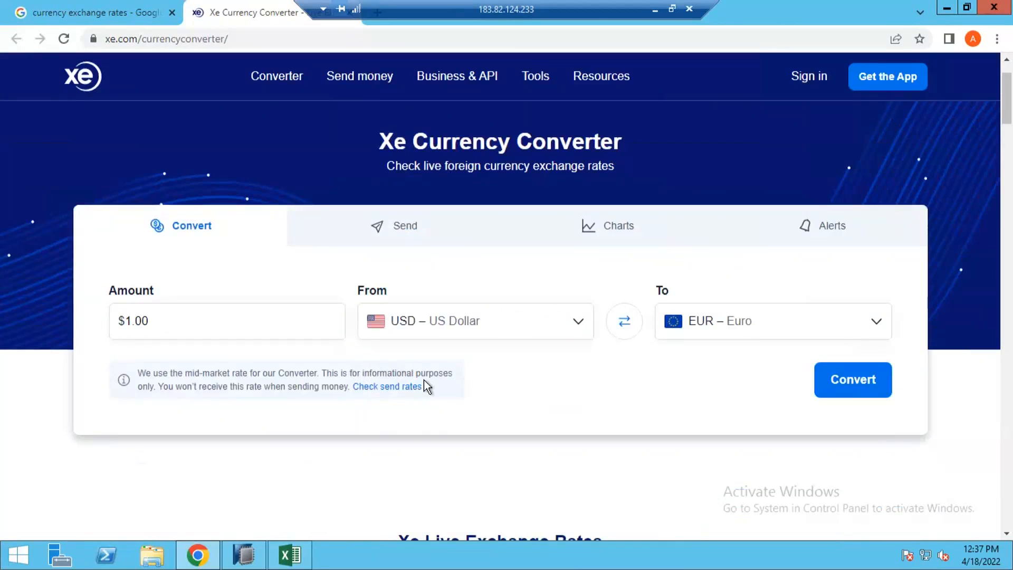
{"action": "scroll", "coordinate": [419, 446], "scroll_direction": "down", "scroll_amount": 7}
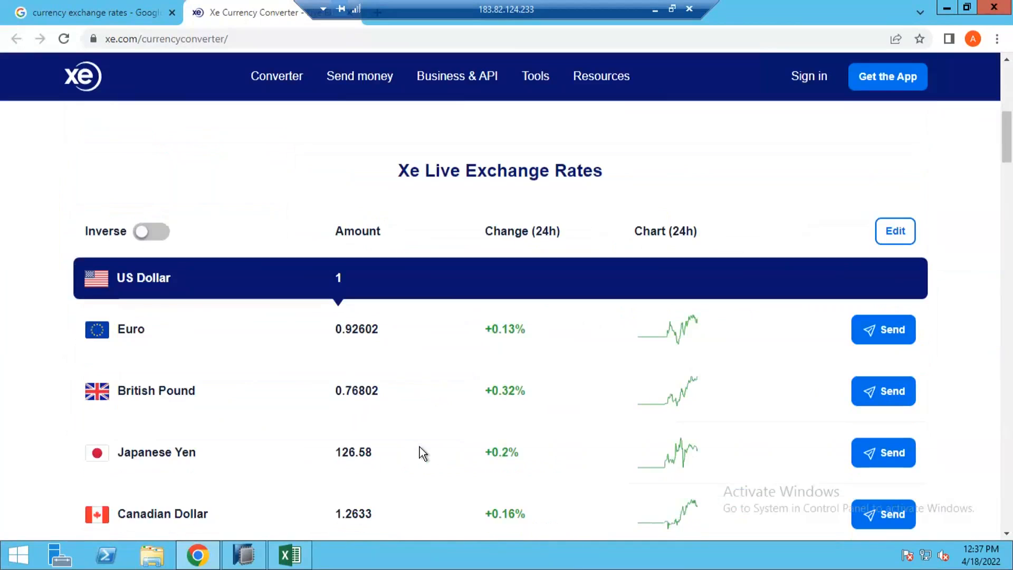
{"action": "scroll", "coordinate": [420, 446], "scroll_direction": "down", "scroll_amount": 7}
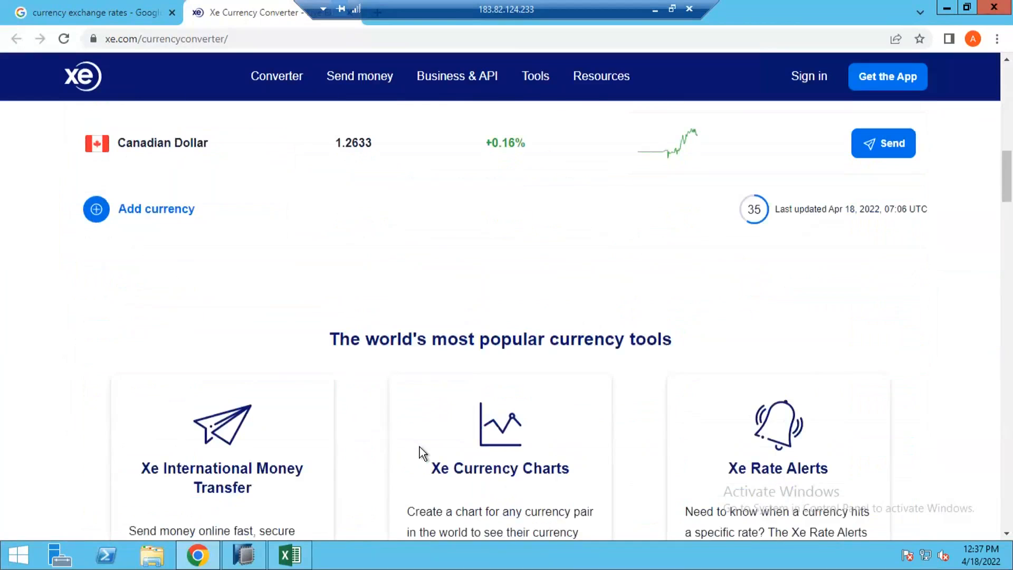
{"action": "scroll", "coordinate": [422, 441], "scroll_direction": "up", "scroll_amount": 5}
{"action": "scroll", "coordinate": [422, 441], "scroll_direction": "up", "scroll_amount": 8}
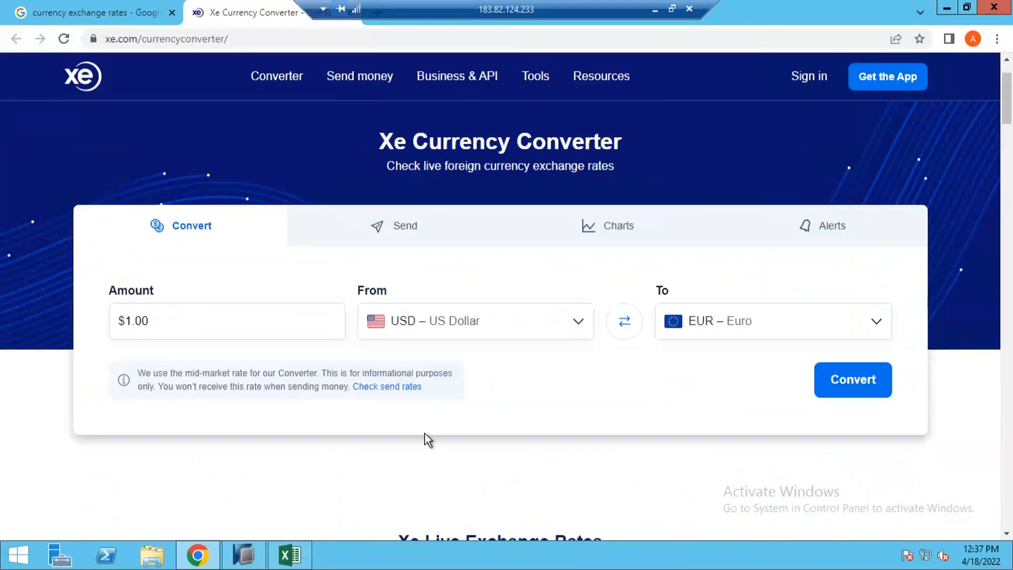
{"action": "scroll", "coordinate": [425, 433], "scroll_direction": "down", "scroll_amount": 8}
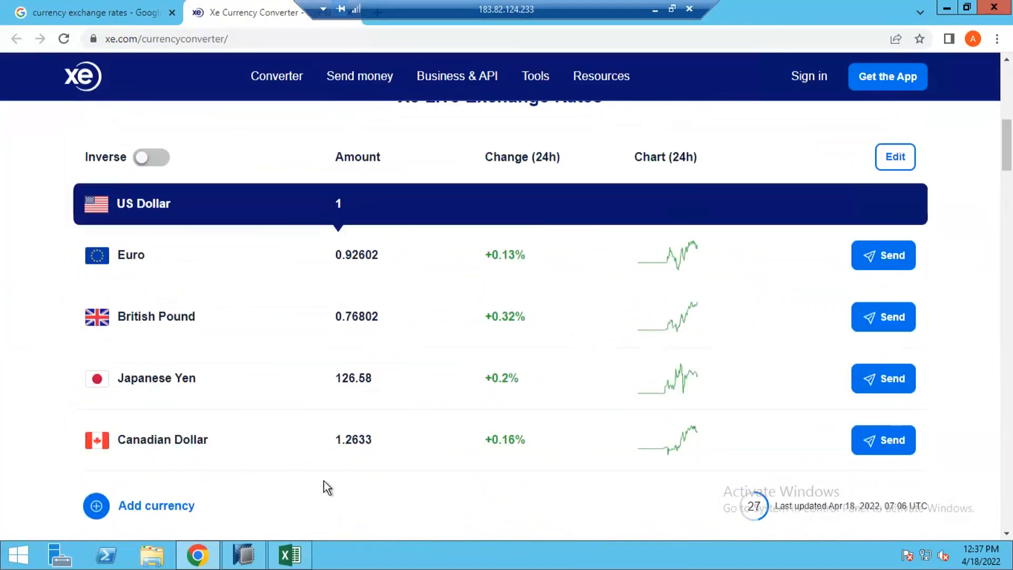
Return to the Excel workbook and review the currency conversion example table.
{"action": "left_click", "coordinate": [294, 554]}
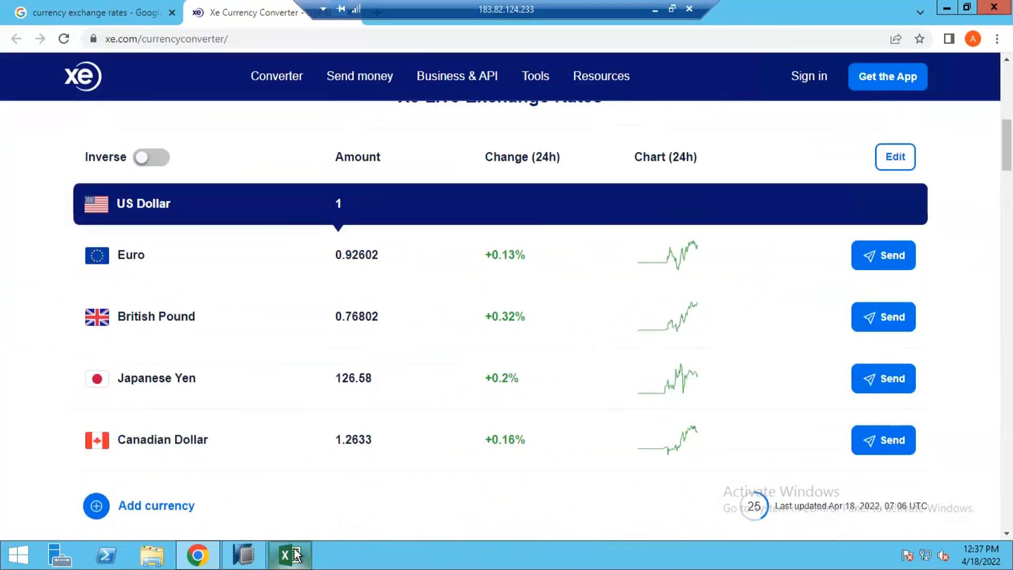
{"action": "key", "text": "alt+Tab"}
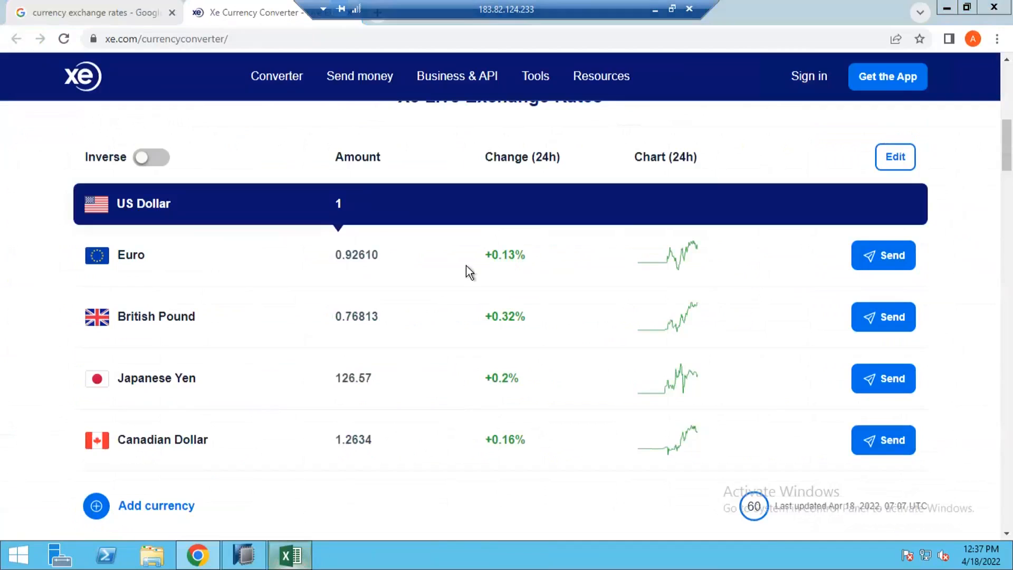
{"action": "key", "text": "alt+Tab"}
{"action": "left_click", "coordinate": [522, 256]}
{"action": "left_click", "coordinate": [675, 248]}
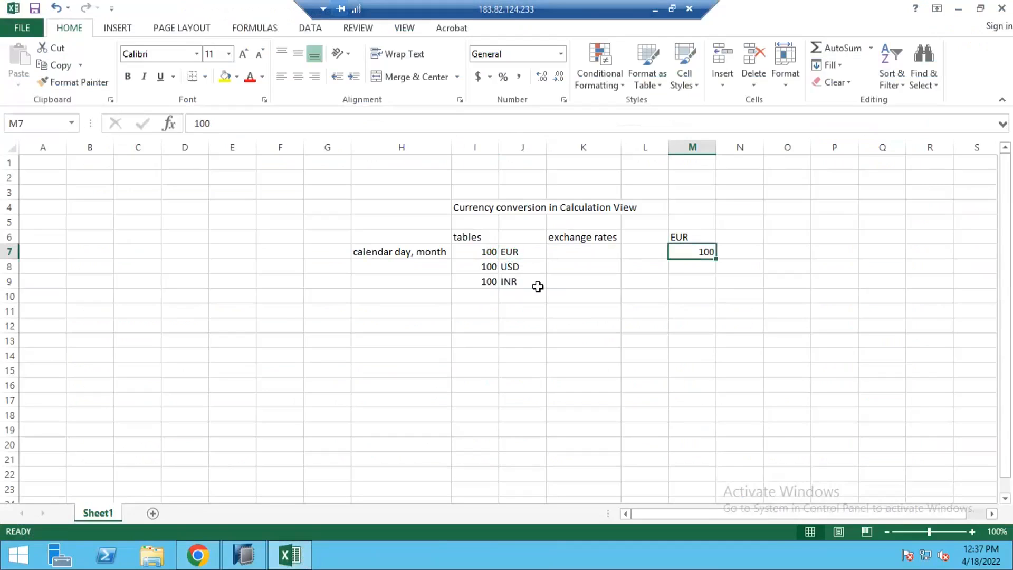
{"action": "left_click", "coordinate": [589, 258]}
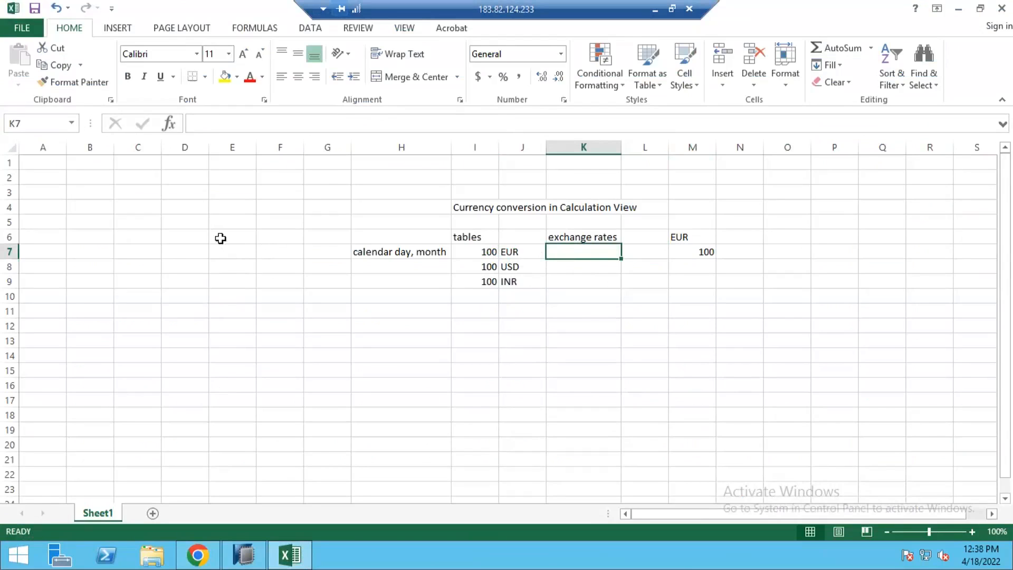
{"action": "left_click", "coordinate": [225, 206]}
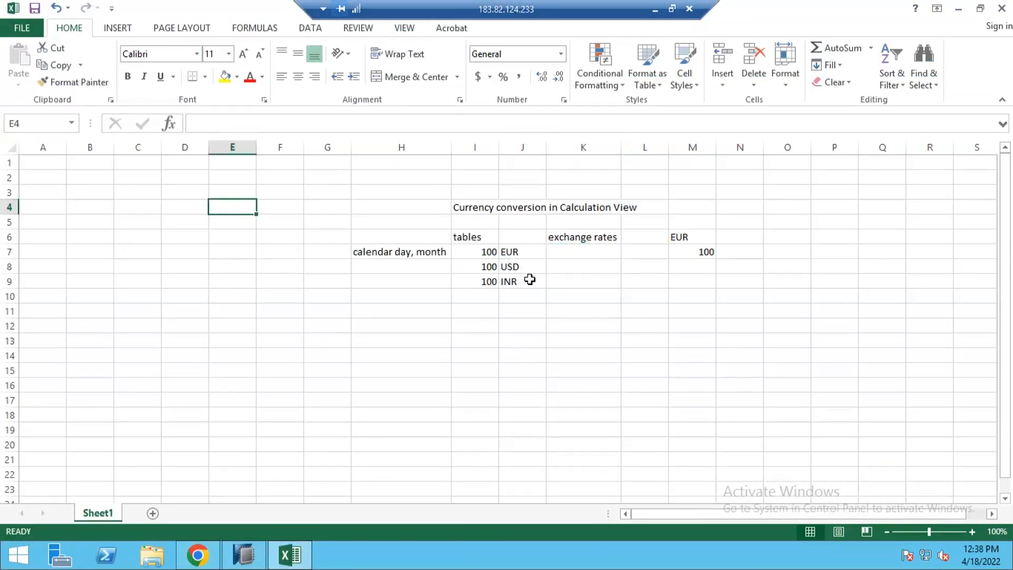
{"action": "left_click", "coordinate": [577, 249]}
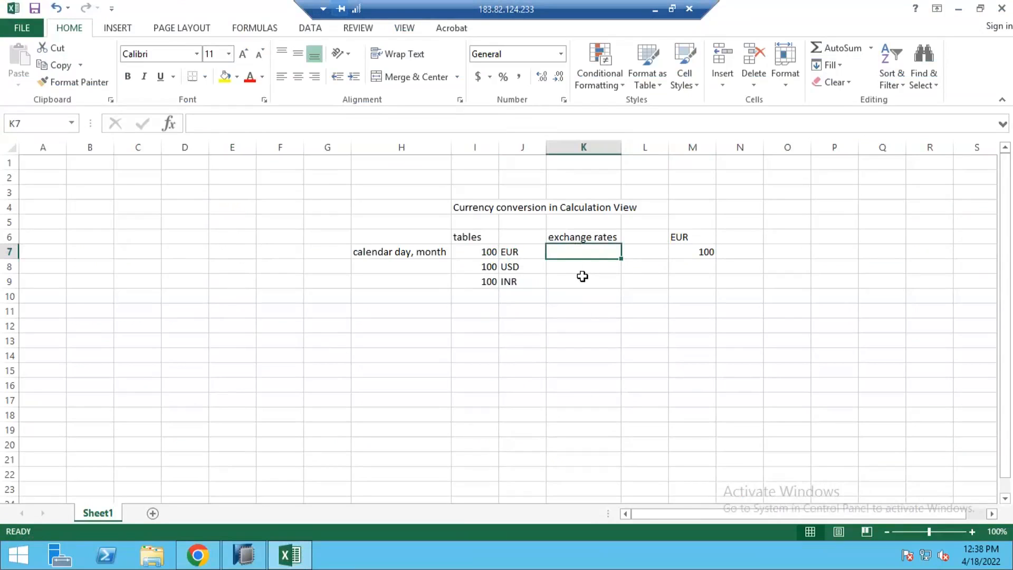
{"action": "left_click", "coordinate": [151, 205]}
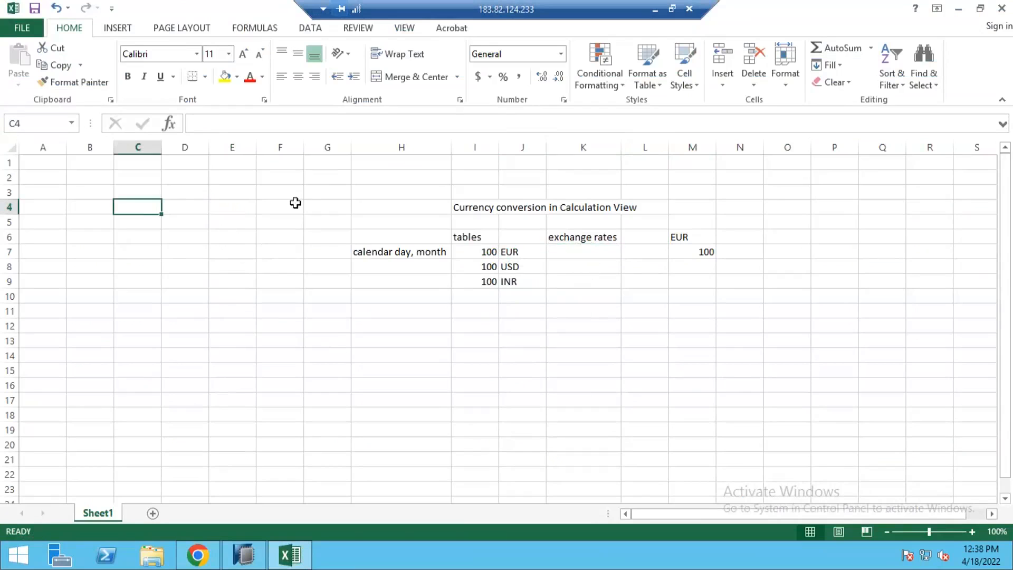
Switch to HANA Studio and cancel the Create a Calculated Column dialog.
{"action": "left_click", "coordinate": [238, 560]}
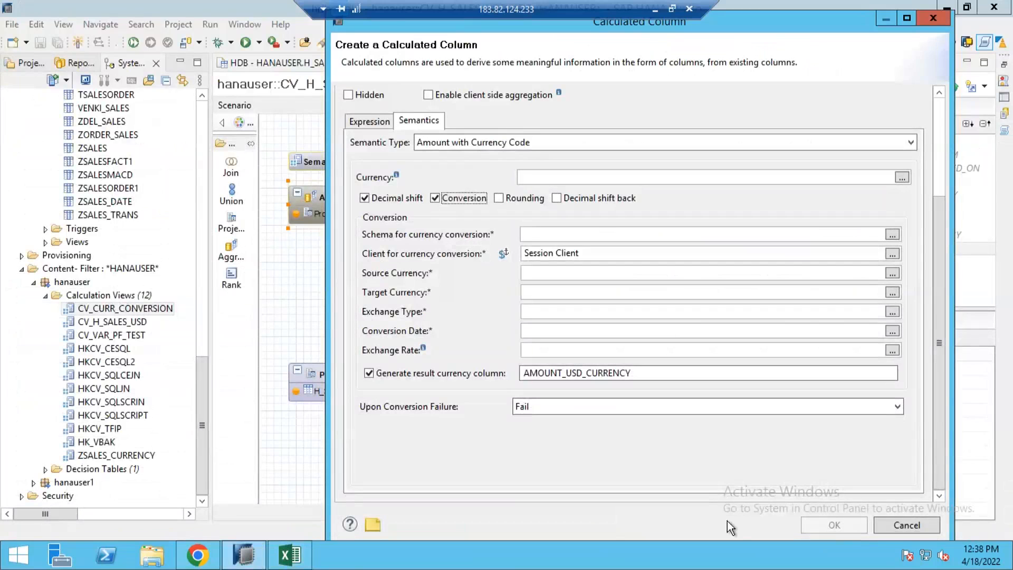
{"action": "left_click", "coordinate": [906, 525]}
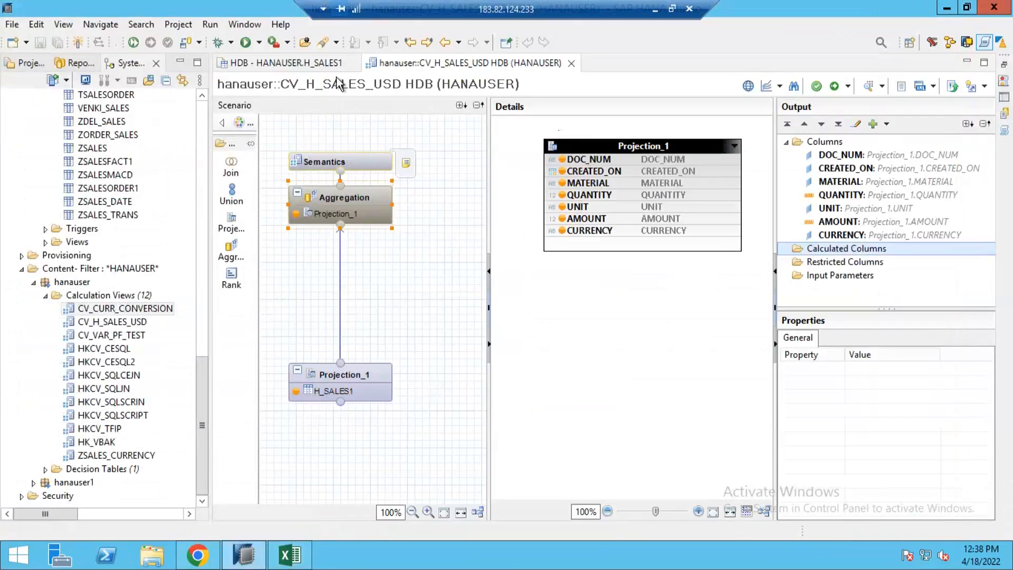
Refresh the HANAUSER schema and remove the HANAUSER filter from the Catalog to list all schemas.
{"action": "left_click_drag", "start_coordinate": [211, 349], "coordinate": [207, 159]}
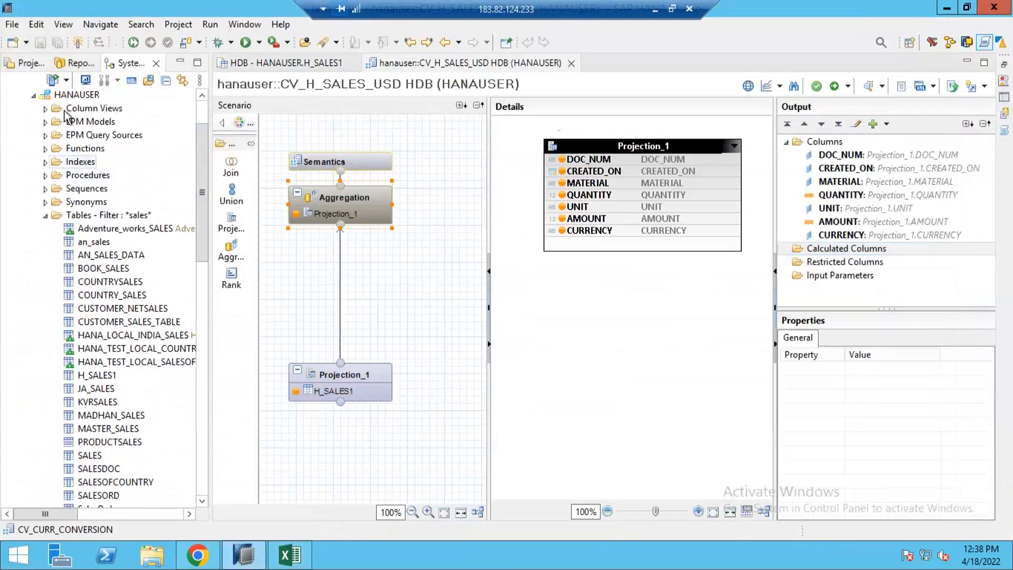
{"action": "scroll", "coordinate": [64, 170], "scroll_direction": "up", "scroll_amount": 2}
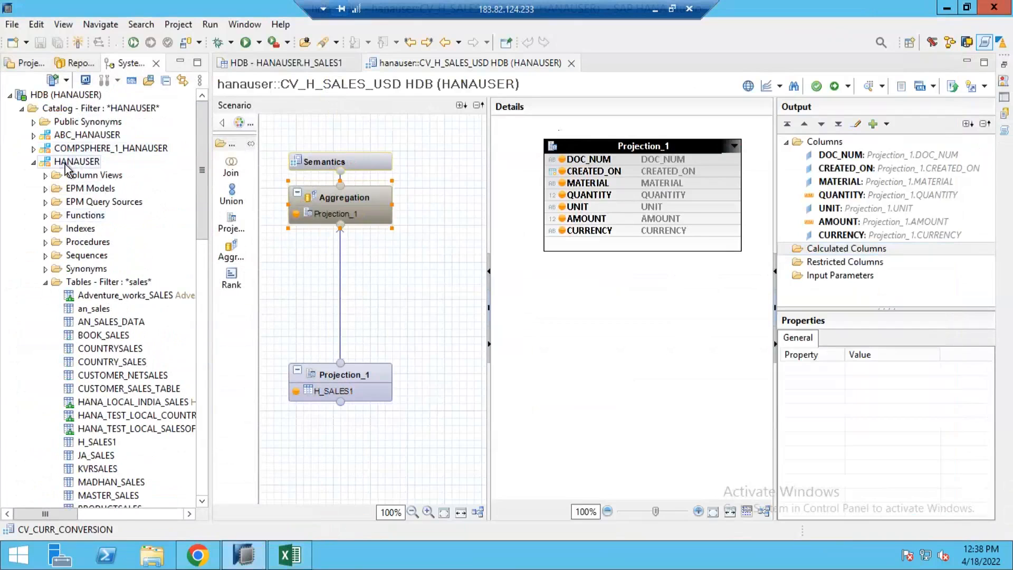
{"action": "right_click", "coordinate": [63, 164]}
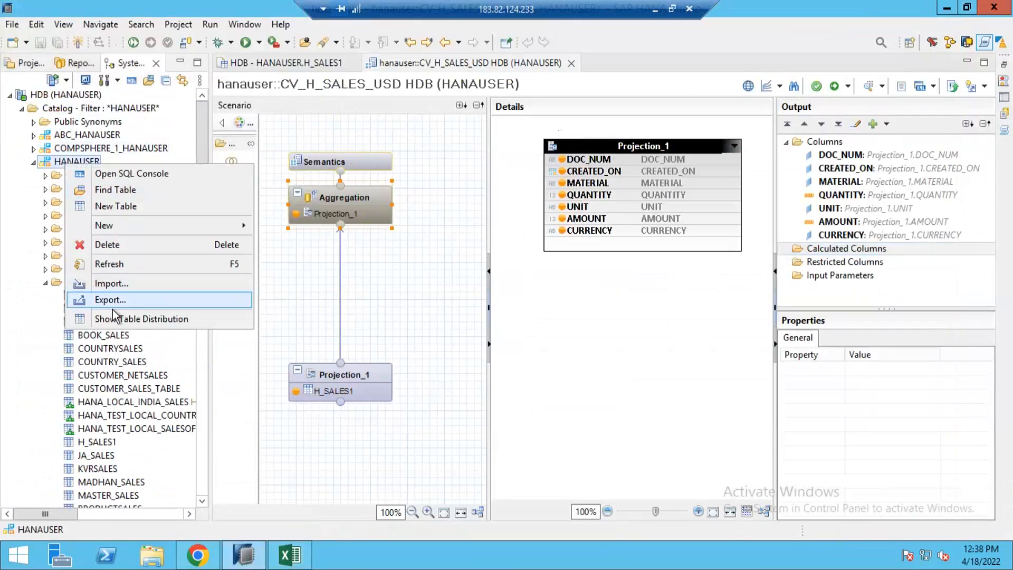
{"action": "left_click", "coordinate": [109, 264]}
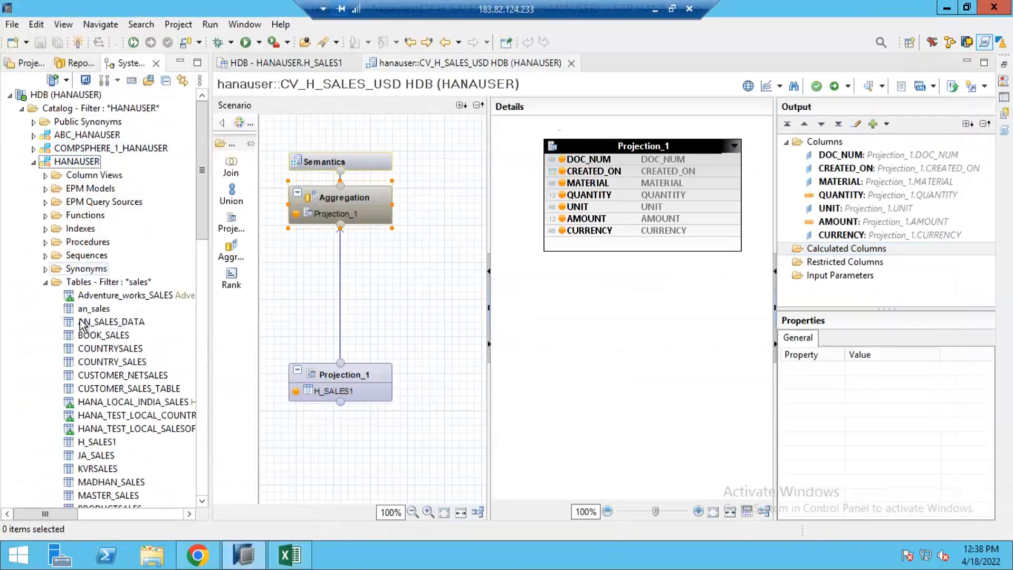
{"action": "right_click", "coordinate": [65, 110]}
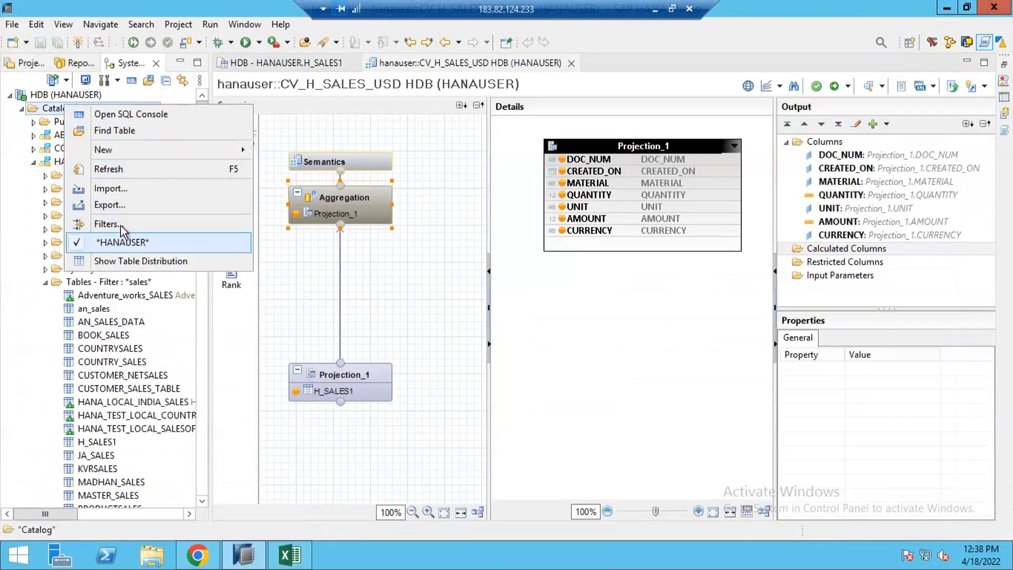
{"action": "left_click", "coordinate": [118, 242]}
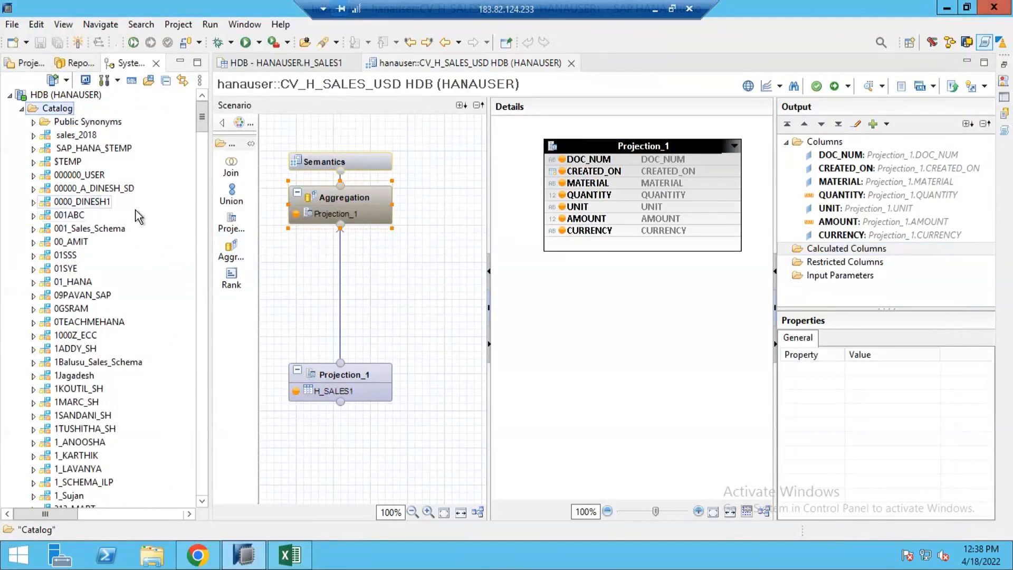
Expand the SAPABAP1 schema and its tcur-filtered Tables folder in the Catalog.
{"action": "scroll", "coordinate": [180, 249], "scroll_direction": "down", "scroll_amount": 20}
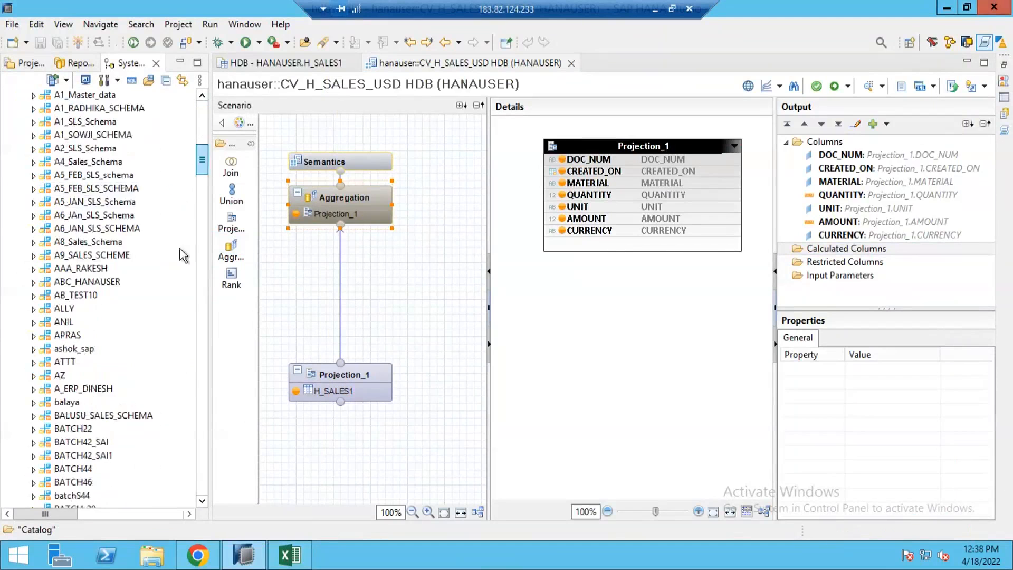
{"action": "scroll", "coordinate": [176, 355], "scroll_direction": "down", "scroll_amount": 1}
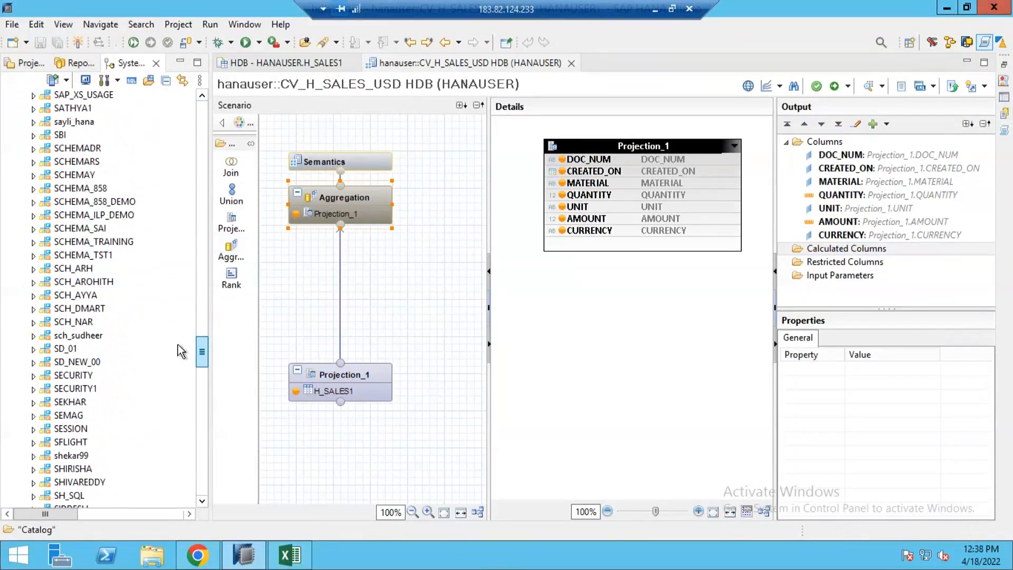
{"action": "scroll", "coordinate": [179, 340], "scroll_direction": "up", "scroll_amount": 6}
{"action": "scroll", "coordinate": [185, 335], "scroll_direction": "up", "scroll_amount": 1}
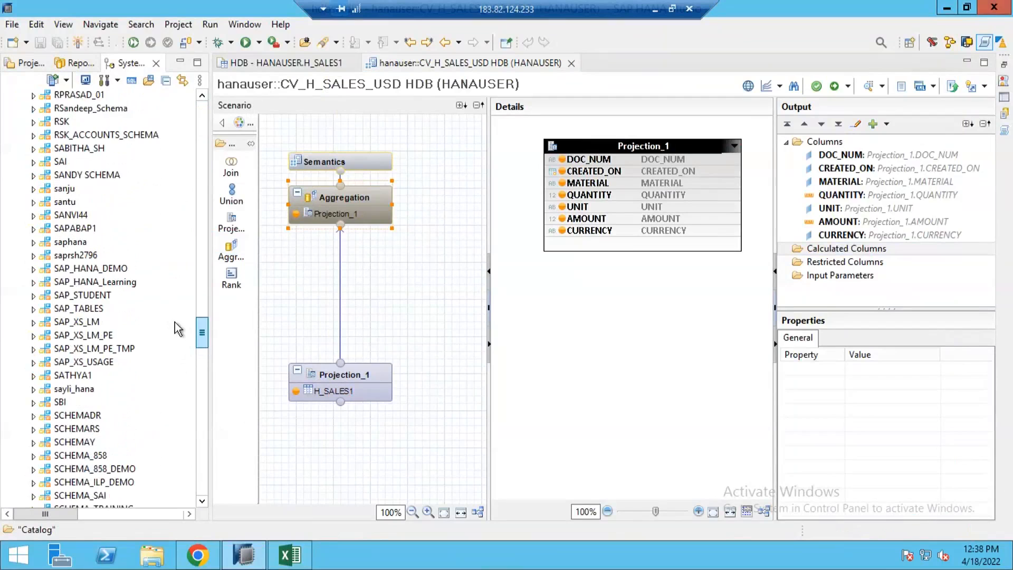
{"action": "double_click", "coordinate": [83, 229]}
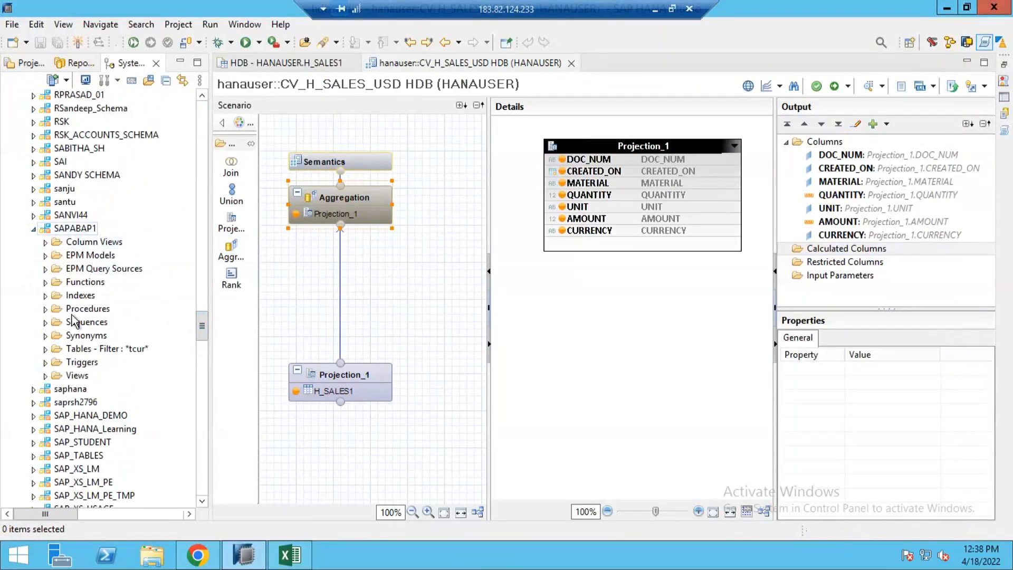
{"action": "left_click", "coordinate": [46, 348]}
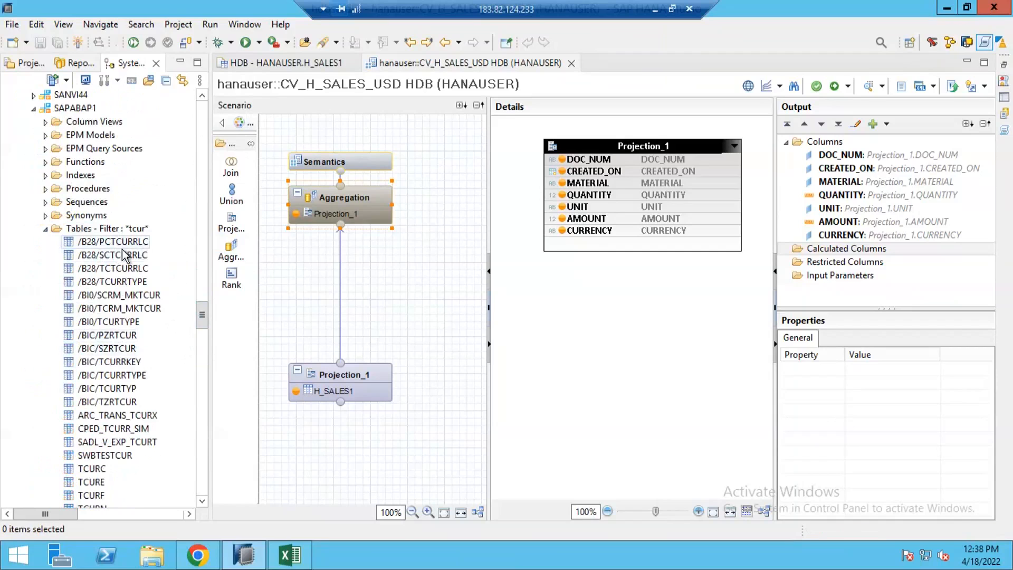
Open the content of the TCURF table from the SAPABAP1 schema.
{"action": "scroll", "coordinate": [106, 269], "scroll_direction": "down", "scroll_amount": 5}
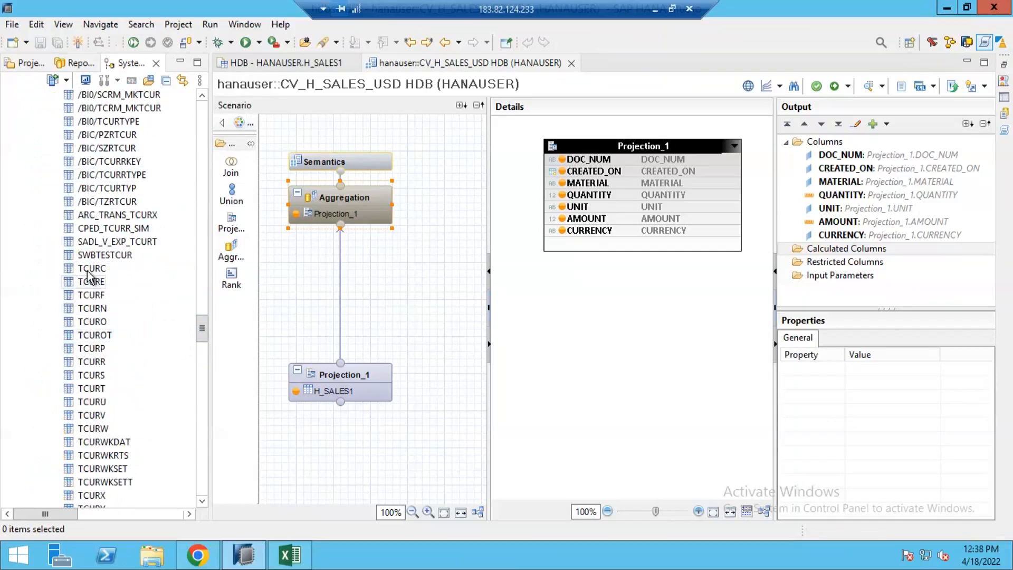
{"action": "left_click", "coordinate": [90, 283]}
{"action": "left_click", "coordinate": [92, 310]}
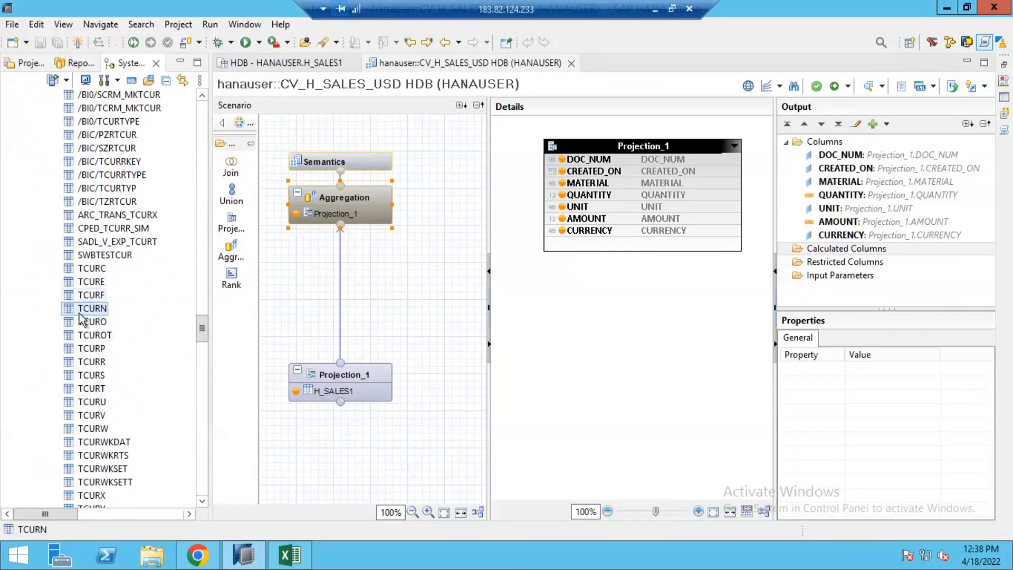
{"action": "right_click", "coordinate": [87, 296]}
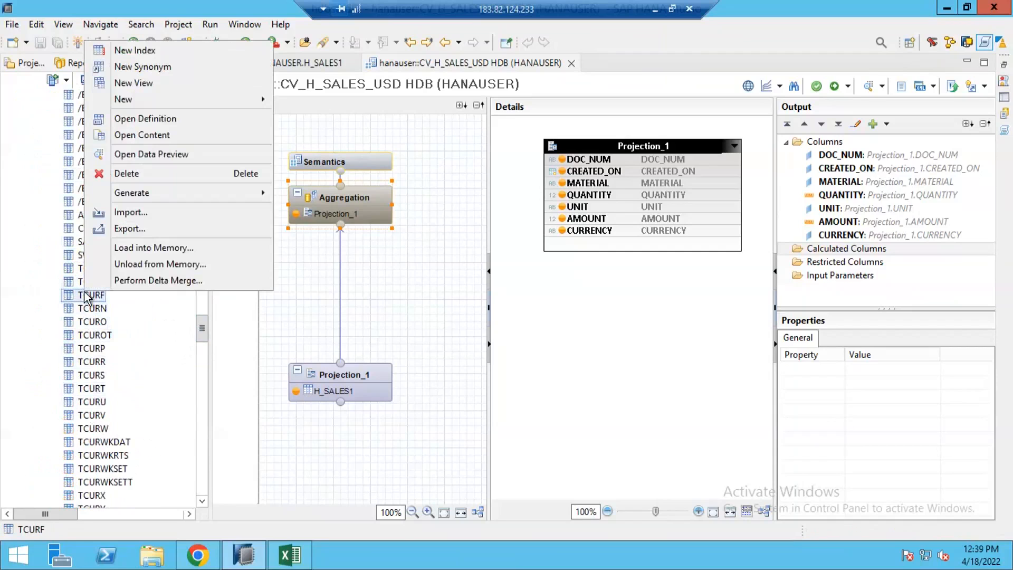
{"action": "left_click", "coordinate": [142, 135]}
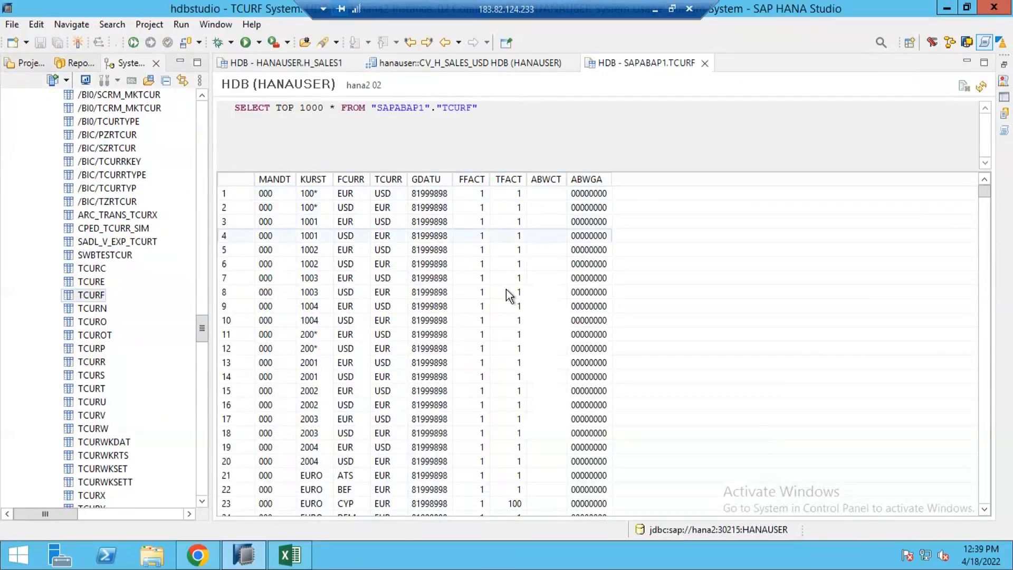
Scroll through the TCURF exchange rate factor rows.
{"action": "scroll", "coordinate": [496, 348], "scroll_direction": "down", "scroll_amount": 9}
{"action": "scroll", "coordinate": [495, 369], "scroll_direction": "down", "scroll_amount": 20}
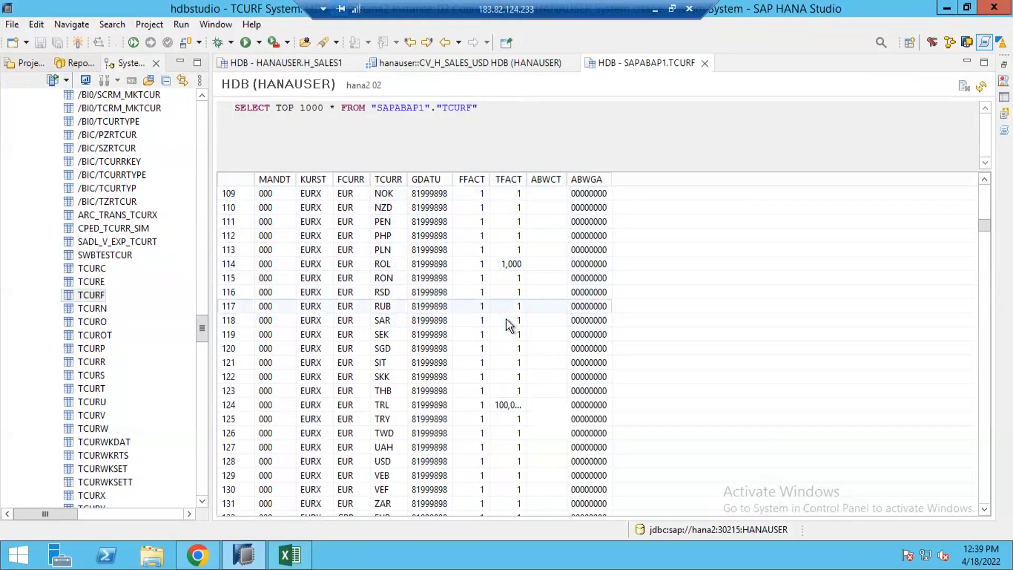
{"action": "scroll", "coordinate": [507, 316], "scroll_direction": "down", "scroll_amount": 10}
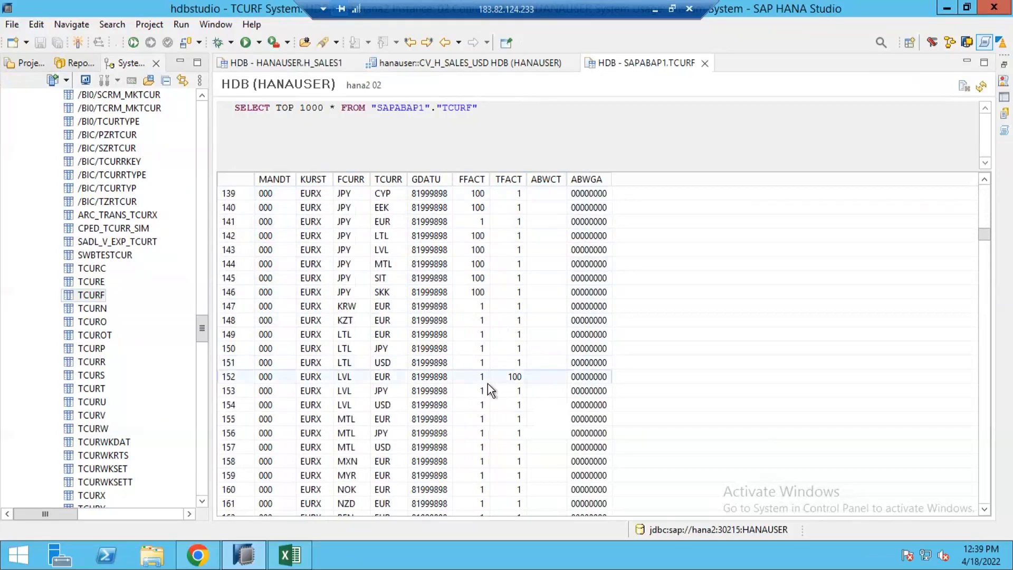
Return to the CV_H_SALES_USD view and create a new calculated column named AMOUNT_USD with the same label.
{"action": "left_click", "coordinate": [288, 62]}
{"action": "left_click", "coordinate": [406, 61]}
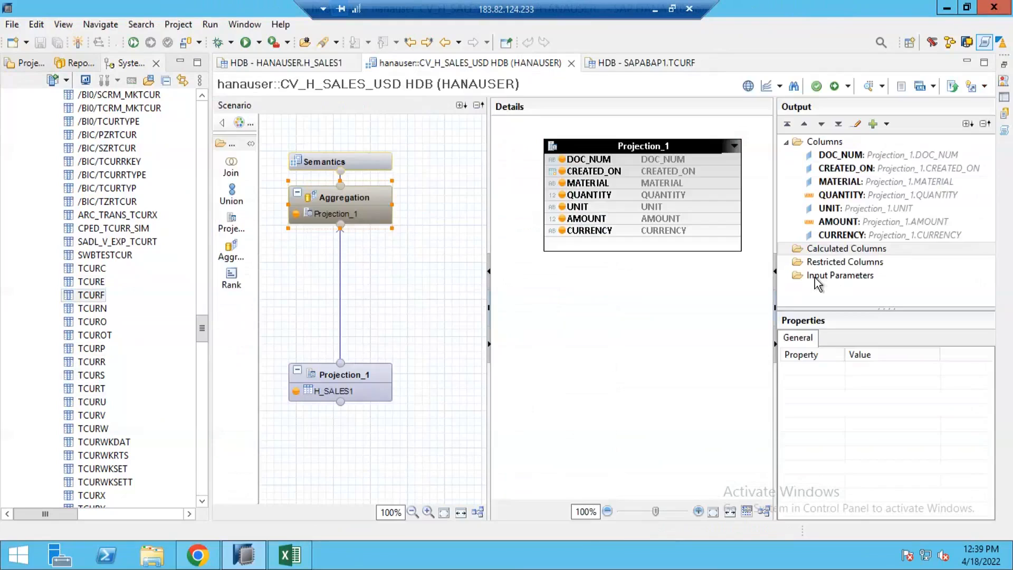
{"action": "right_click", "coordinate": [856, 251]}
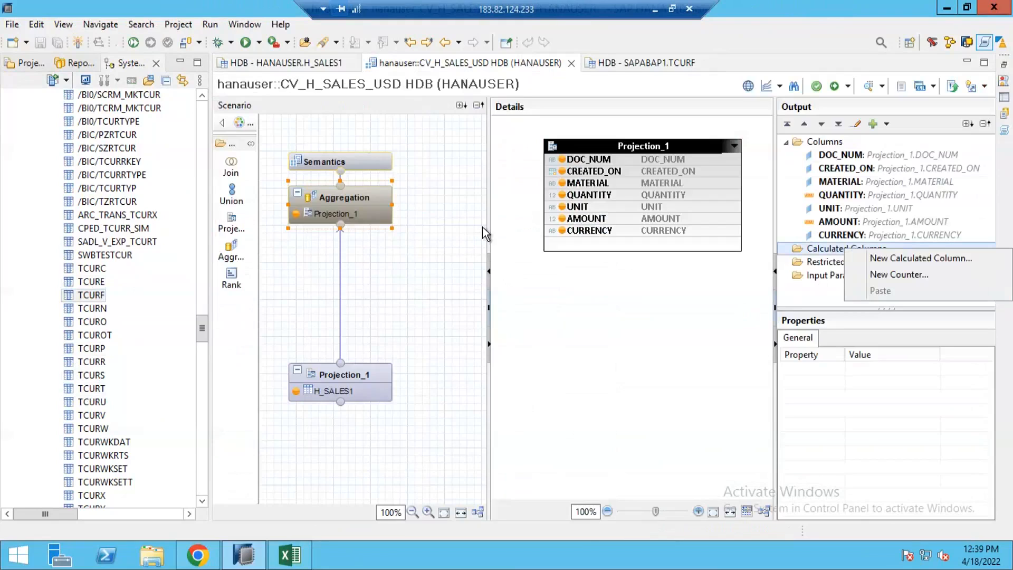
{"action": "left_click", "coordinate": [857, 259]}
{"action": "type", "text": "AMOUNT_USD"}
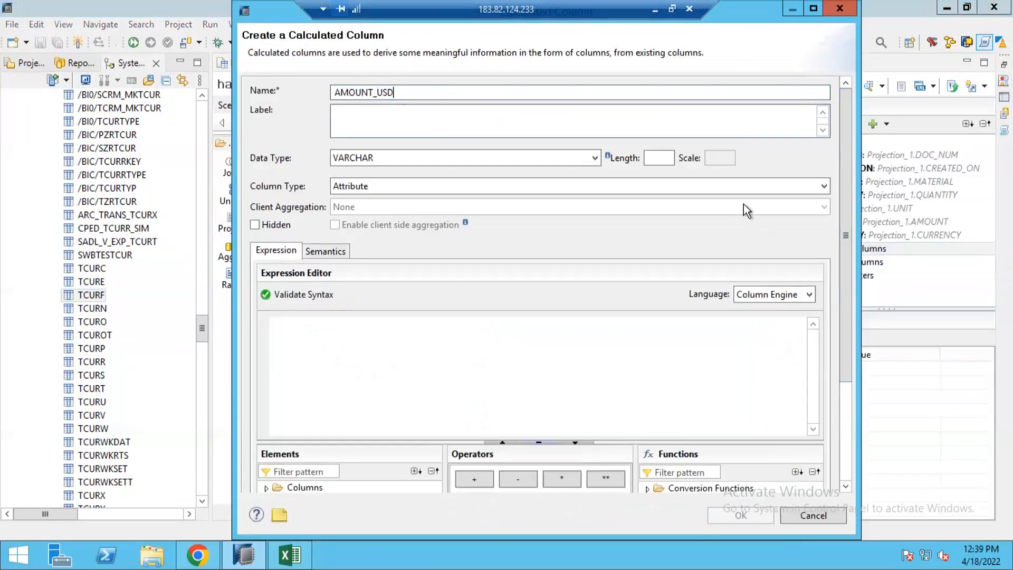
{"action": "key", "text": "Tab"}
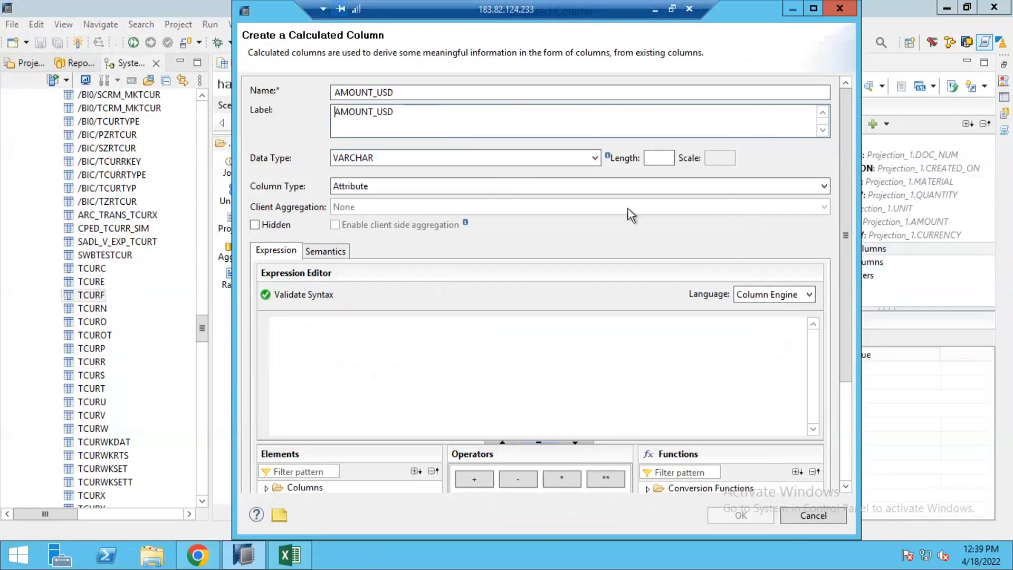
Set the column's data type to DECIMAL with length 17 and scale 2, and its column type to Measure.
{"action": "left_click", "coordinate": [539, 157]}
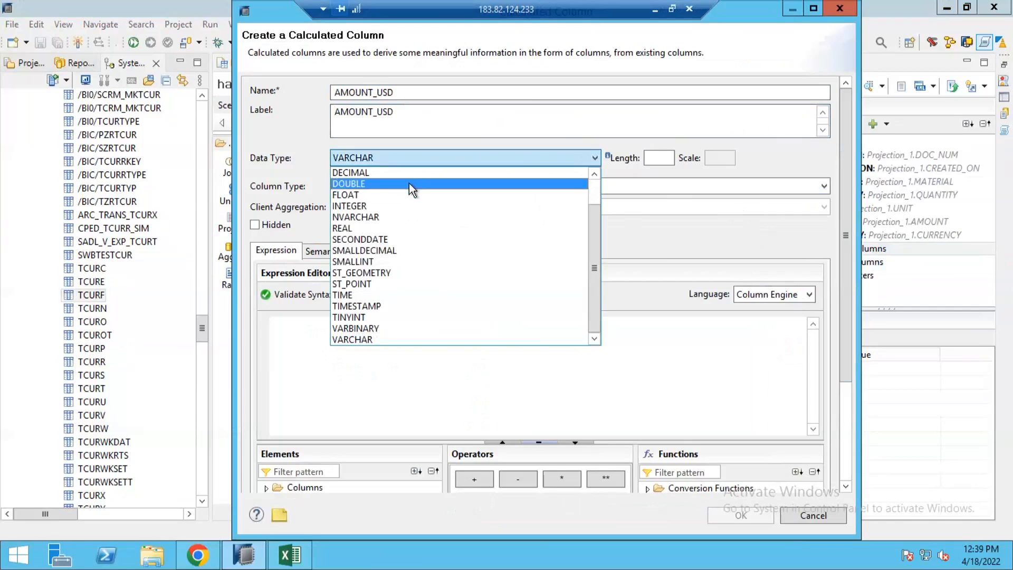
{"action": "left_click", "coordinate": [410, 173]}
{"action": "left_click", "coordinate": [658, 158]}
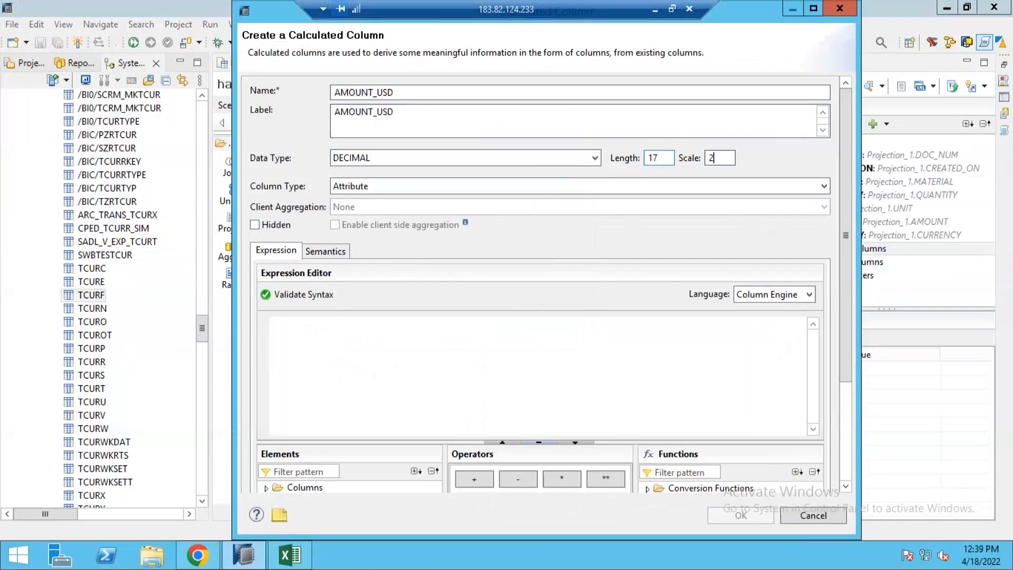
{"action": "left_click", "coordinate": [501, 190]}
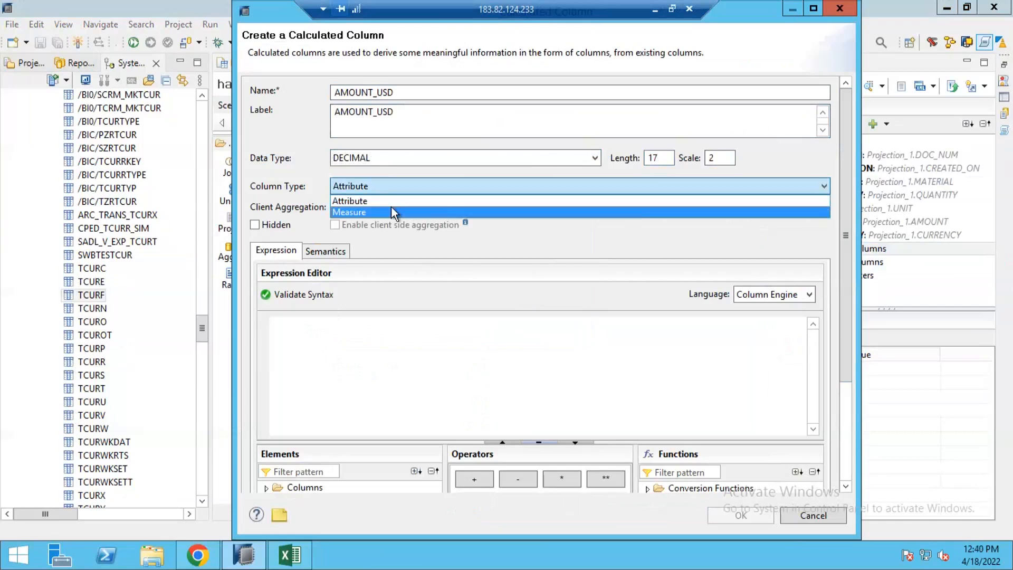
{"action": "left_click", "coordinate": [390, 207]}
Add the AMOUNT column to the expression of the calculated column.
{"action": "left_click", "coordinate": [292, 342]}
{"action": "left_click", "coordinate": [266, 488]}
{"action": "left_click_drag", "start_coordinate": [367, 443], "coordinate": [368, 370]}
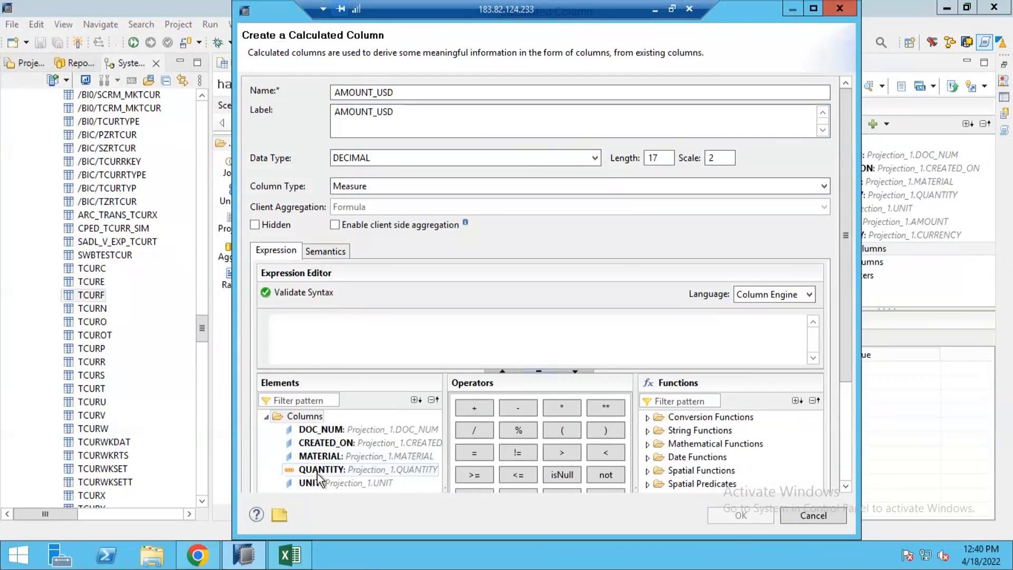
{"action": "scroll", "coordinate": [319, 477], "scroll_direction": "down", "scroll_amount": 1}
{"action": "left_click_drag", "start_coordinate": [320, 464], "coordinate": [321, 325]}
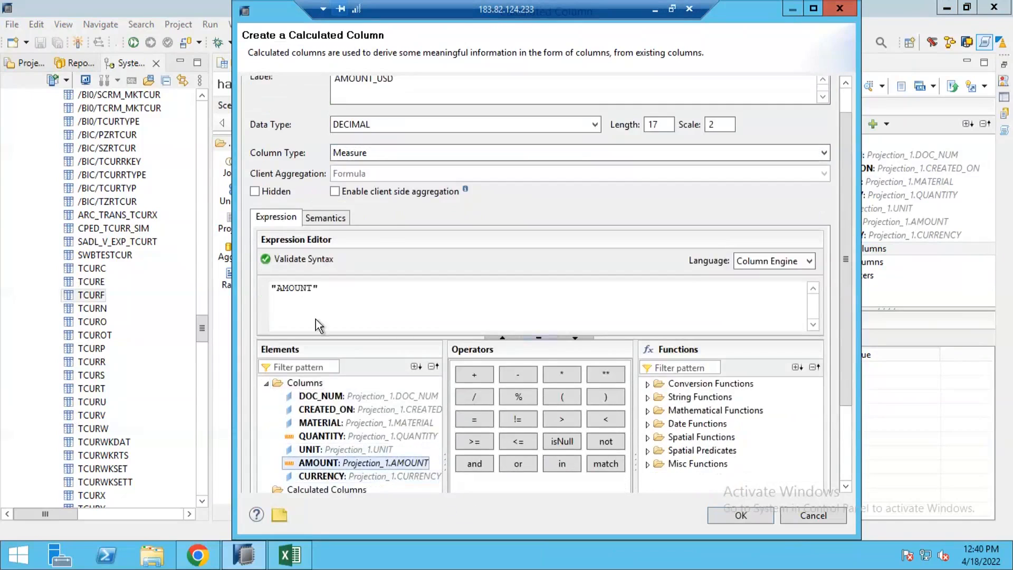
Set the semantic type to Amount with Currency Code and enable currency conversion.
{"action": "left_click", "coordinate": [335, 221]}
{"action": "left_click", "coordinate": [359, 240]}
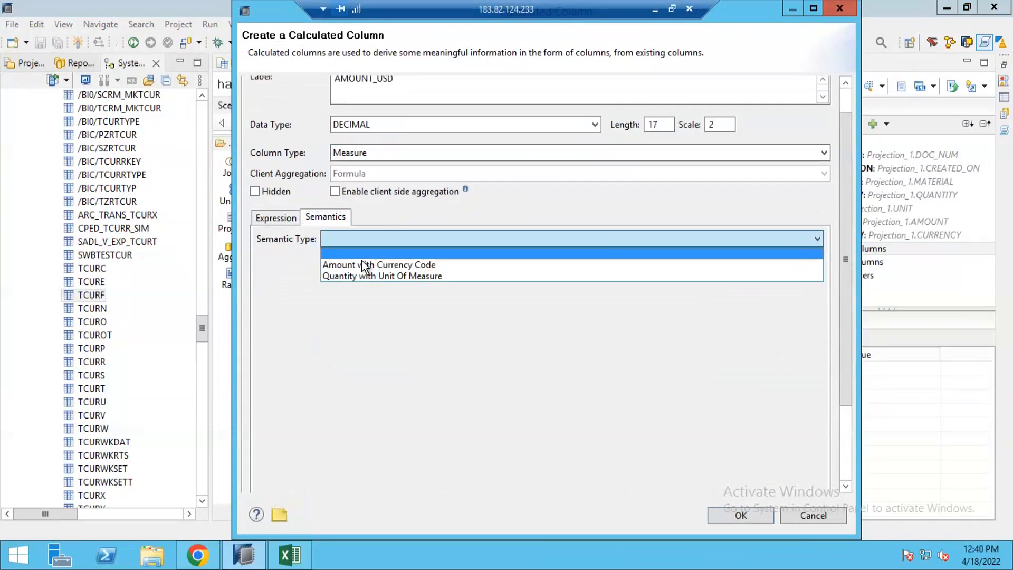
{"action": "left_click", "coordinate": [337, 262]}
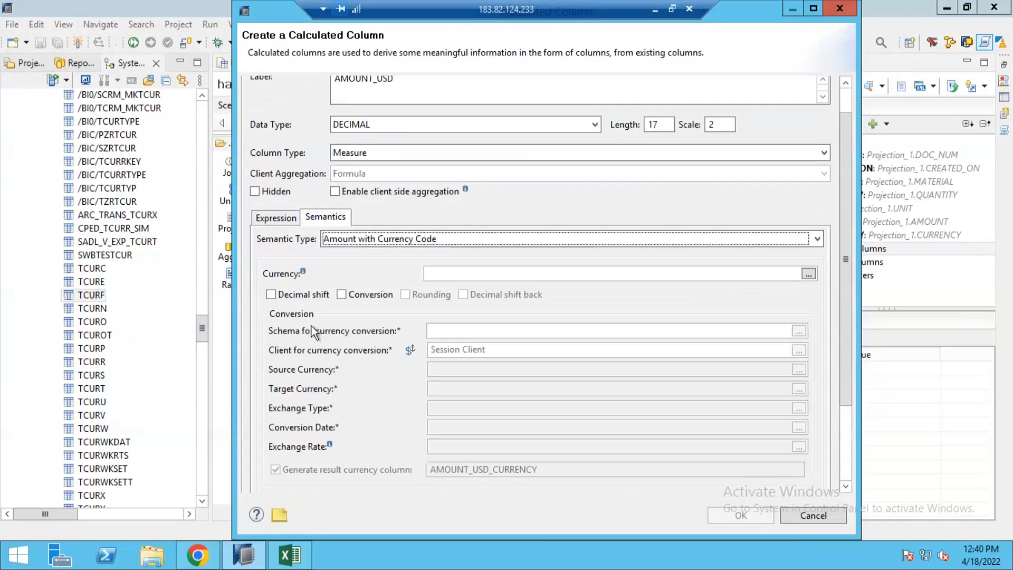
{"action": "left_click", "coordinate": [354, 294]}
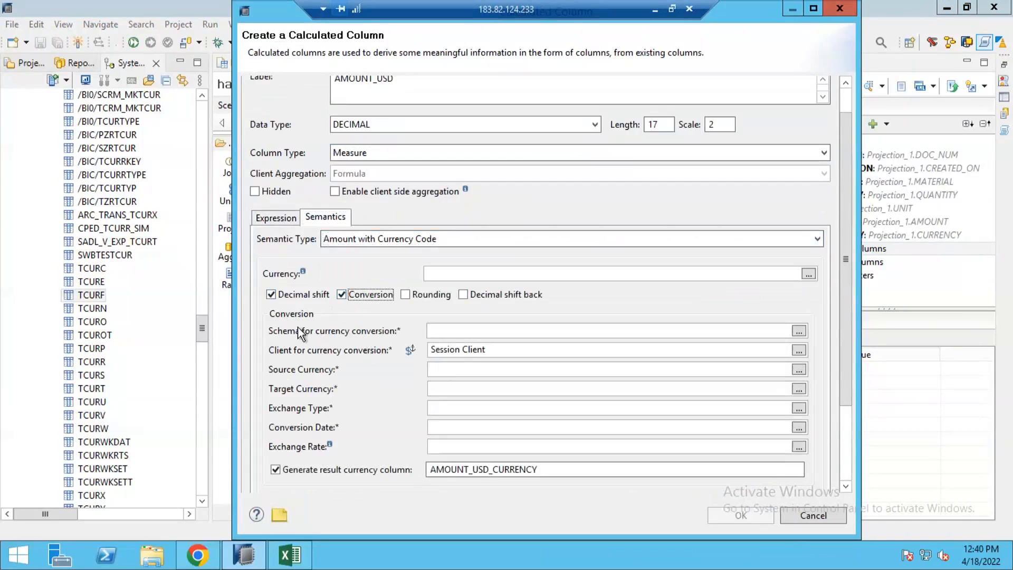
Choose SAPABAP1 as the schema for currency conversion.
{"action": "left_click", "coordinate": [798, 330]}
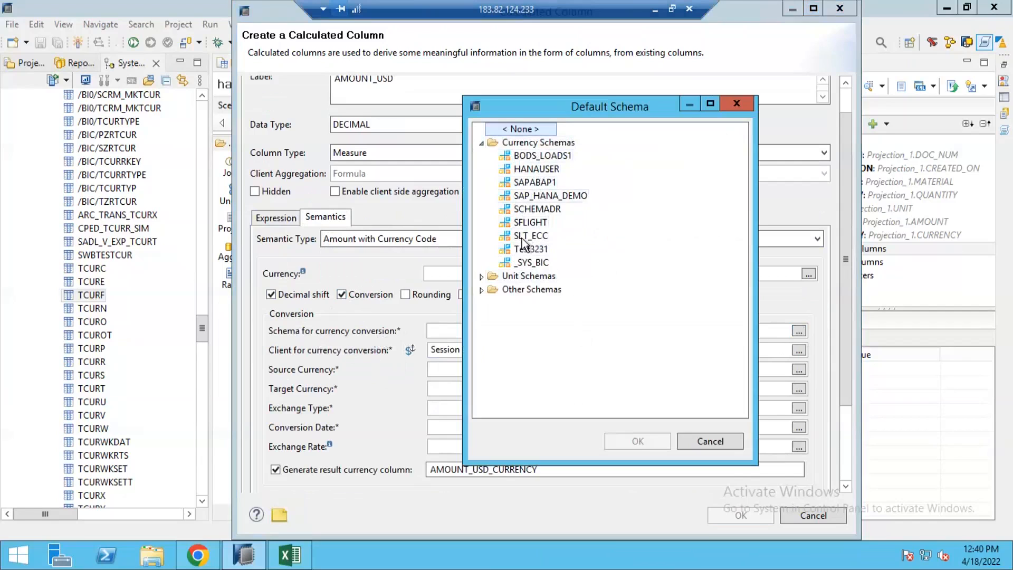
{"action": "left_click", "coordinate": [526, 170]}
{"action": "left_click", "coordinate": [523, 182]}
{"action": "double_click", "coordinate": [533, 184]}
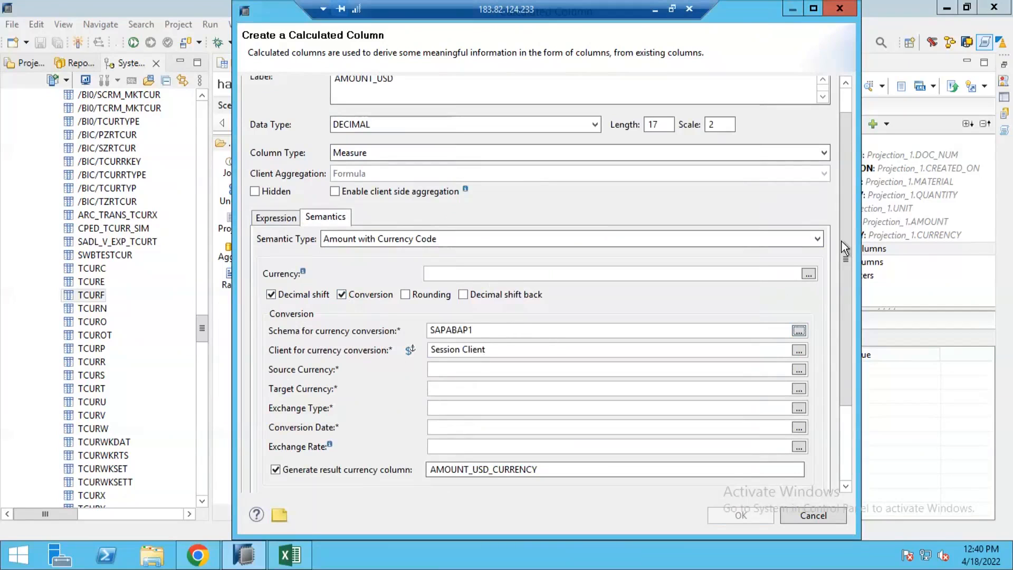
{"action": "scroll", "coordinate": [853, 303], "scroll_direction": "down", "scroll_amount": 3}
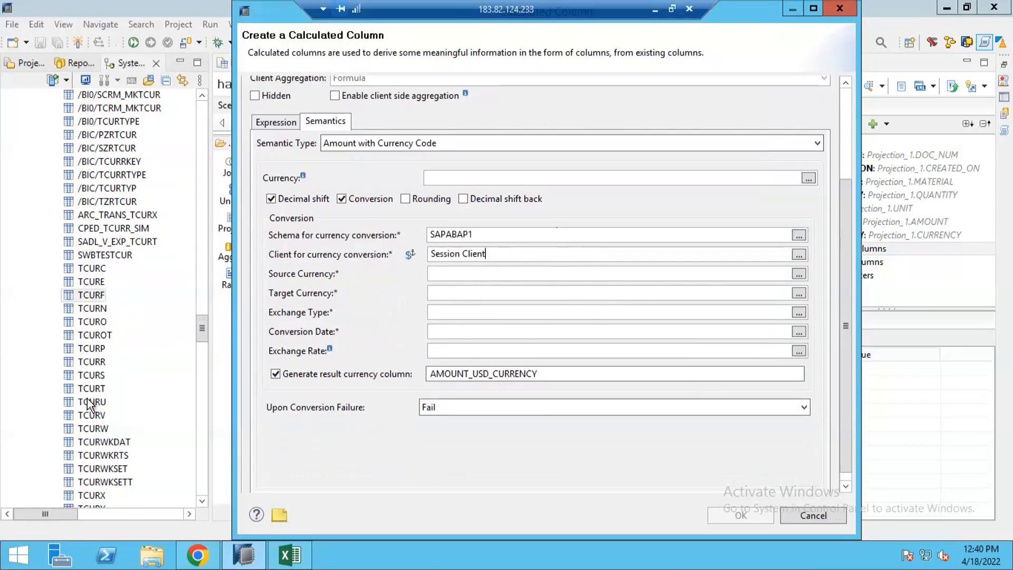
Set the client for currency conversion to fixed client 000 instead of the session client.
{"action": "left_click_drag", "start_coordinate": [487, 254], "coordinate": [416, 266]}
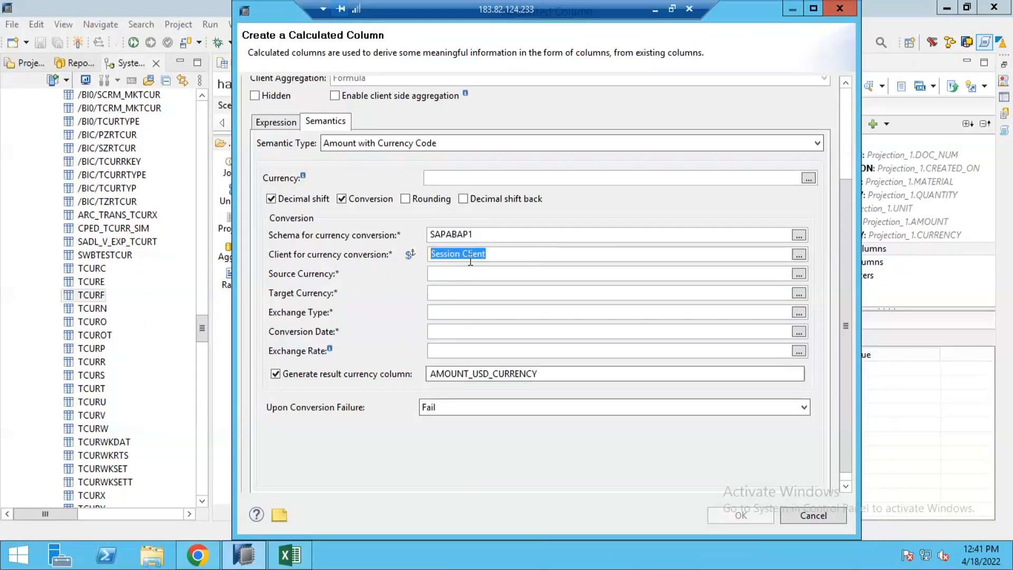
{"action": "left_click", "coordinate": [799, 254]}
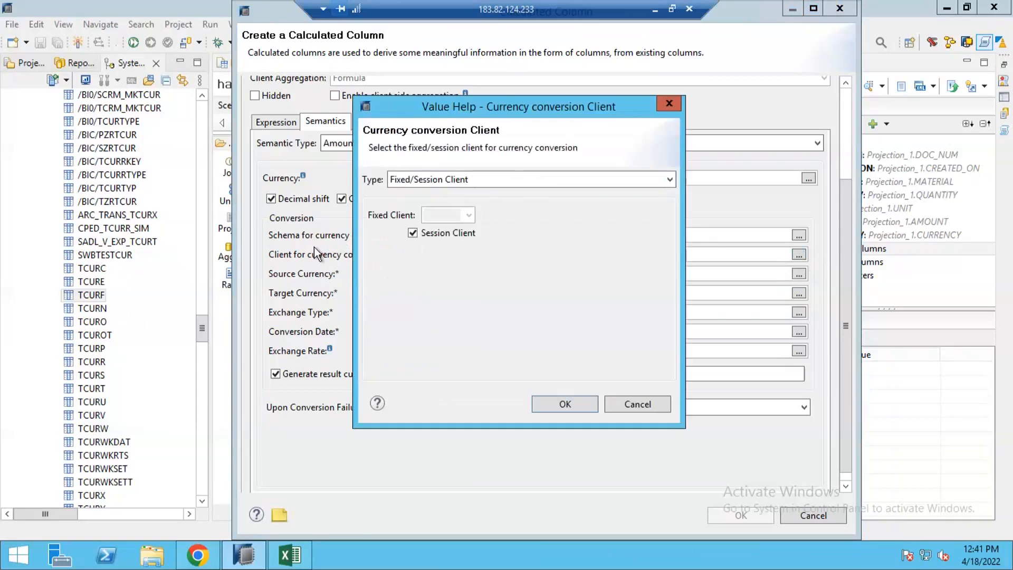
{"action": "left_click", "coordinate": [438, 181]}
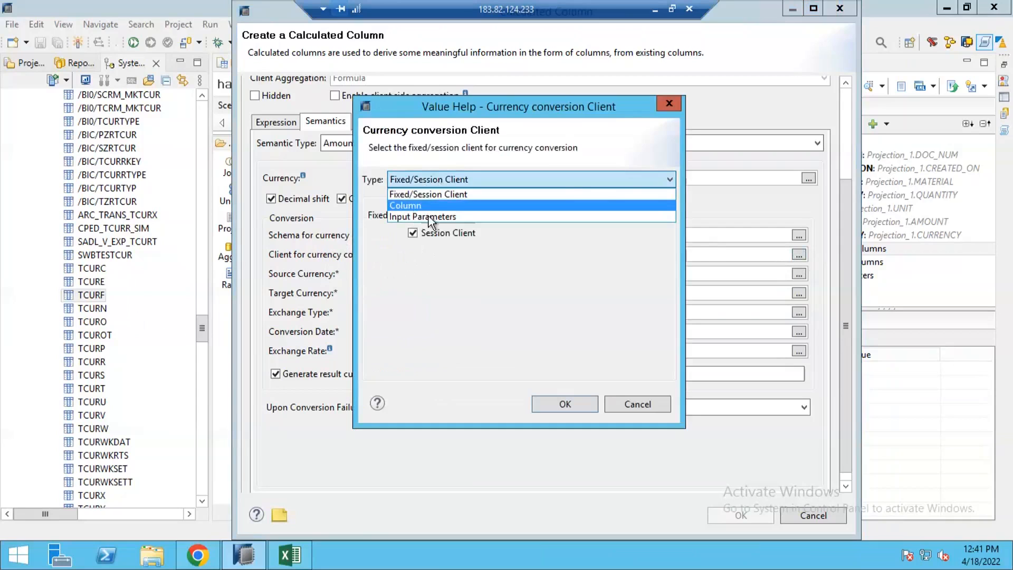
{"action": "left_click", "coordinate": [414, 195]}
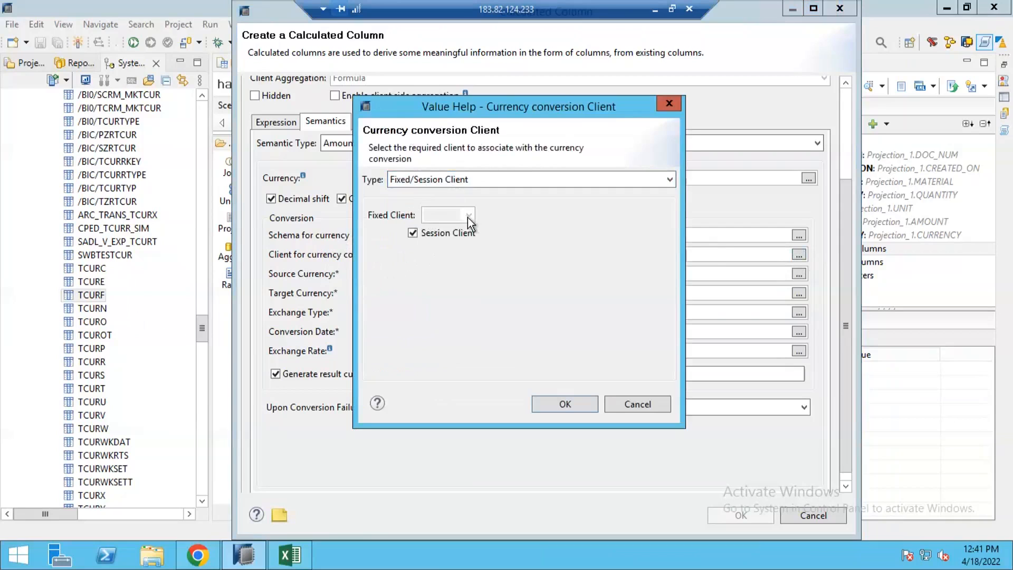
{"action": "left_click", "coordinate": [414, 233]}
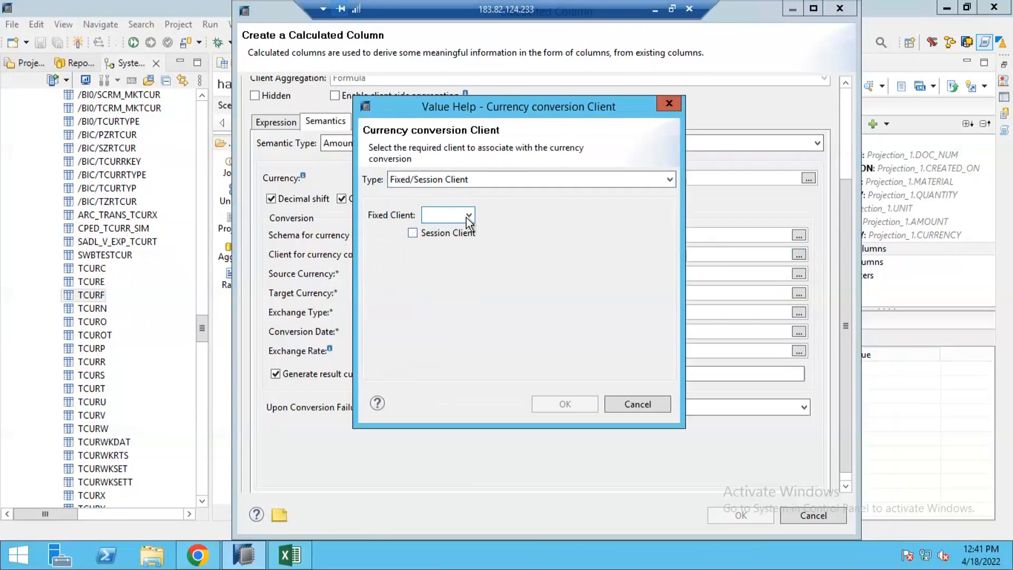
{"action": "left_click", "coordinate": [467, 216]}
{"action": "left_click", "coordinate": [434, 213]}
{"action": "type", "text": "000"}
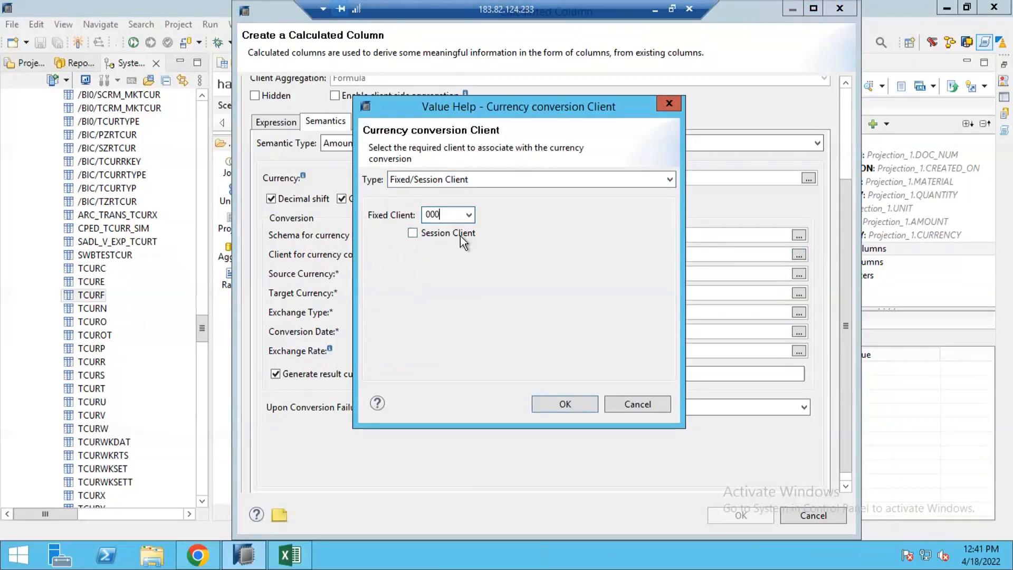
{"action": "left_click", "coordinate": [558, 407]}
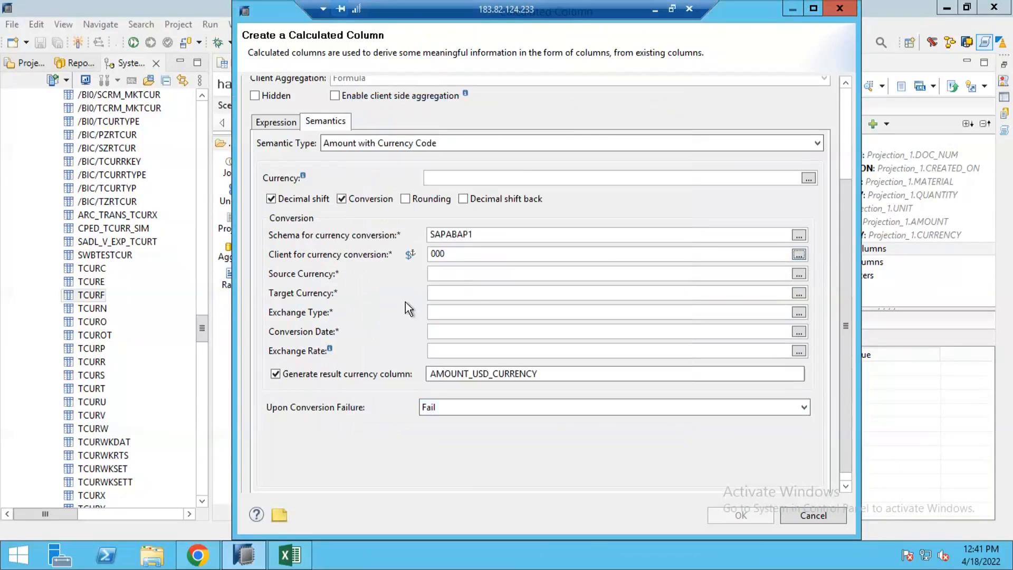
Switch to Excel and note MANDT in cell K18 of the currency conversion sheet.
{"action": "key", "text": "alt+Tab"}
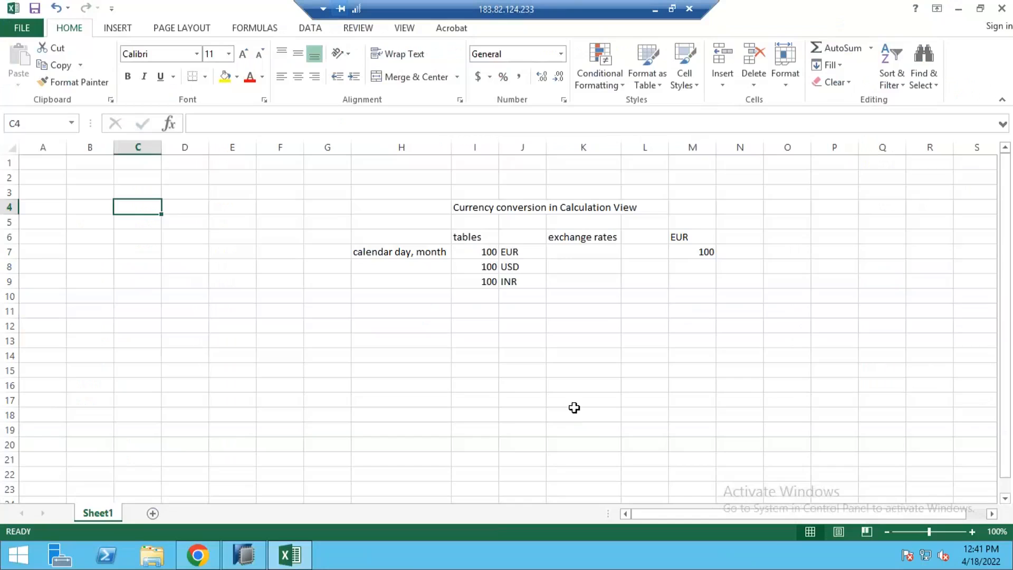
{"action": "left_click", "coordinate": [575, 413]}
{"action": "type", "text": "MANDT"}
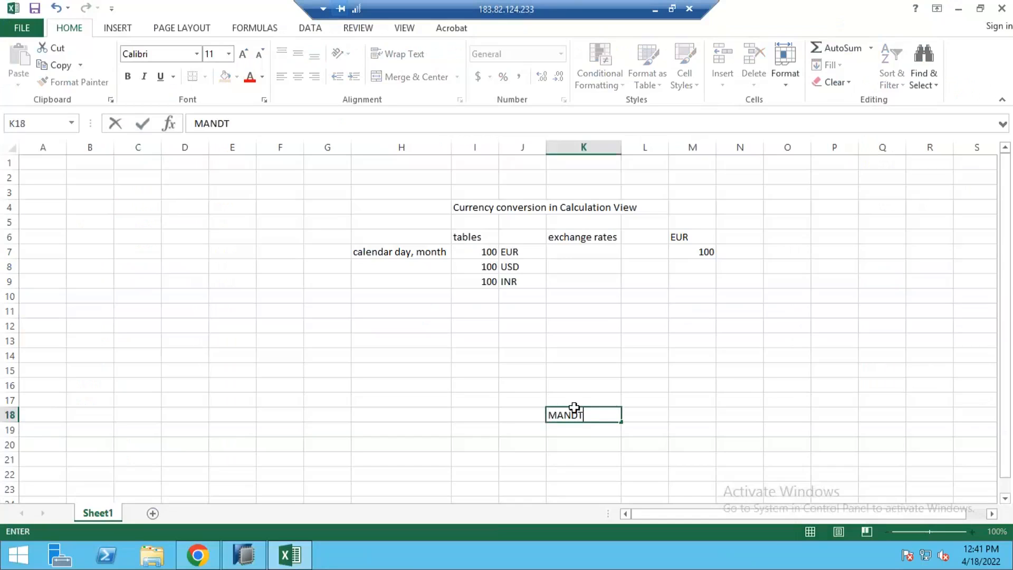
{"action": "key", "text": "Return"}
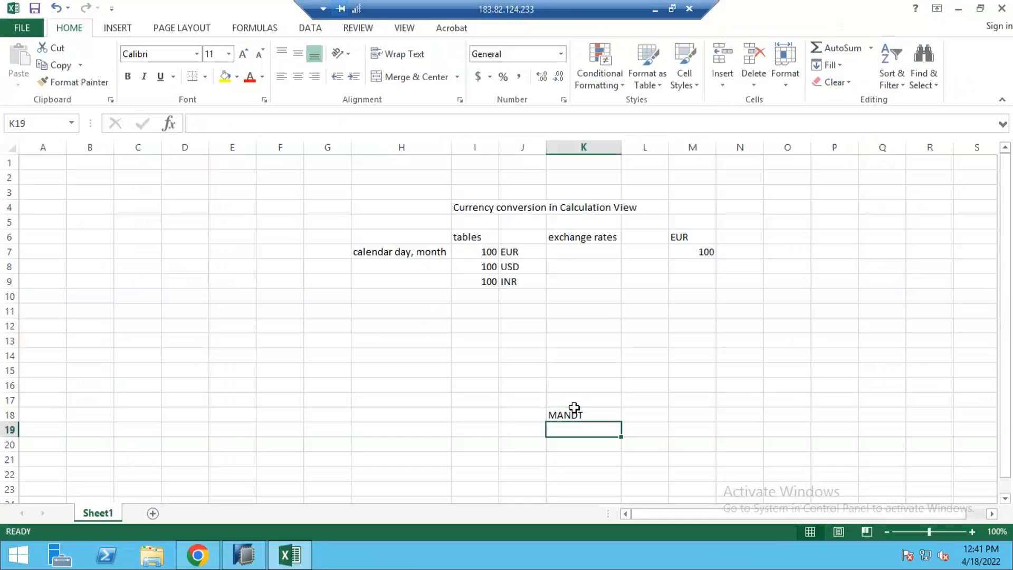
{"action": "left_click", "coordinate": [573, 409]}
{"action": "left_click_drag", "start_coordinate": [571, 398], "coordinate": [558, 437]}
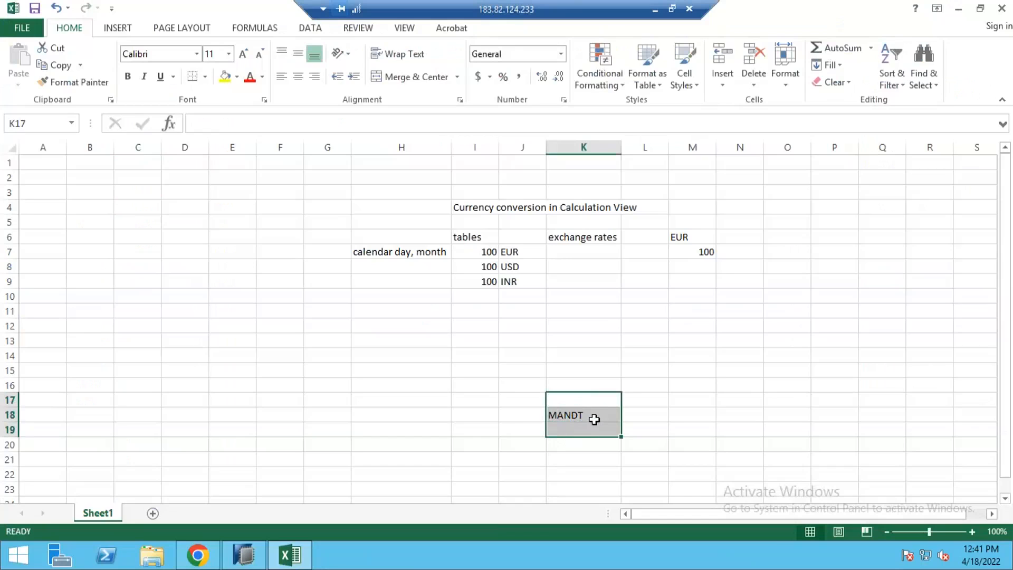
{"action": "left_click", "coordinate": [593, 419]}
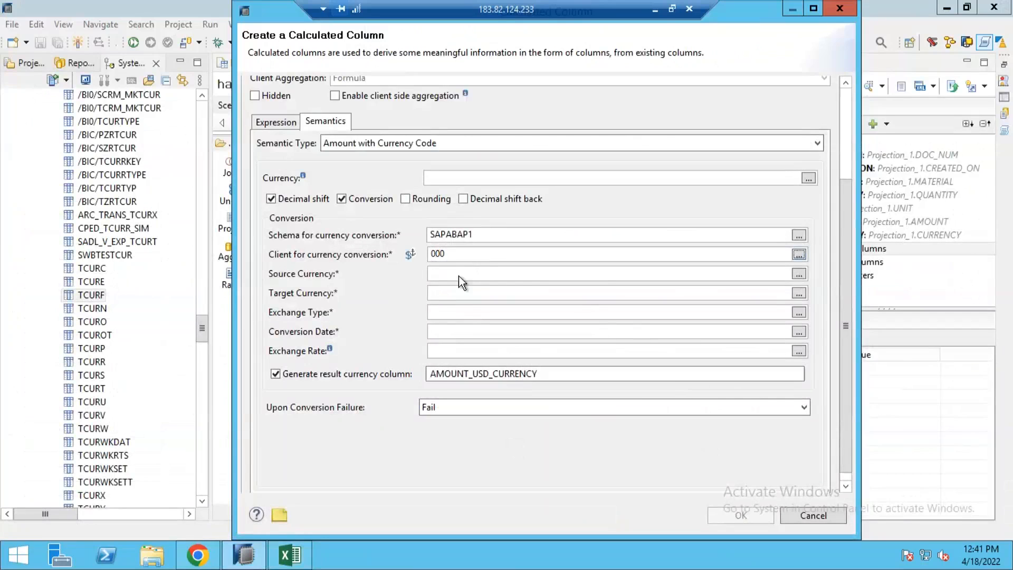
Set the source currency of the conversion to the CURRENCY column.
{"action": "left_click", "coordinate": [473, 252]}
{"action": "left_click", "coordinate": [484, 232]}
{"action": "left_click", "coordinate": [459, 274]}
{"action": "left_click", "coordinate": [798, 274]}
{"action": "left_click", "coordinate": [381, 169]}
{"action": "left_click", "coordinate": [359, 195]}
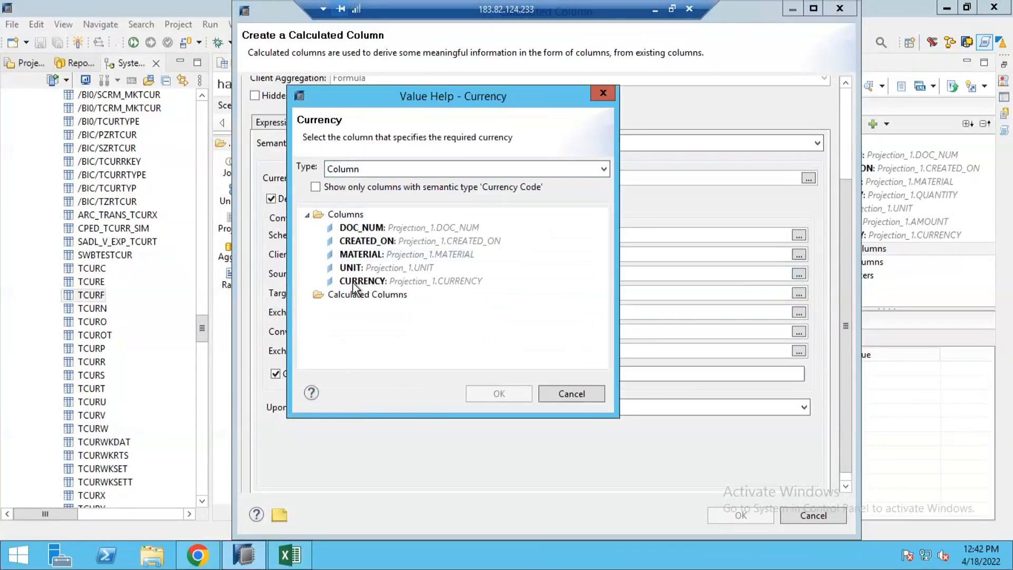
{"action": "left_click", "coordinate": [386, 280]}
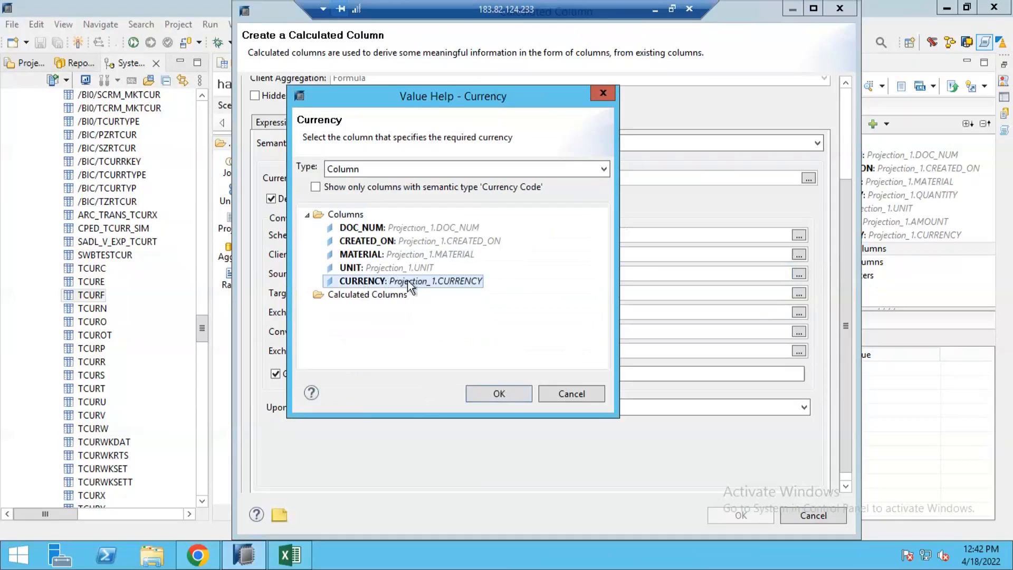
{"action": "double_click", "coordinate": [380, 284]}
{"action": "double_click", "coordinate": [434, 274]}
Set the target currency to the fixed value USD.
{"action": "left_click", "coordinate": [459, 293]}
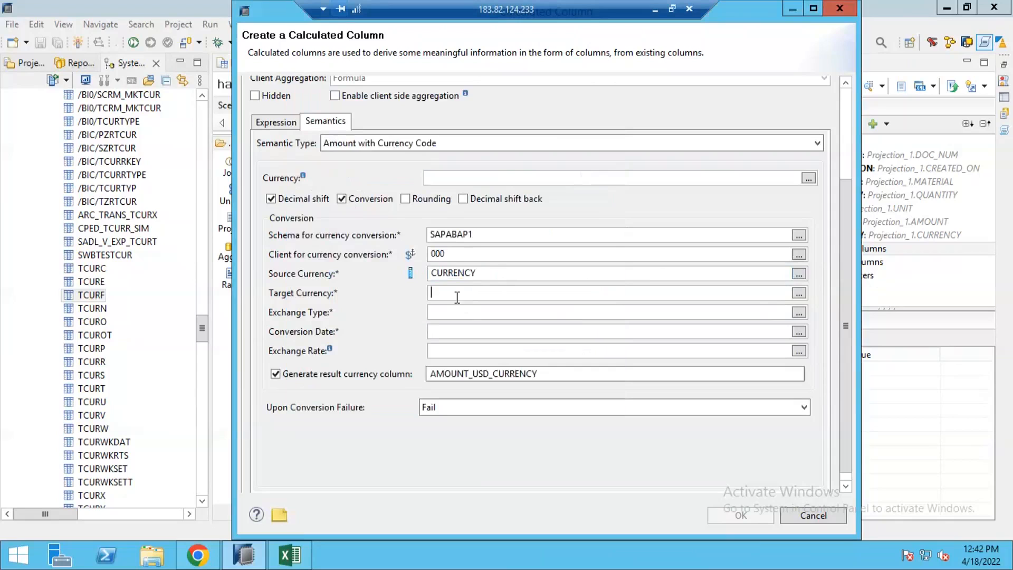
{"action": "left_click", "coordinate": [799, 294]}
{"action": "left_click", "coordinate": [328, 290]}
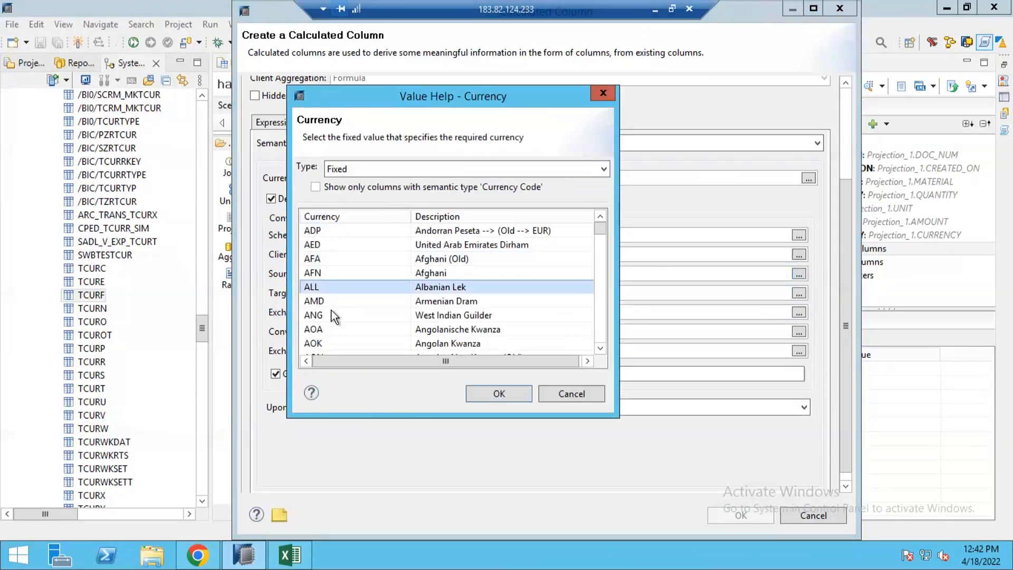
{"action": "scroll", "coordinate": [332, 312], "scroll_direction": "down", "scroll_amount": 7}
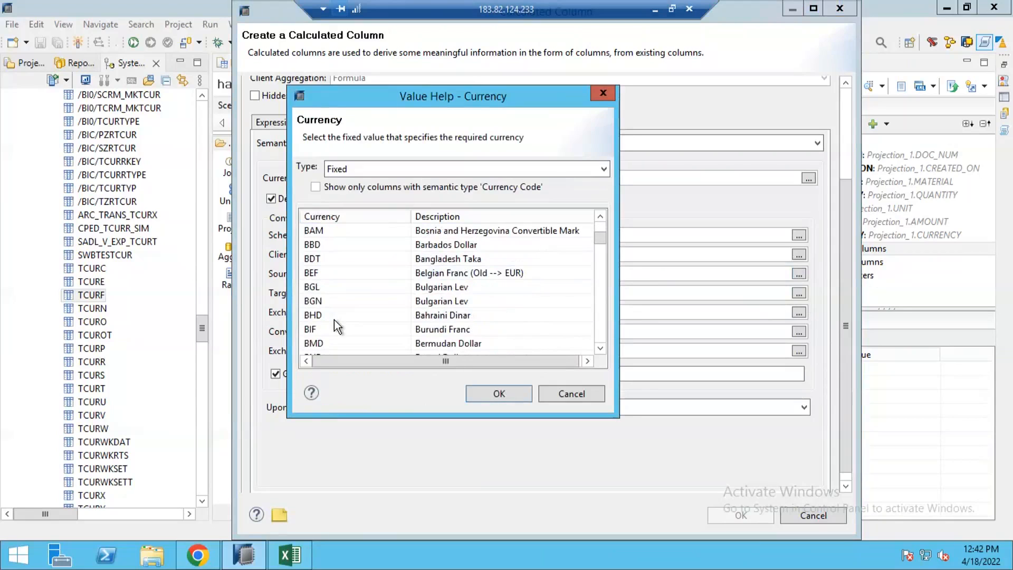
{"action": "scroll", "coordinate": [334, 319], "scroll_direction": "down", "scroll_amount": 16}
{"action": "scroll", "coordinate": [334, 319], "scroll_direction": "down", "scroll_amount": 14}
{"action": "scroll", "coordinate": [334, 325], "scroll_direction": "down", "scroll_amount": 15}
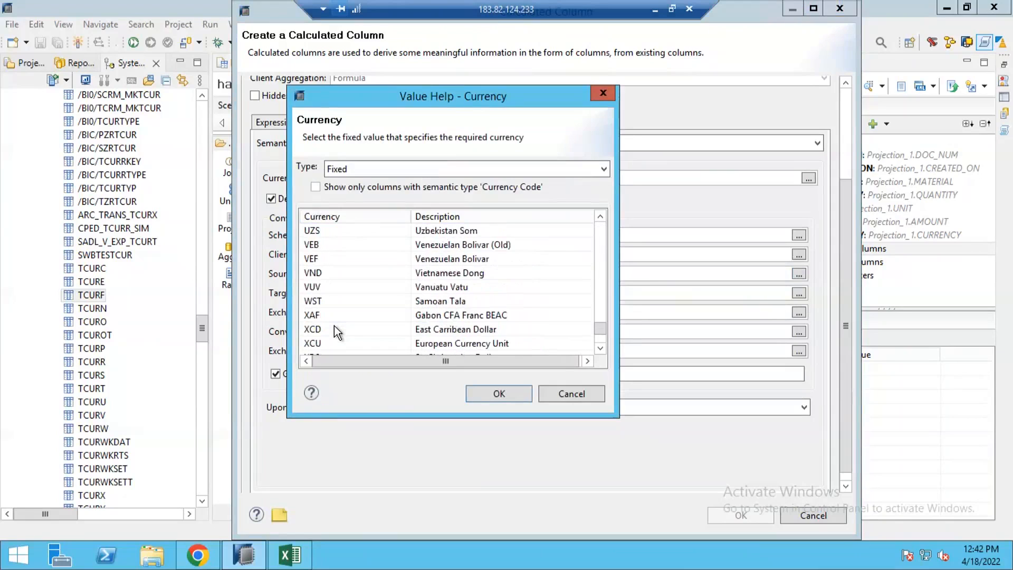
{"action": "scroll", "coordinate": [333, 324], "scroll_direction": "up", "scroll_amount": 1}
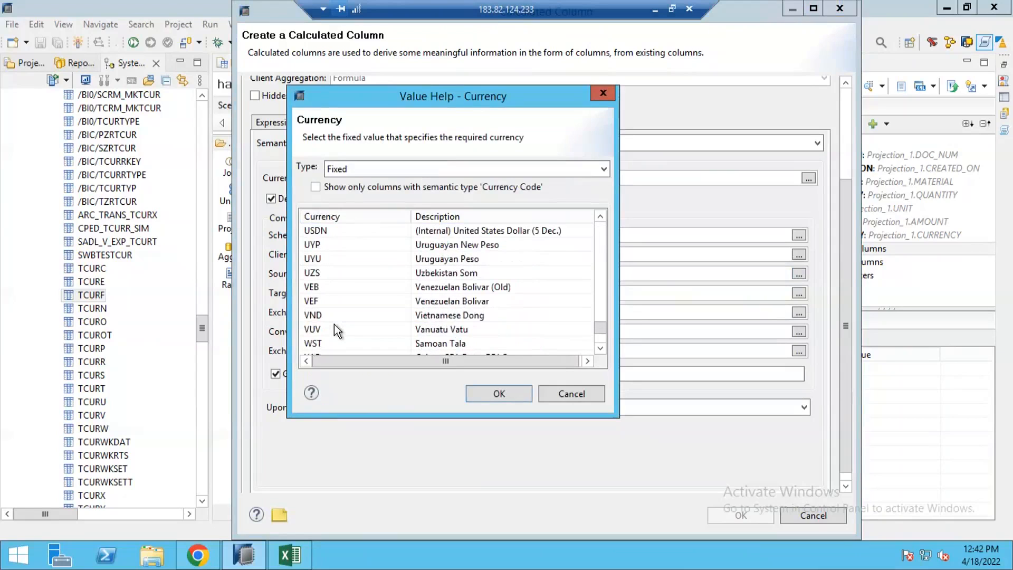
{"action": "scroll", "coordinate": [326, 275], "scroll_direction": "up", "scroll_amount": 1}
{"action": "left_click", "coordinate": [328, 258]}
{"action": "double_click", "coordinate": [328, 258]}
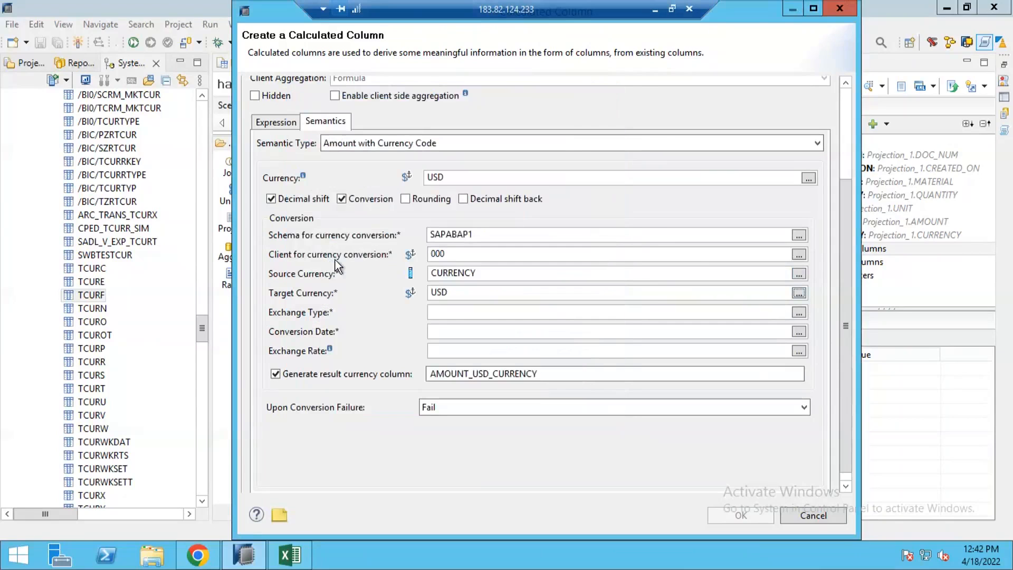
Set the exchange type to 0011, Current exchange rate.
{"action": "left_click", "coordinate": [471, 315]}
{"action": "left_click", "coordinate": [800, 313]}
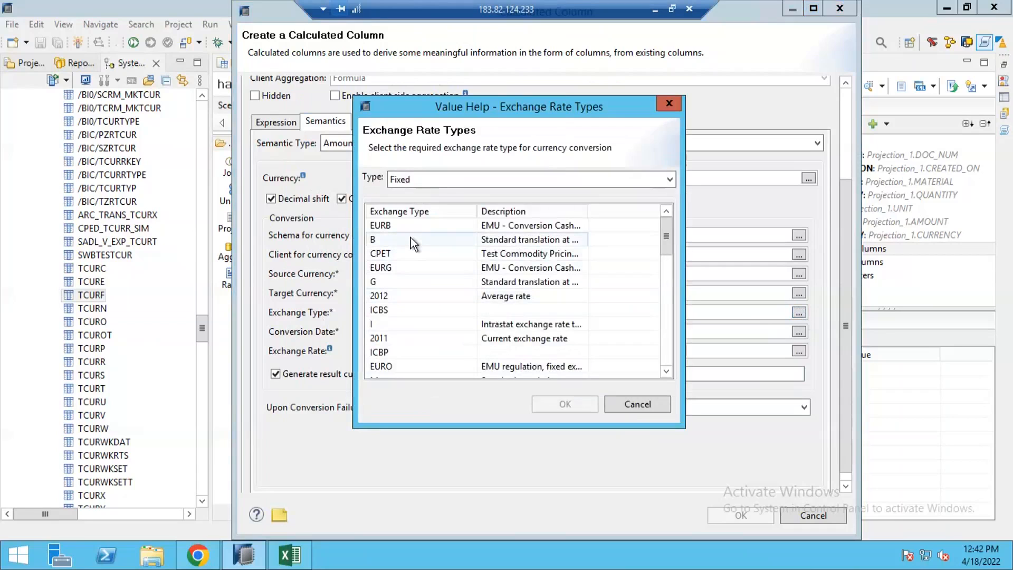
{"action": "left_click", "coordinate": [418, 254]}
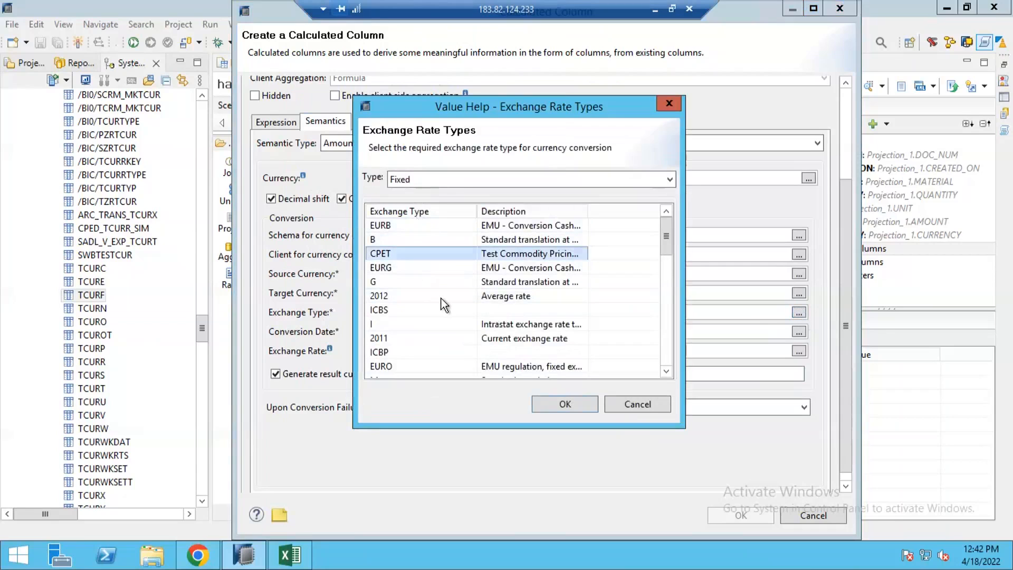
{"action": "scroll", "coordinate": [466, 302], "scroll_direction": "down", "scroll_amount": 5}
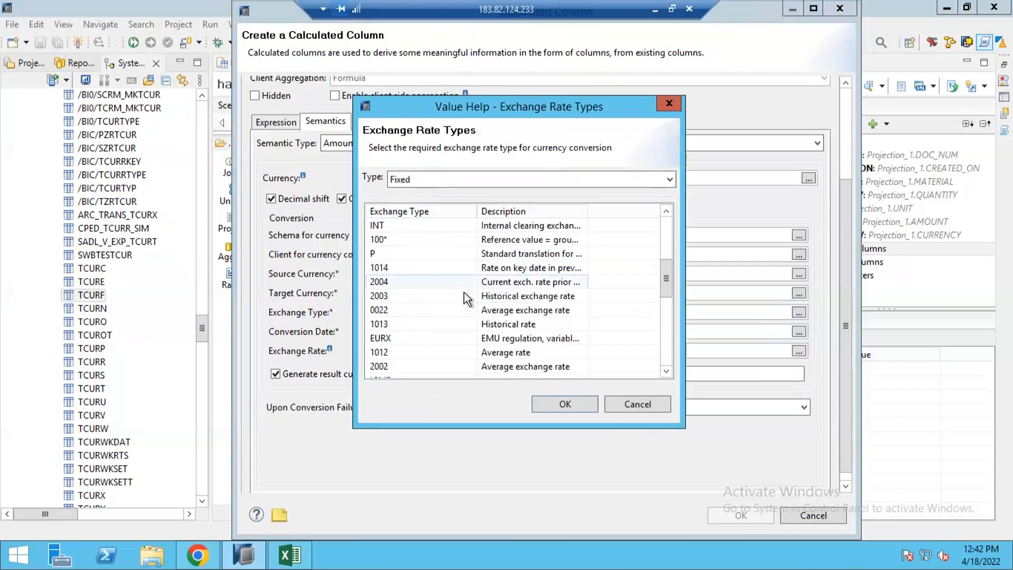
{"action": "scroll", "coordinate": [464, 295], "scroll_direction": "down", "scroll_amount": 5}
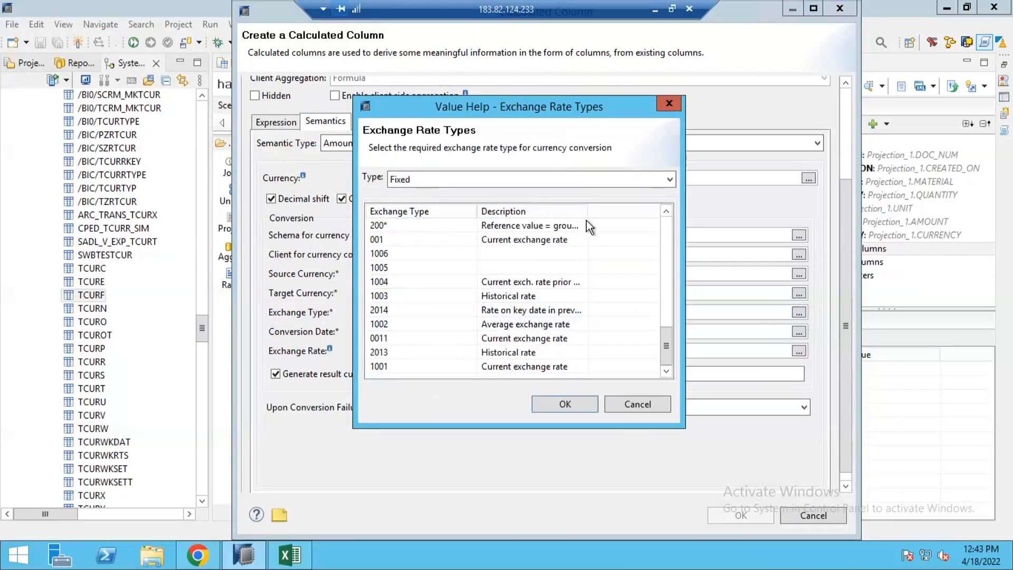
{"action": "left_click_drag", "start_coordinate": [596, 212], "coordinate": [630, 212]}
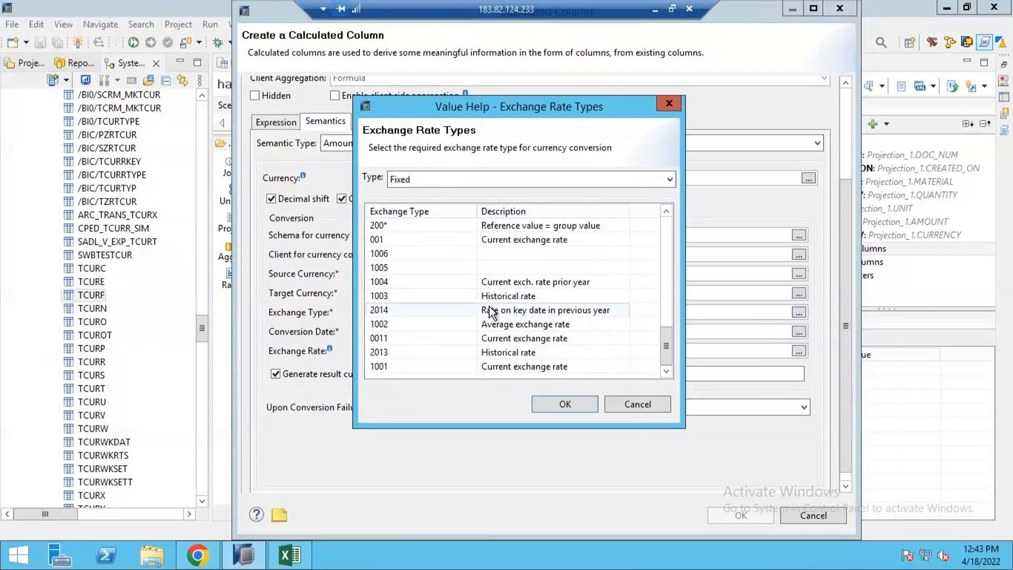
{"action": "left_click", "coordinate": [405, 308]}
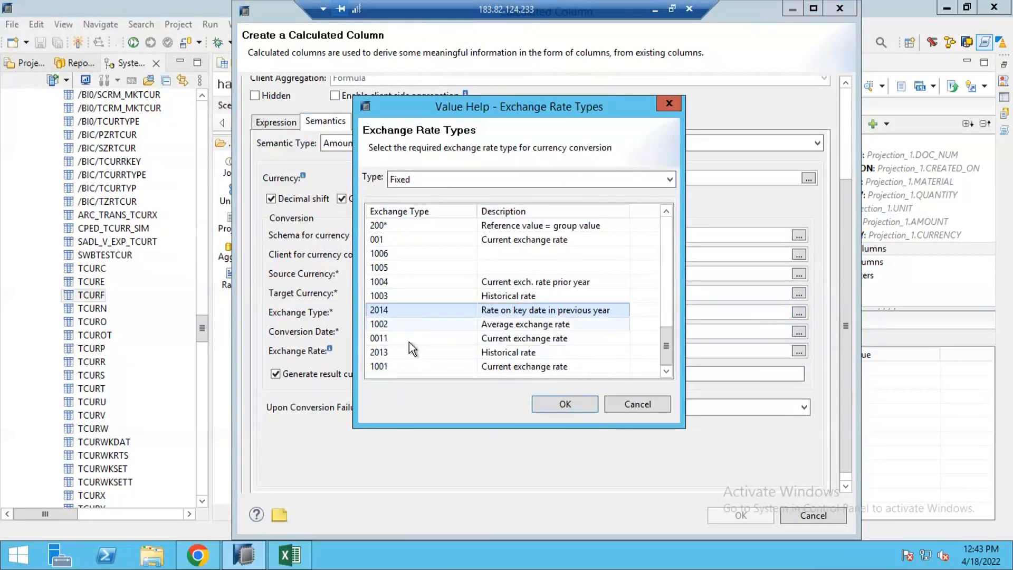
{"action": "left_click", "coordinate": [397, 339]}
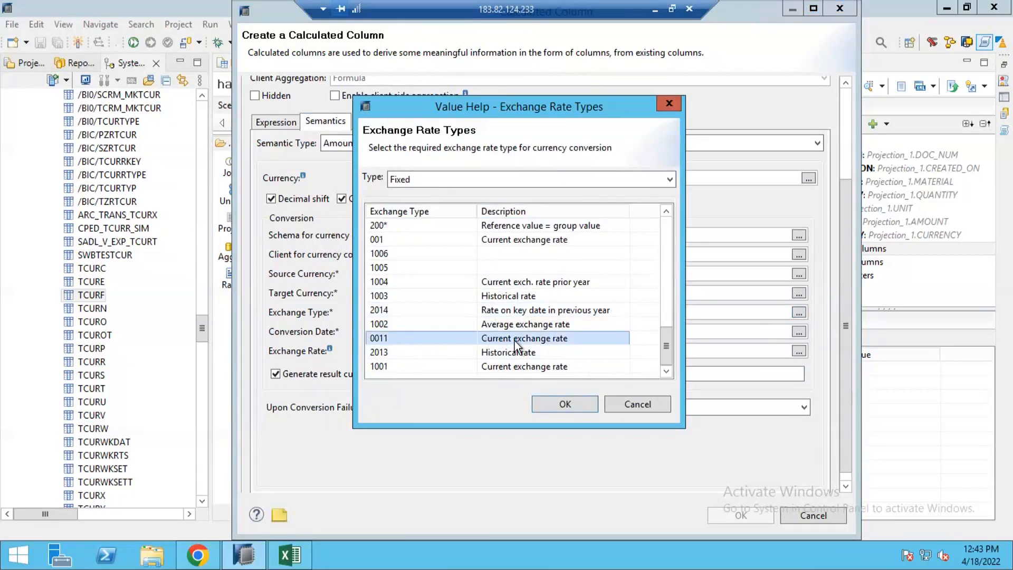
{"action": "double_click", "coordinate": [517, 343]}
Set the conversion date to the CREATED_ON column.
{"action": "left_click", "coordinate": [450, 331]}
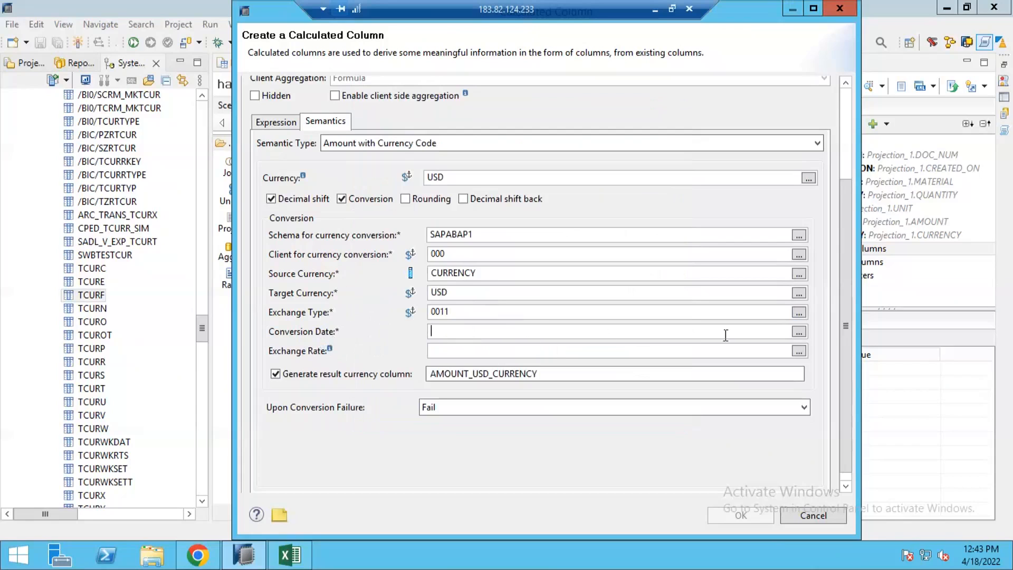
{"action": "left_click", "coordinate": [798, 332]}
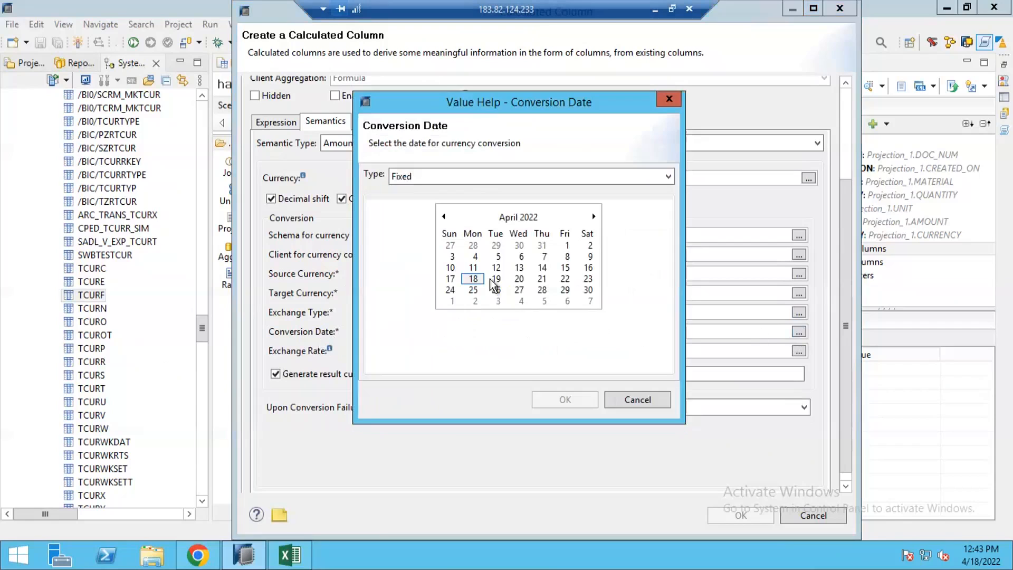
{"action": "left_click", "coordinate": [445, 180]}
{"action": "left_click", "coordinate": [425, 202]}
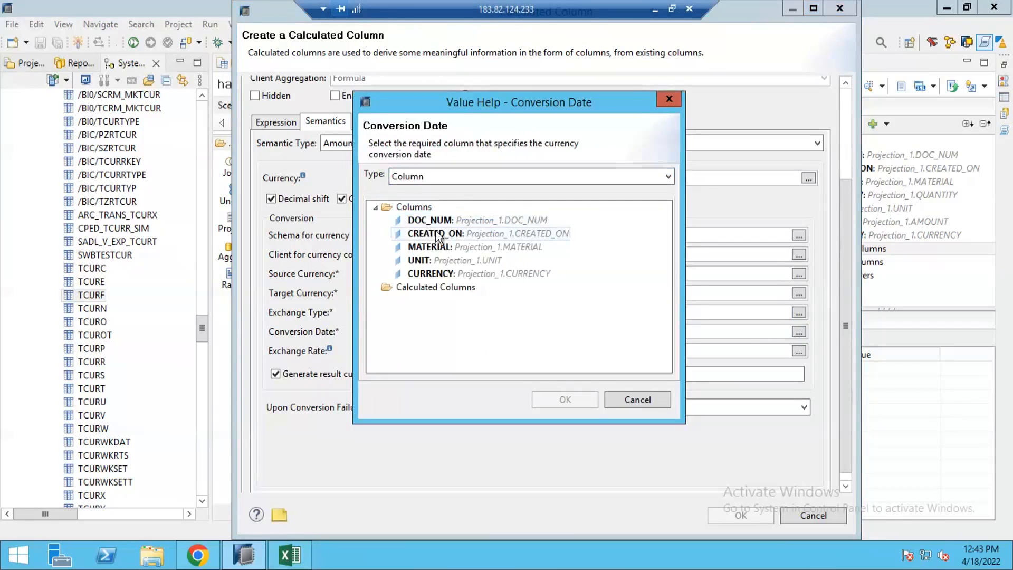
{"action": "left_click", "coordinate": [422, 235]}
{"action": "double_click", "coordinate": [412, 235]}
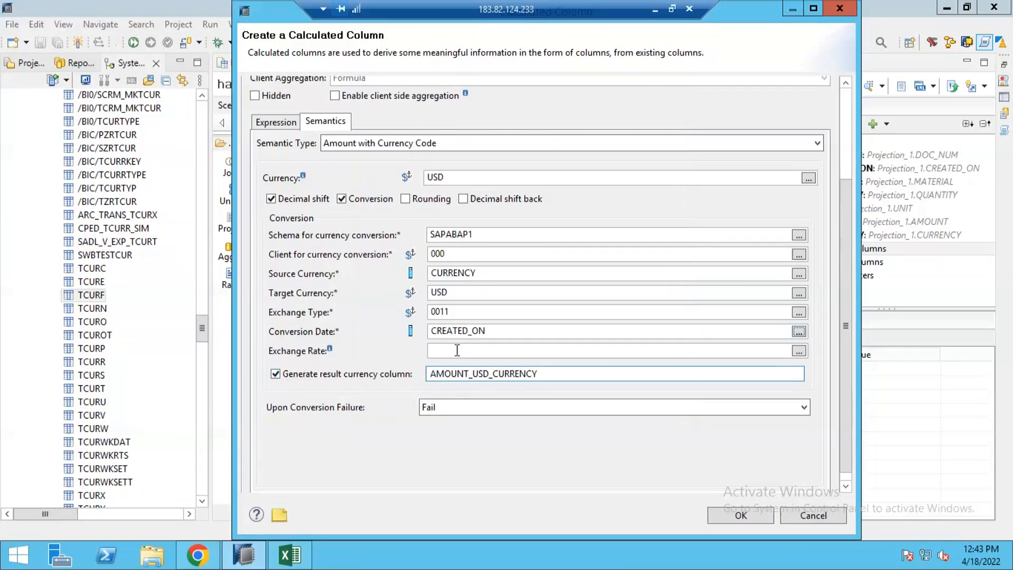
Set the conversion failure behaviour to Set to NULL and confirm the calculated column.
{"action": "left_click", "coordinate": [448, 292]}
{"action": "left_click_drag", "start_coordinate": [447, 292], "coordinate": [431, 292]}
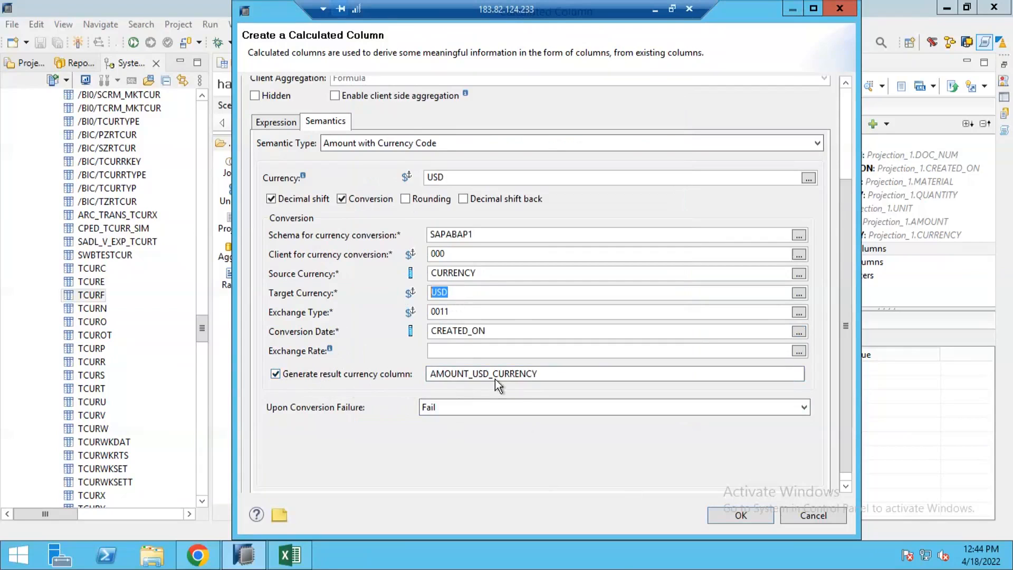
{"action": "left_click", "coordinate": [529, 375]}
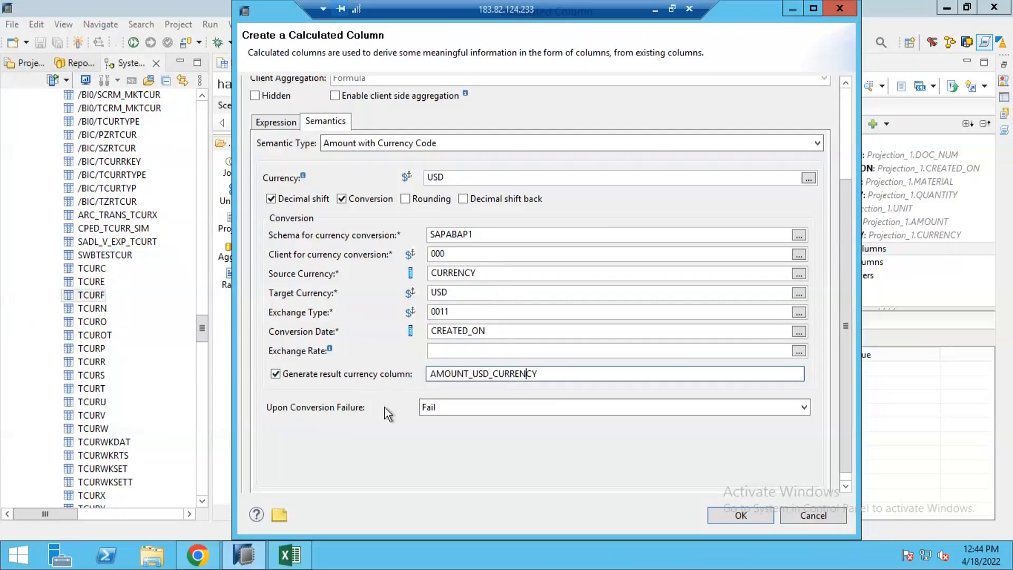
{"action": "left_click", "coordinate": [472, 408]}
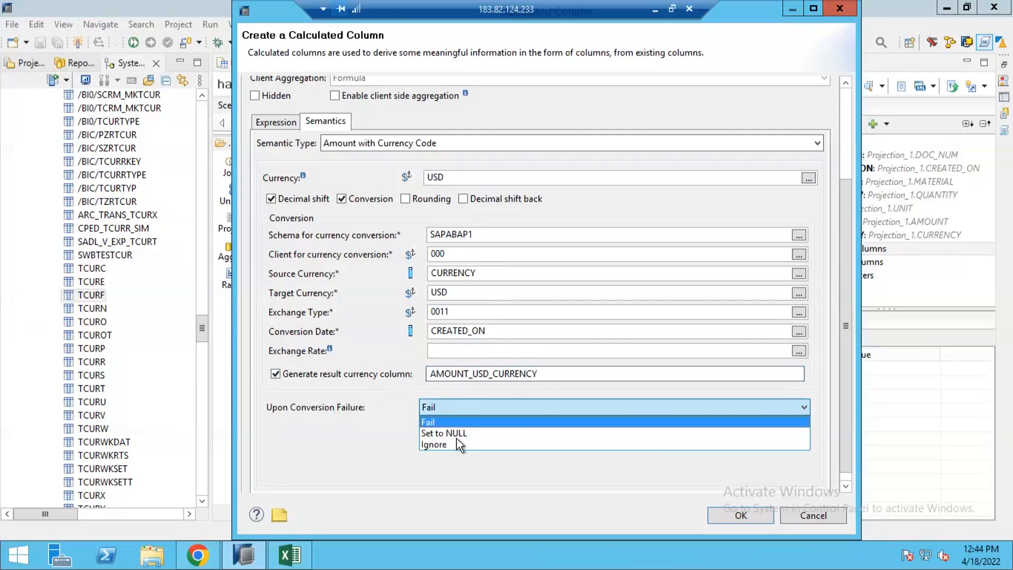
{"action": "left_click", "coordinate": [454, 434]}
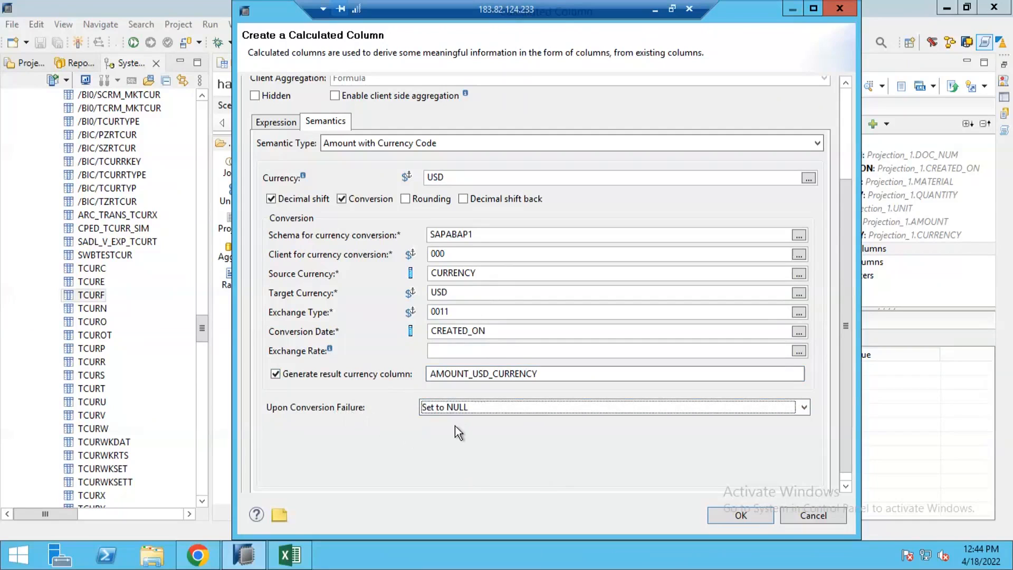
{"action": "left_click", "coordinate": [756, 515]}
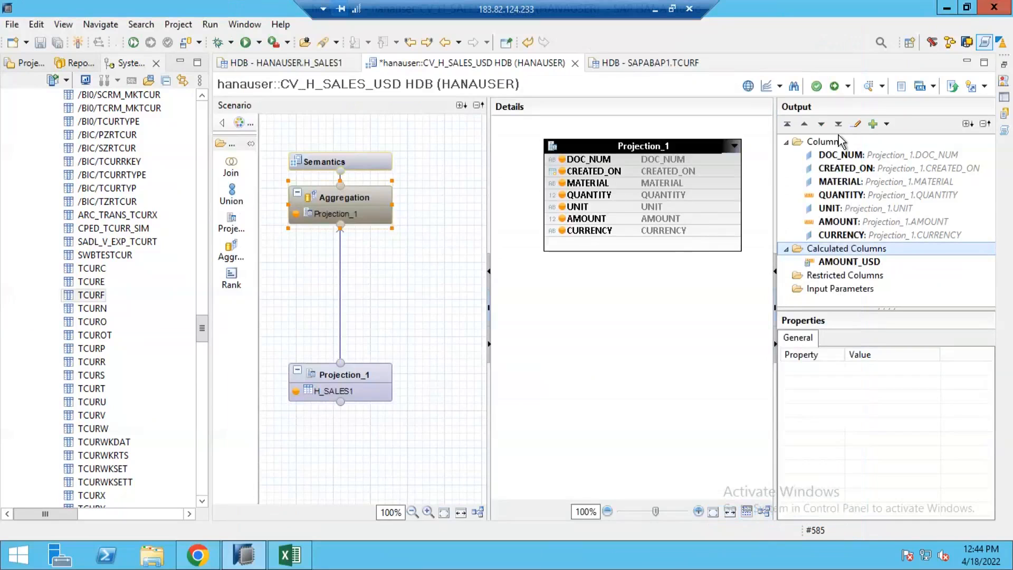
Review the Semantics node's columns and activate the calculation view.
{"action": "left_click", "coordinate": [388, 163]}
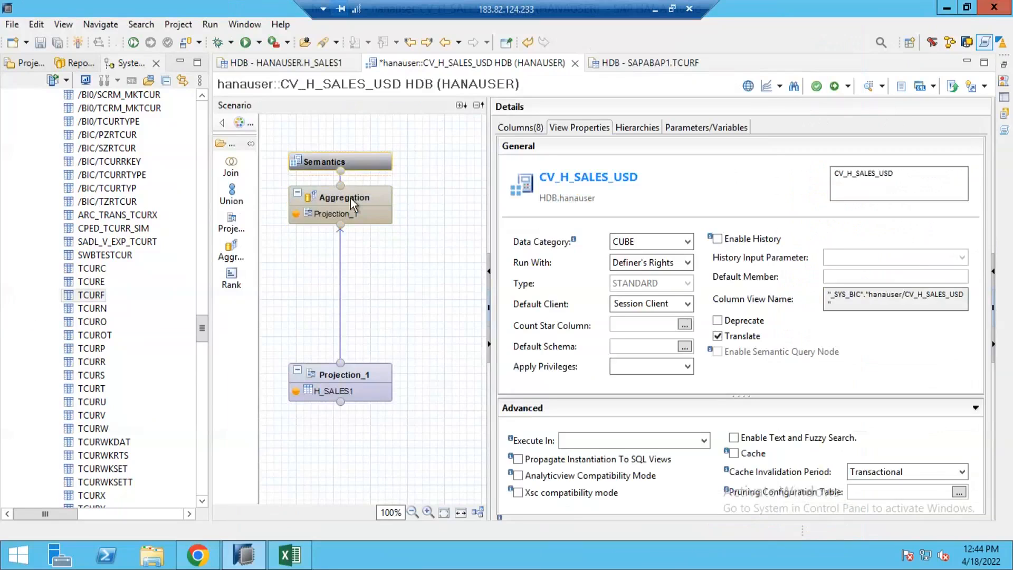
{"action": "left_click", "coordinate": [522, 128]}
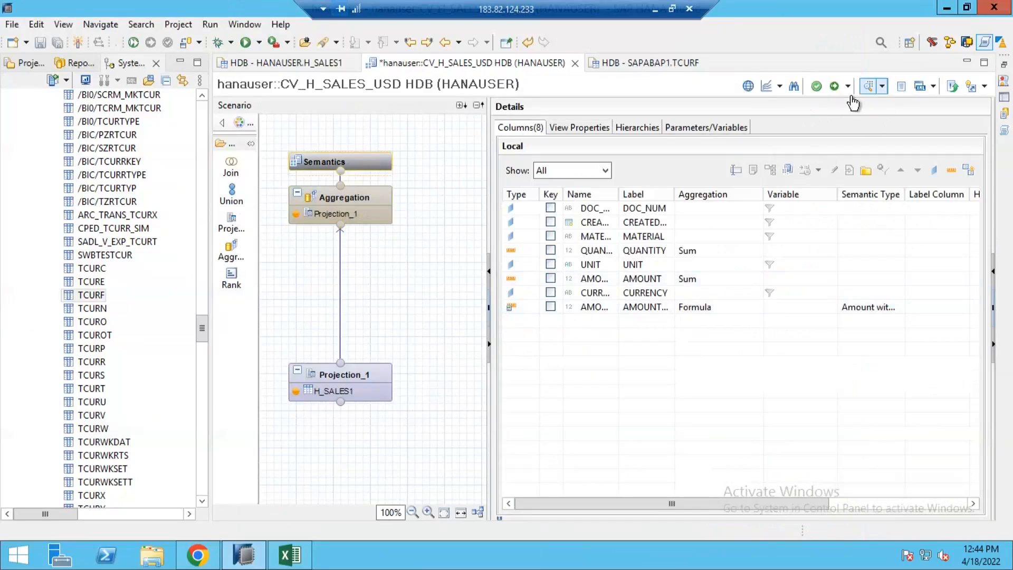
{"action": "left_click", "coordinate": [834, 86]}
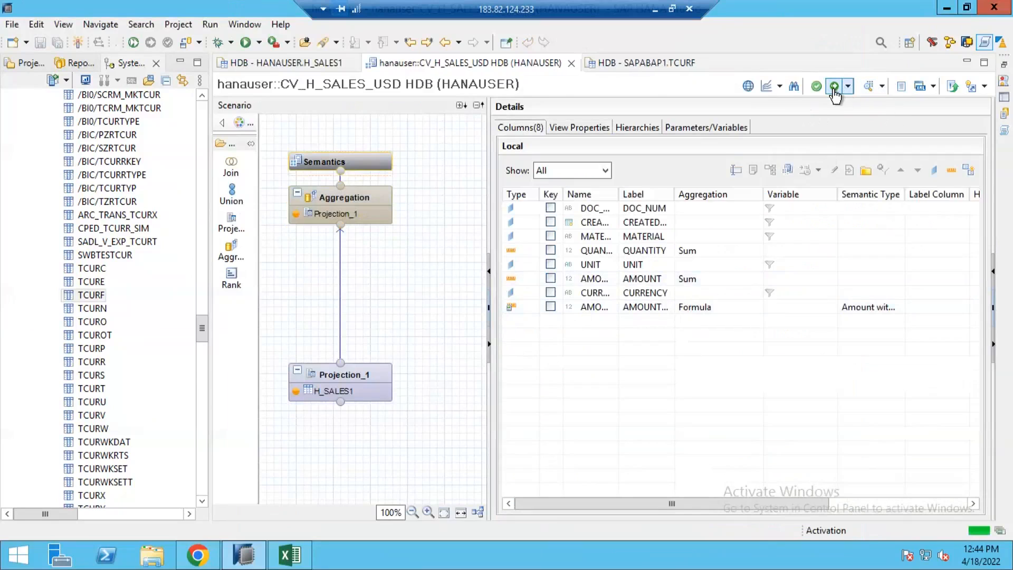
Open the raw data preview of the view and examine the AMOUNT_USD values.
{"action": "left_click", "coordinate": [868, 86]}
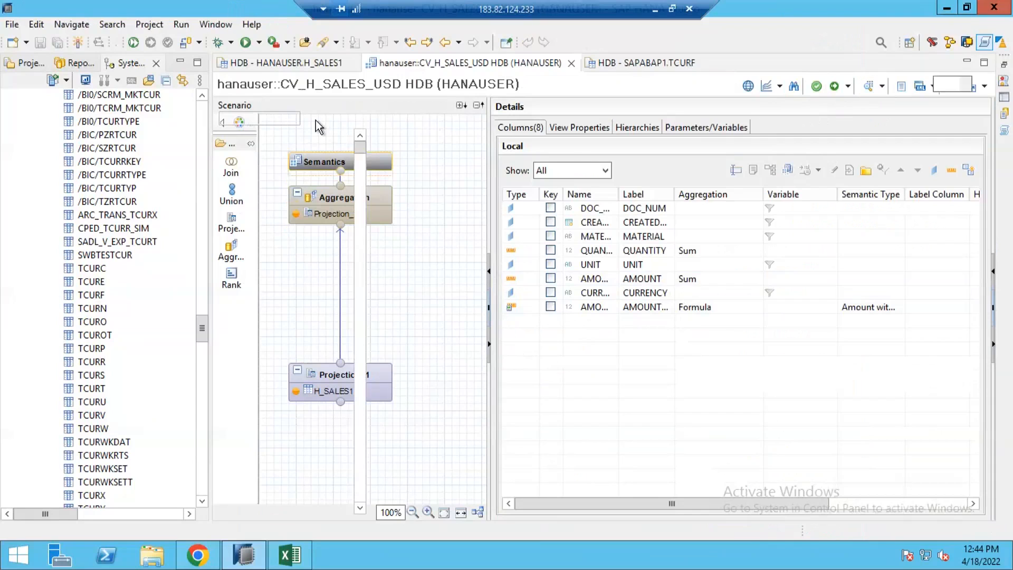
{"action": "left_click", "coordinate": [378, 85]}
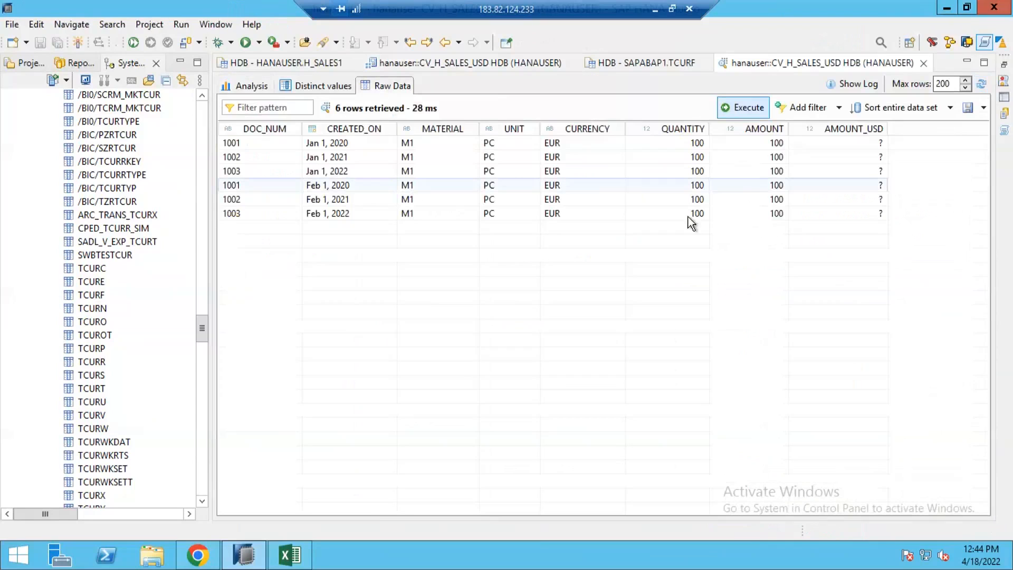
{"action": "left_click", "coordinate": [834, 143]}
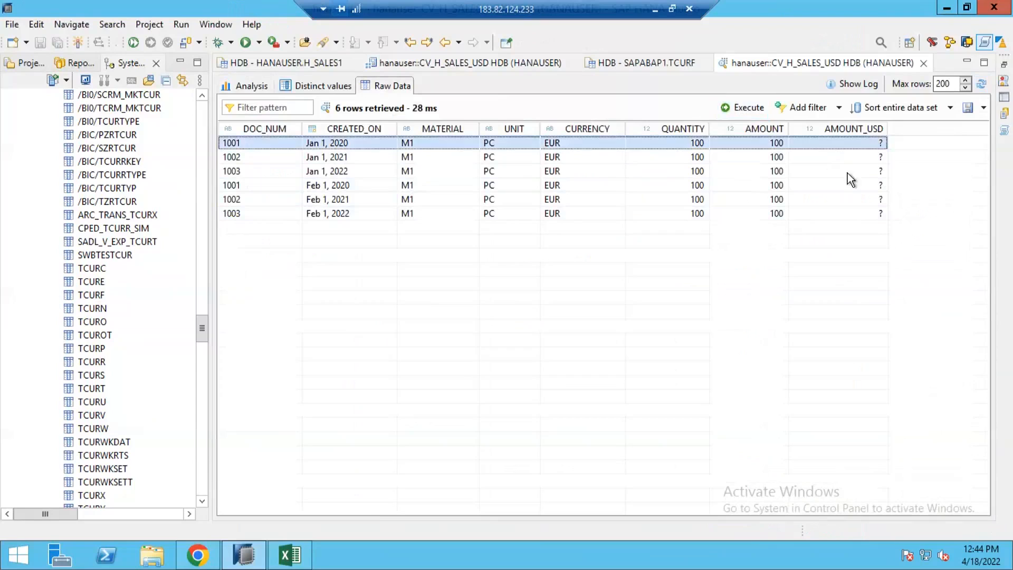
{"action": "left_click", "coordinate": [836, 184]}
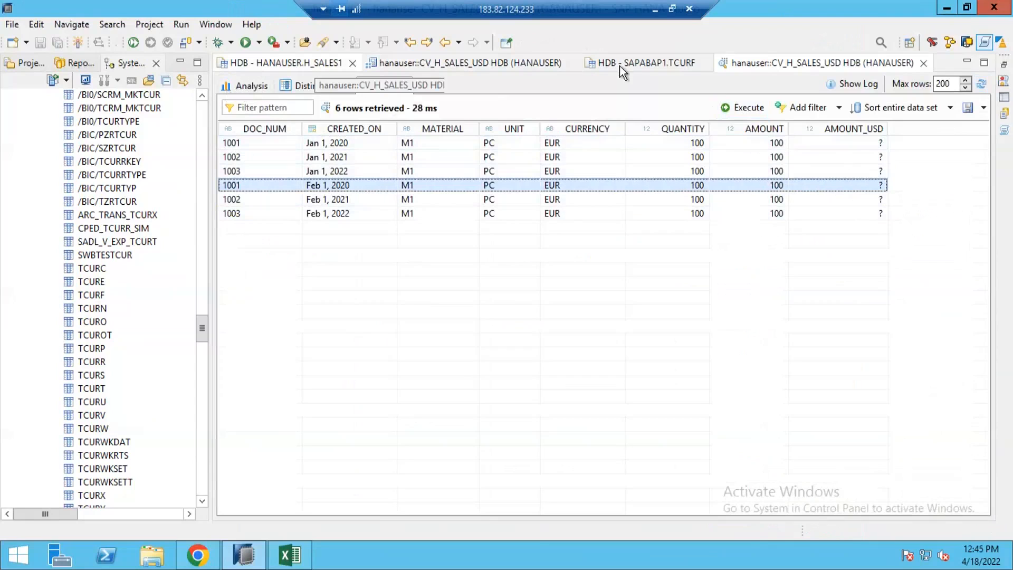
Set the AMOUNT_USD calculated column's exchange type to M and confirm the column.
{"action": "left_click", "coordinate": [434, 63]}
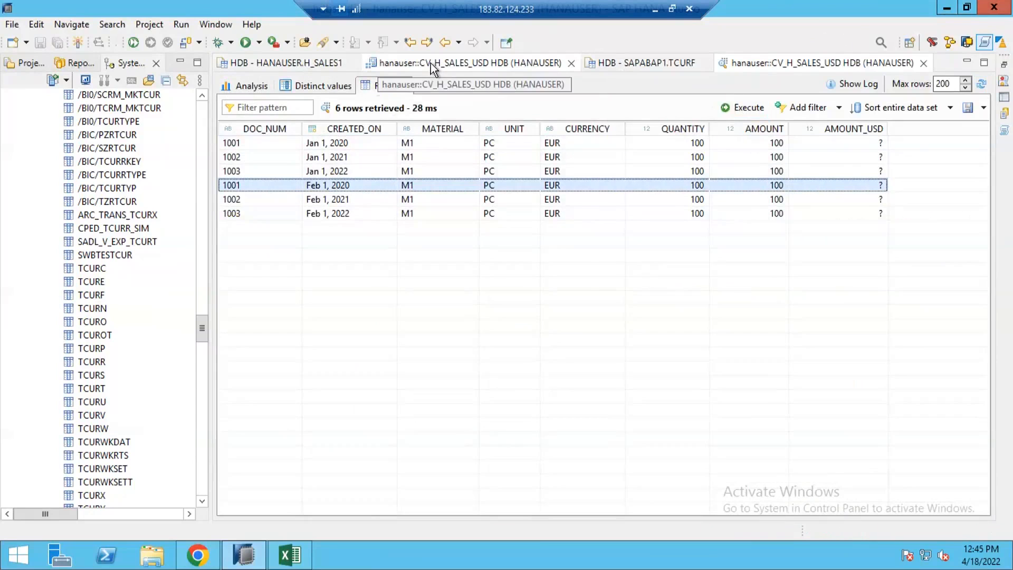
{"action": "left_click", "coordinate": [364, 200]}
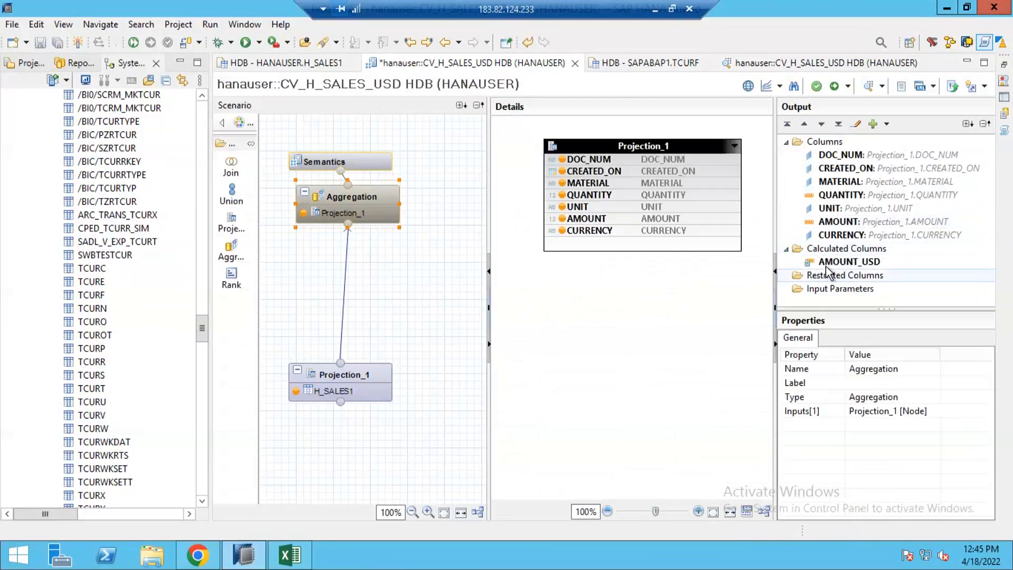
{"action": "double_click", "coordinate": [847, 262]}
{"action": "left_click", "coordinate": [335, 254]}
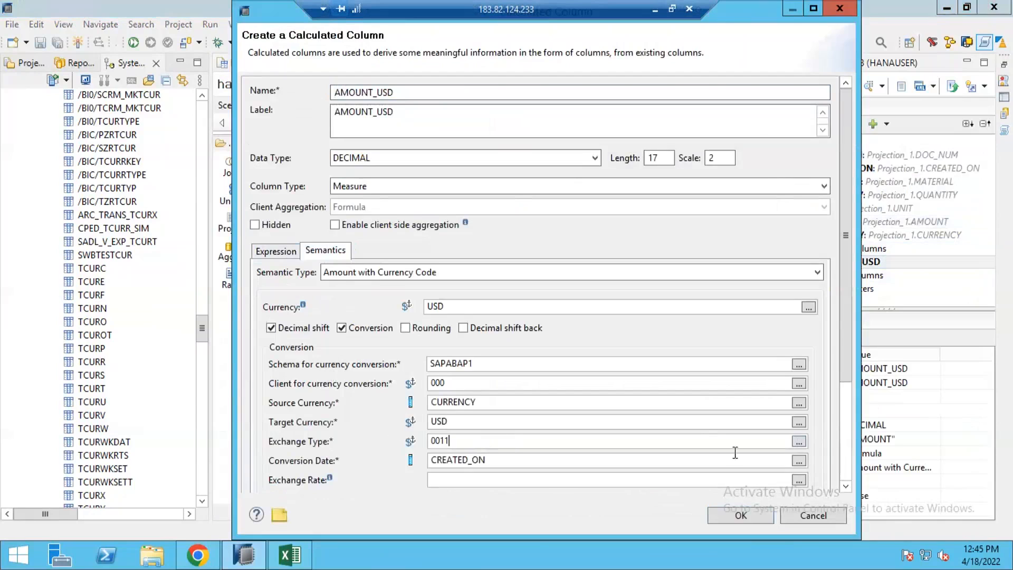
{"action": "double_click", "coordinate": [619, 443]}
{"action": "left_click", "coordinate": [798, 441]}
{"action": "left_click", "coordinate": [404, 311]}
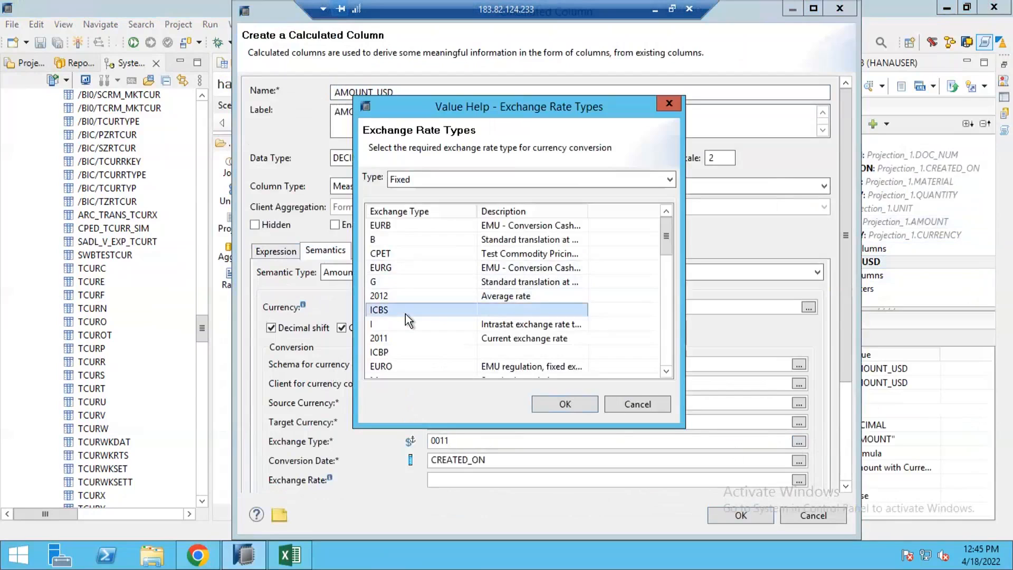
{"action": "scroll", "coordinate": [395, 327], "scroll_direction": "down", "scroll_amount": 5}
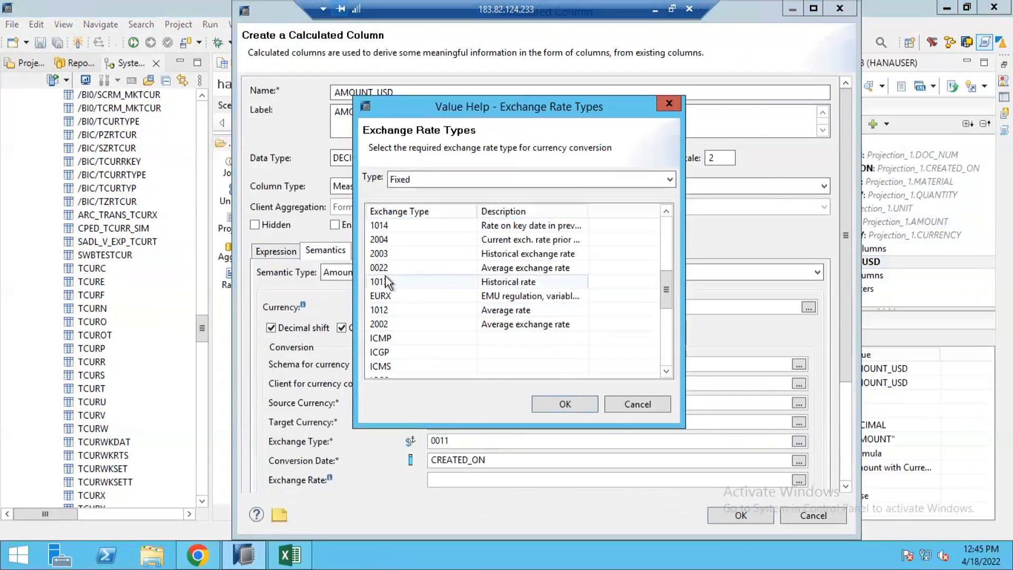
{"action": "scroll", "coordinate": [386, 278], "scroll_direction": "up", "scroll_amount": 1}
{"action": "scroll", "coordinate": [395, 294], "scroll_direction": "up", "scroll_amount": 1}
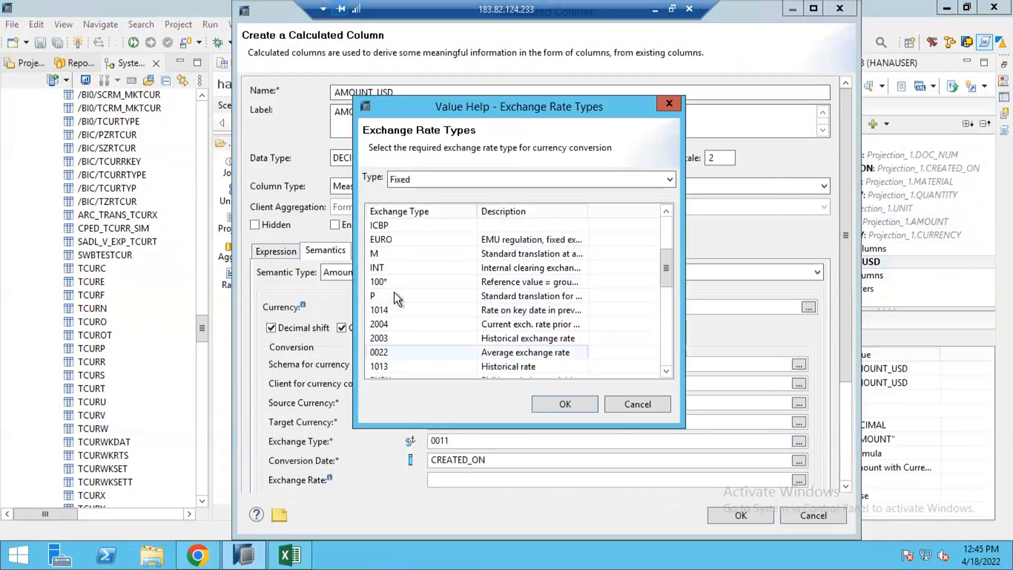
{"action": "double_click", "coordinate": [390, 252]}
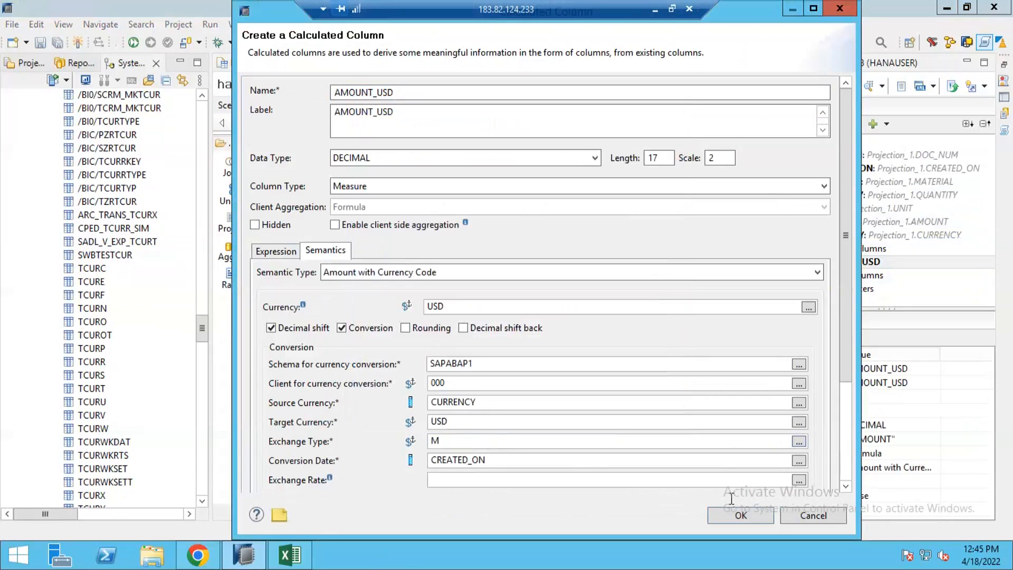
{"action": "left_click", "coordinate": [741, 514]}
Activate the calculation view and re-execute its raw data preview.
{"action": "left_click", "coordinate": [833, 89]}
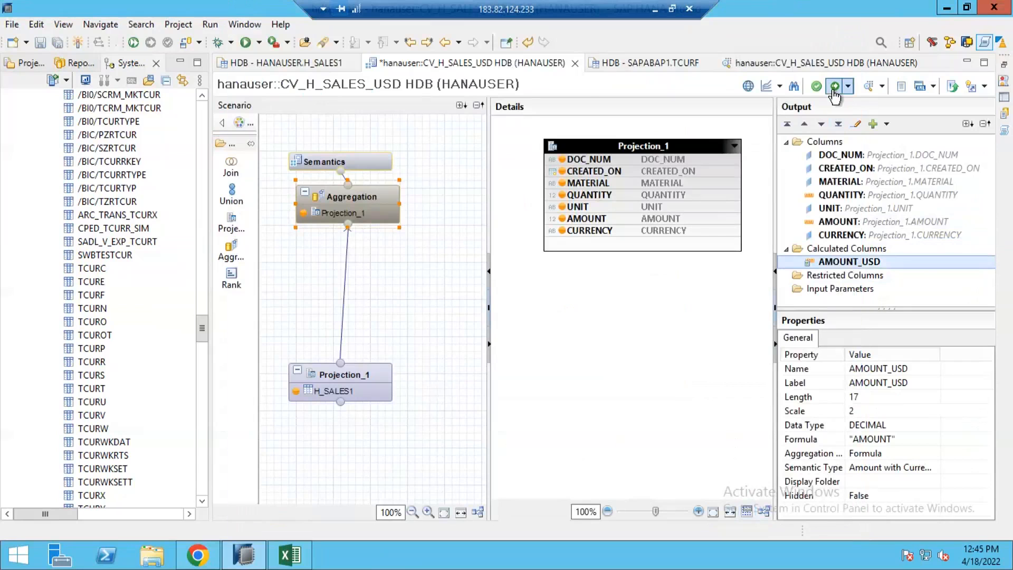
{"action": "left_click", "coordinate": [791, 63]}
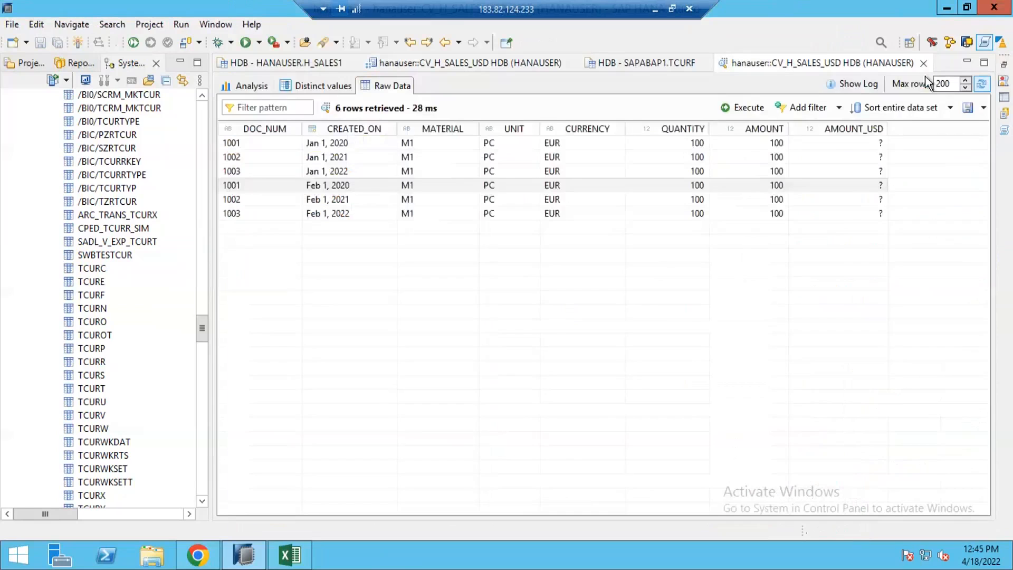
{"action": "left_click", "coordinate": [745, 109]}
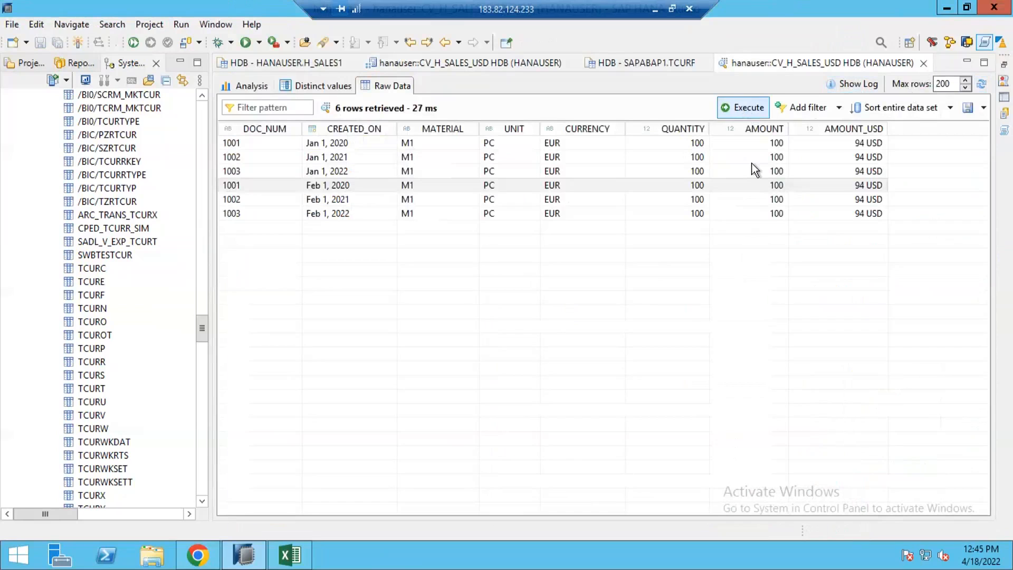
Examine the AMOUNT_USD values in each row of the preview.
{"action": "left_click", "coordinate": [844, 185]}
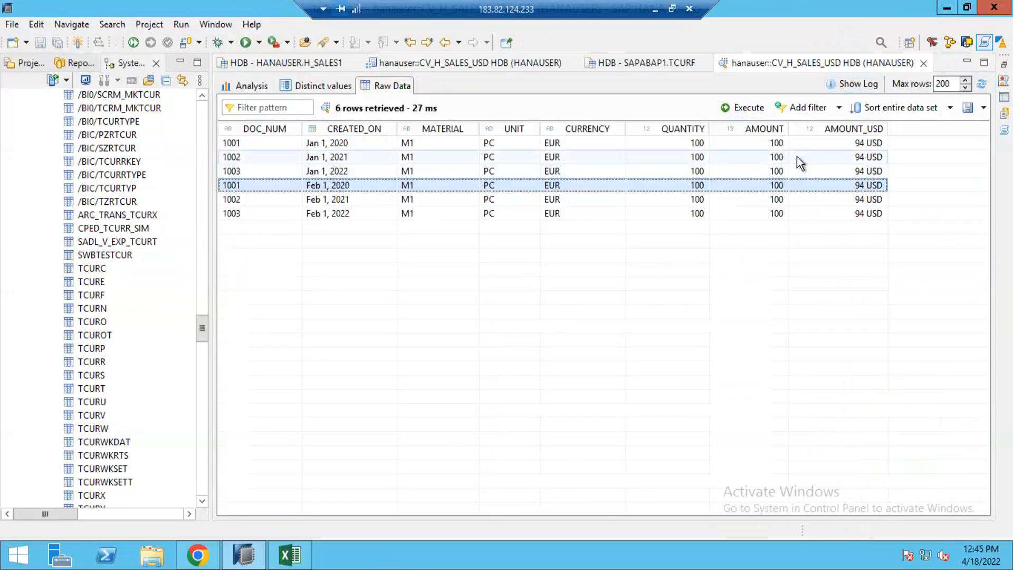
{"action": "left_click", "coordinate": [610, 149]}
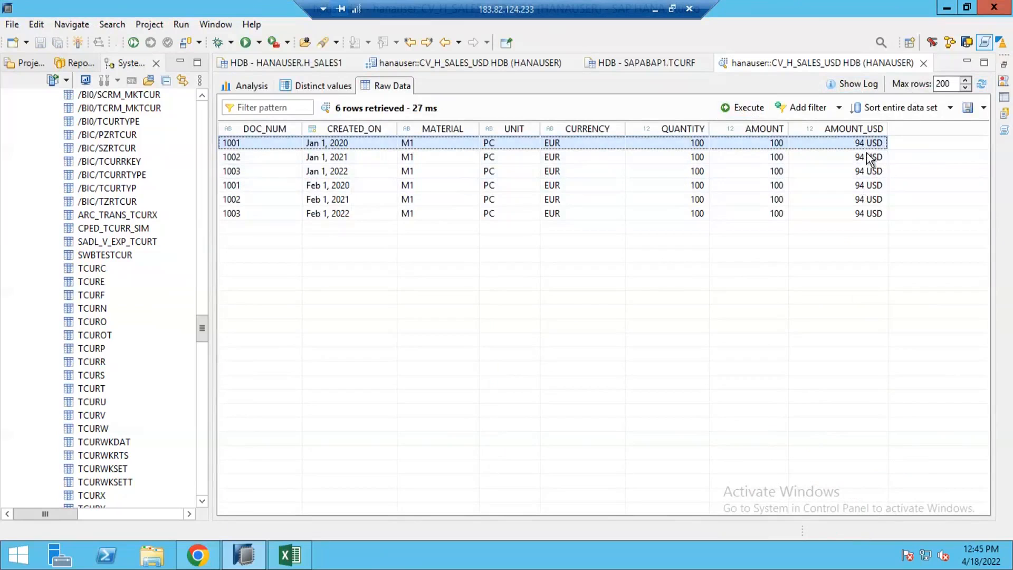
{"action": "left_click", "coordinate": [871, 185]}
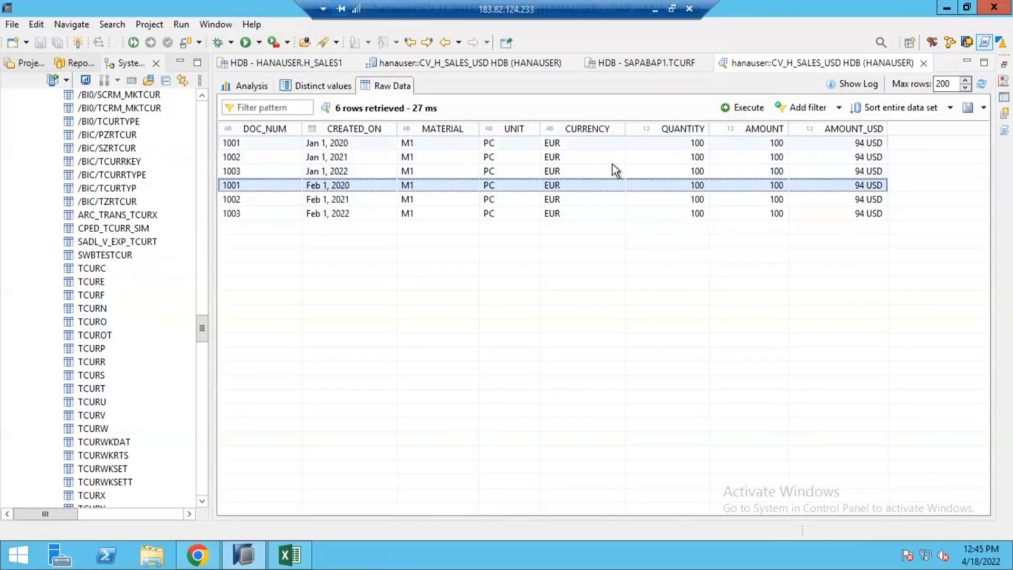
{"action": "left_click", "coordinate": [858, 143]}
{"action": "left_click", "coordinate": [868, 172]}
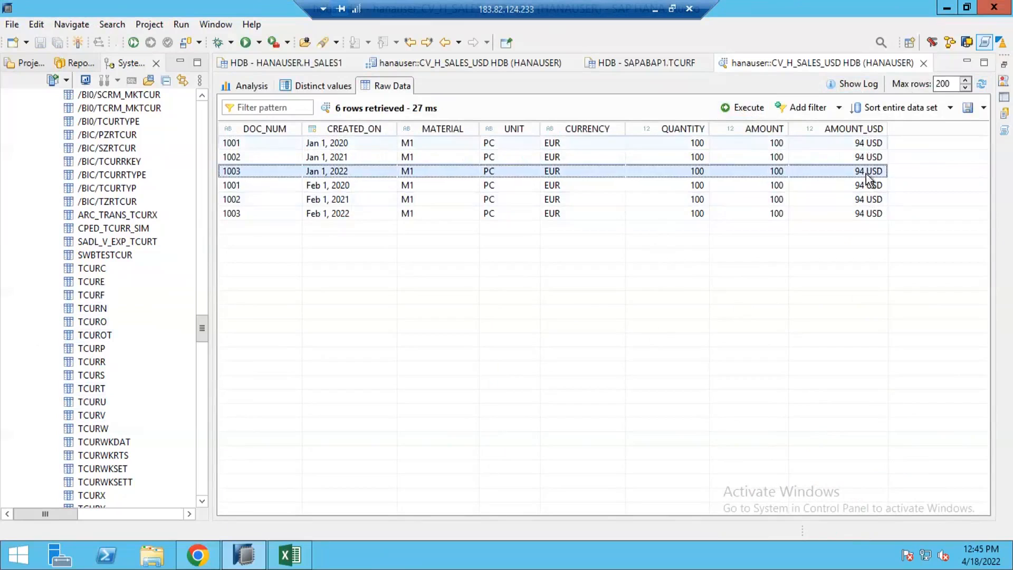
{"action": "left_click", "coordinate": [855, 199]}
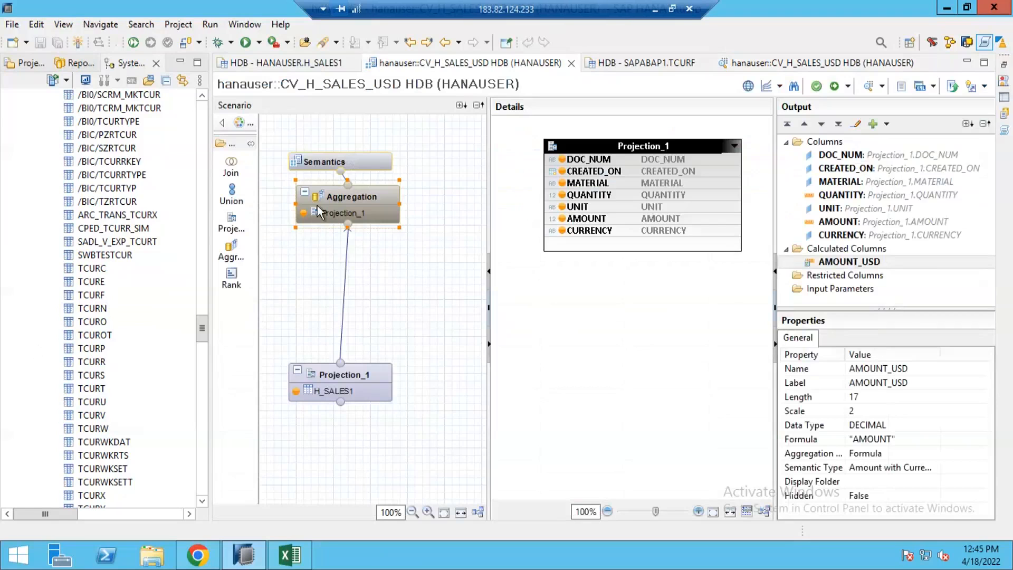
{"action": "left_click", "coordinate": [350, 196]}
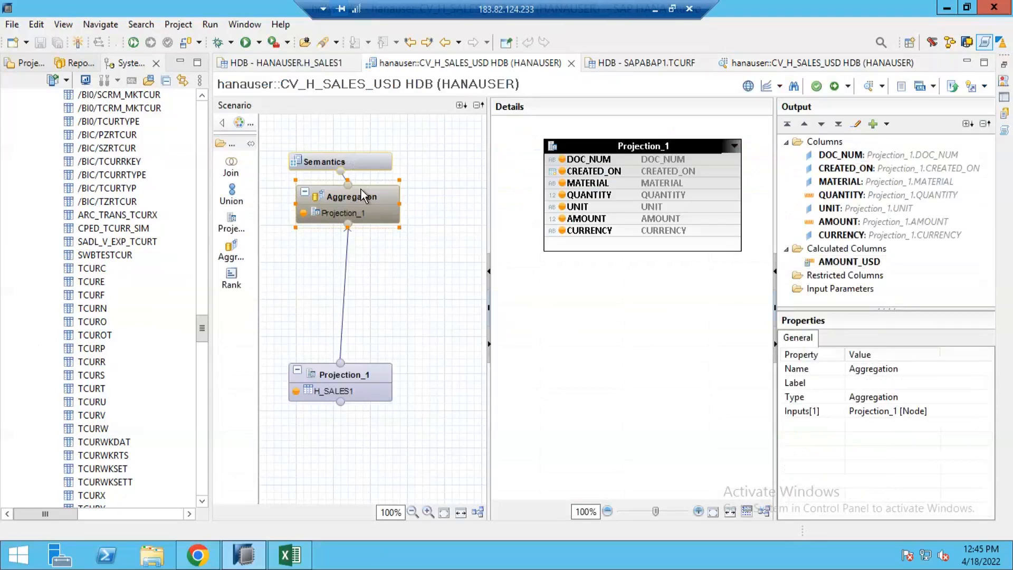
{"action": "left_click_drag", "start_coordinate": [344, 231], "coordinate": [329, 268]}
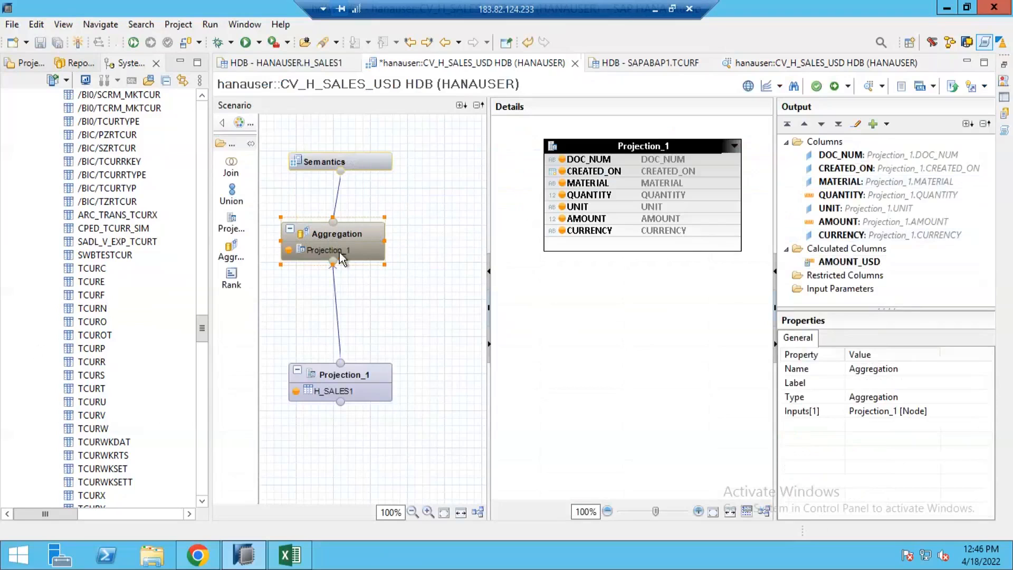
{"action": "left_click_drag", "start_coordinate": [268, 199], "coordinate": [411, 282]}
{"action": "left_click_drag", "start_coordinate": [337, 233], "coordinate": [348, 215]}
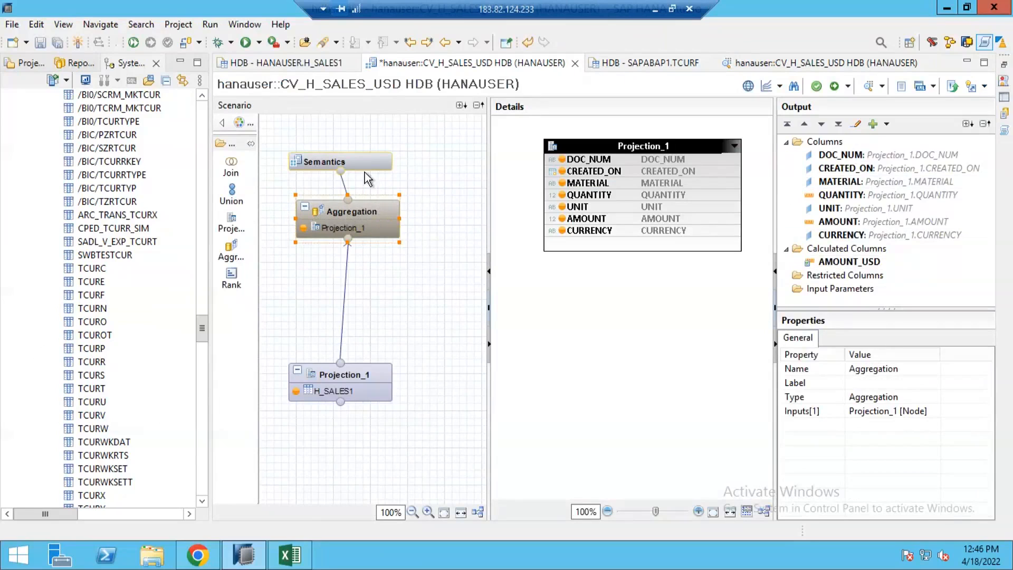
Reopen the AMOUNT_USD calculated column and review its currency conversion semantics.
{"action": "left_click", "coordinate": [833, 264]}
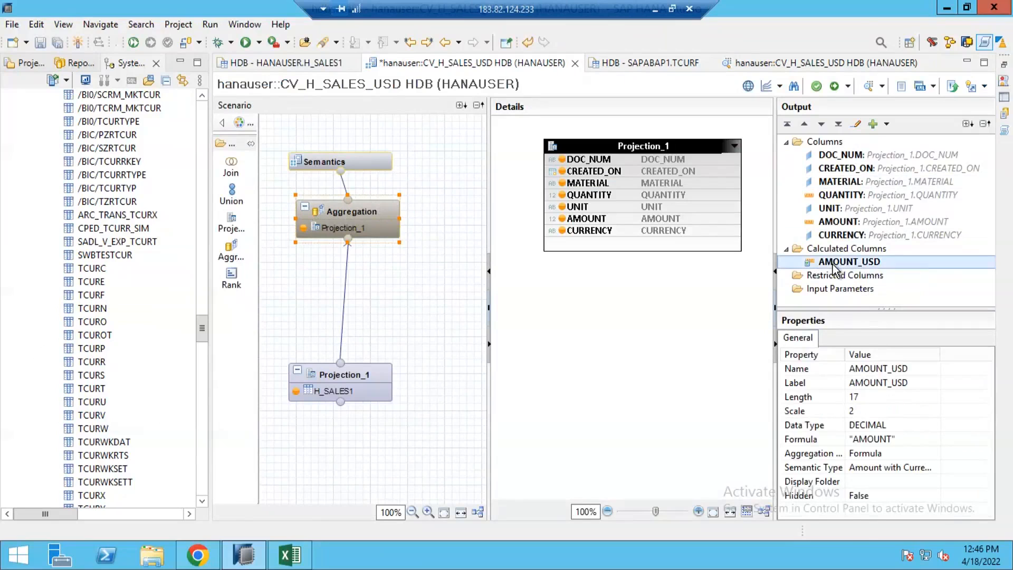
{"action": "double_click", "coordinate": [834, 264]}
{"action": "left_click", "coordinate": [340, 252]}
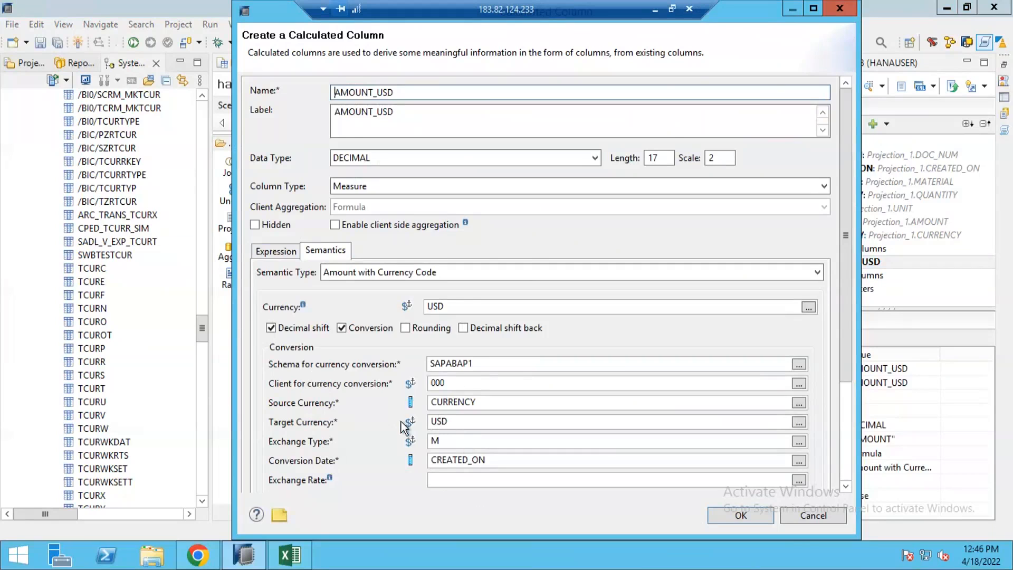
{"action": "scroll", "coordinate": [363, 485], "scroll_direction": "down", "scroll_amount": 3}
{"action": "left_click", "coordinate": [324, 407]}
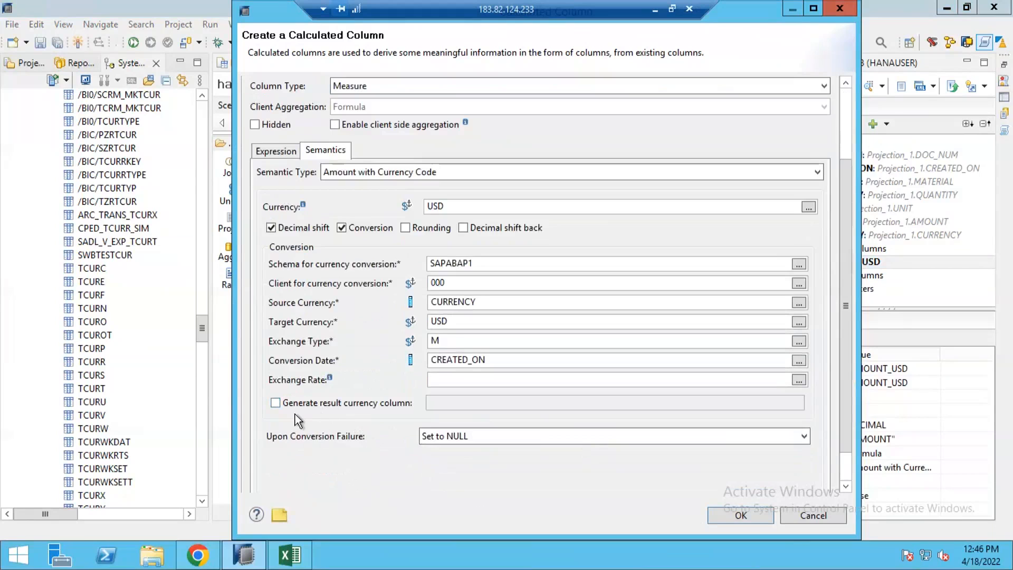
{"action": "left_click", "coordinate": [723, 517]}
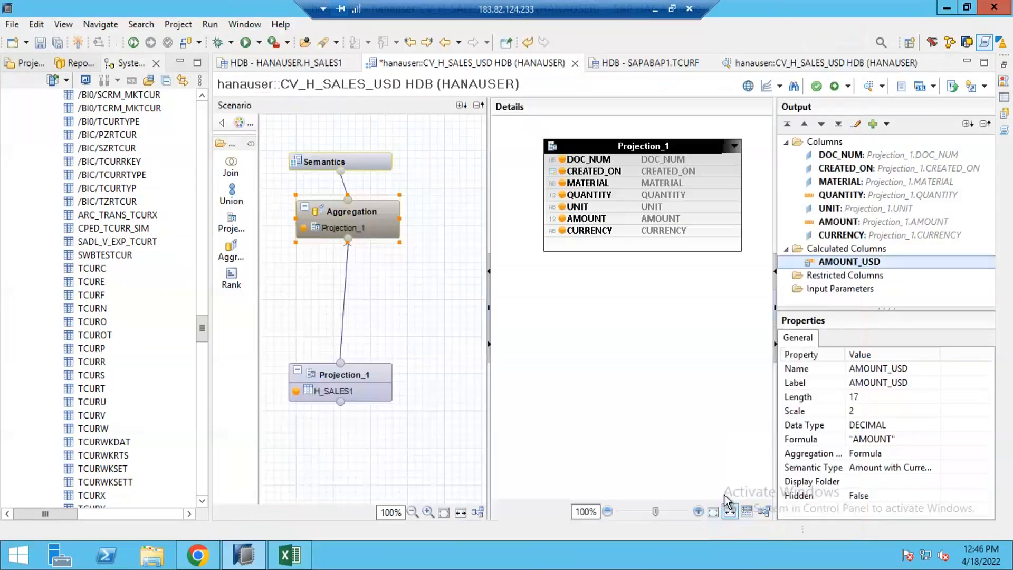
Activate the calculation view and open its raw data preview.
{"action": "left_click", "coordinate": [837, 87]}
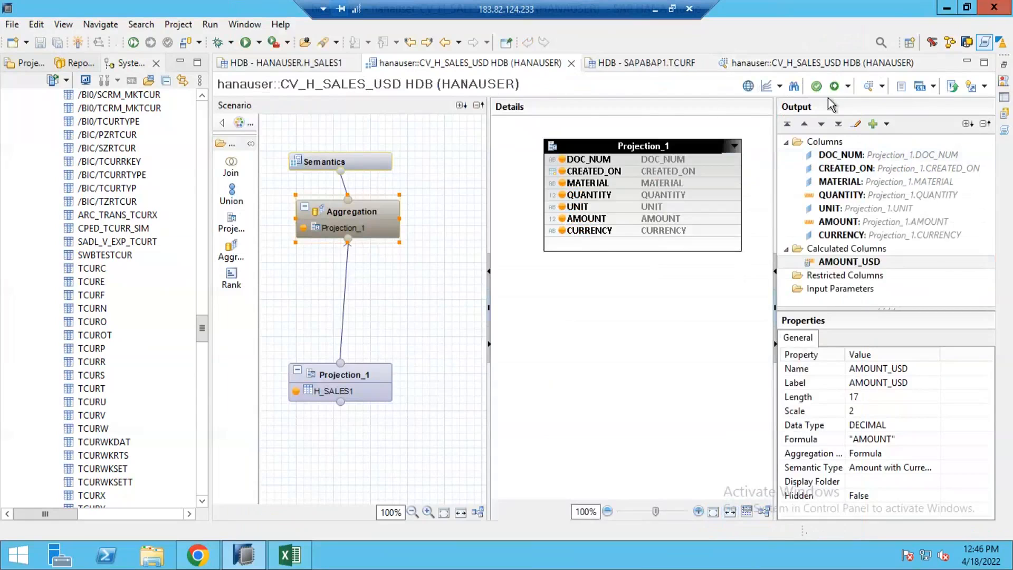
{"action": "left_click", "coordinate": [867, 87]}
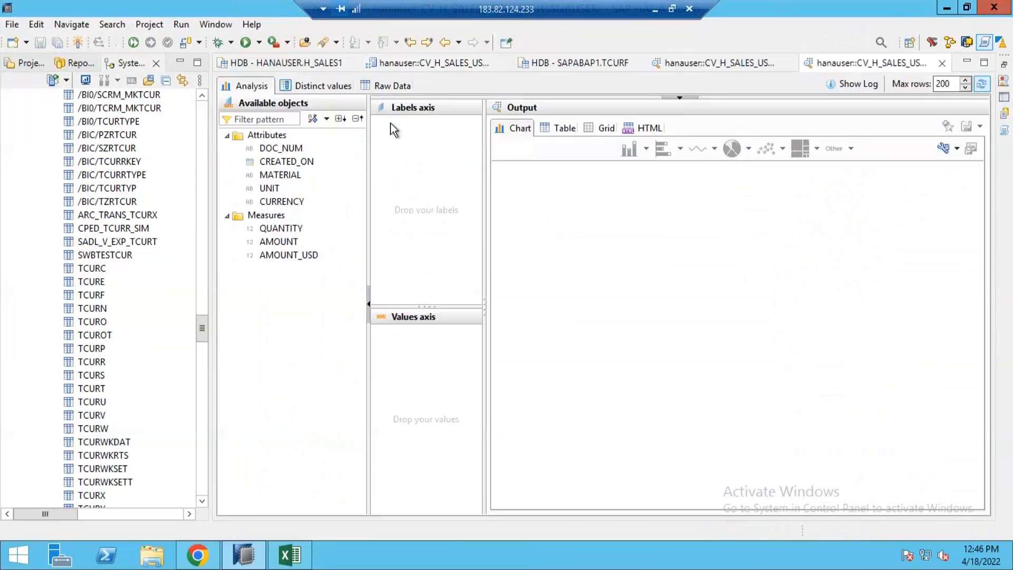
{"action": "left_click", "coordinate": [410, 87]}
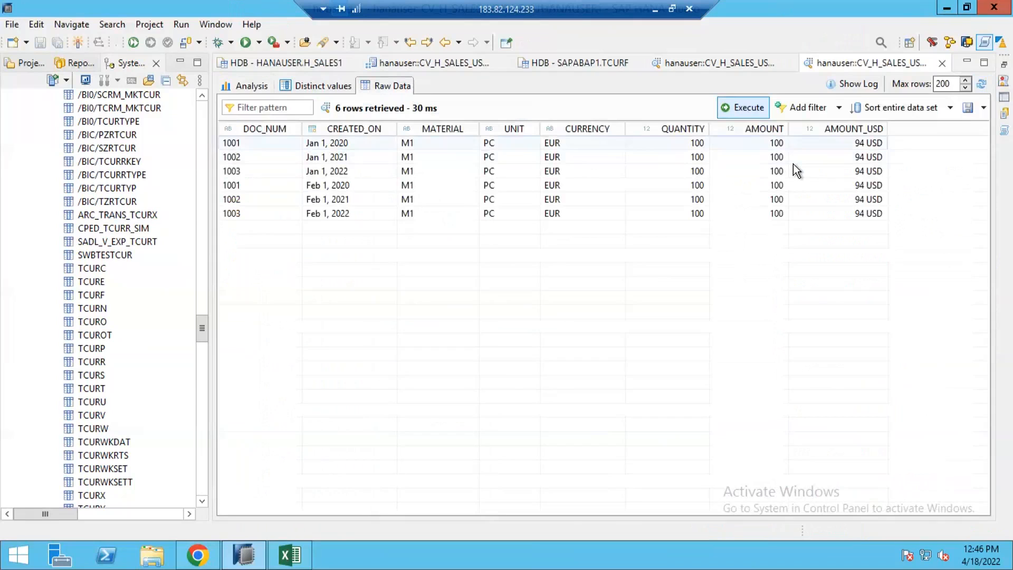
Compare the AMOUNT_USD values across the preview tabs and rows.
{"action": "left_click", "coordinate": [712, 64]}
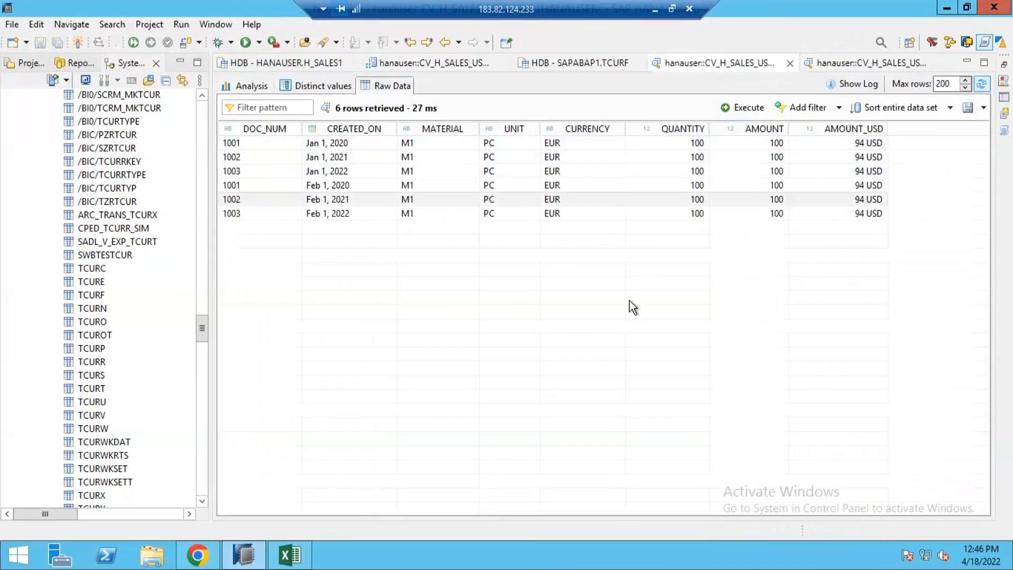
{"action": "left_click", "coordinate": [853, 63]}
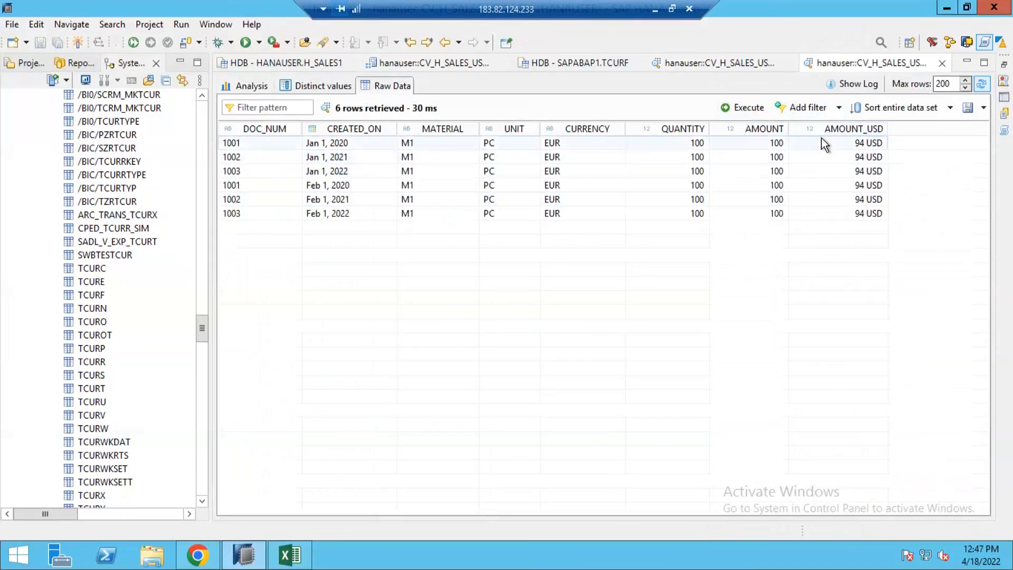
{"action": "left_click", "coordinate": [839, 182]}
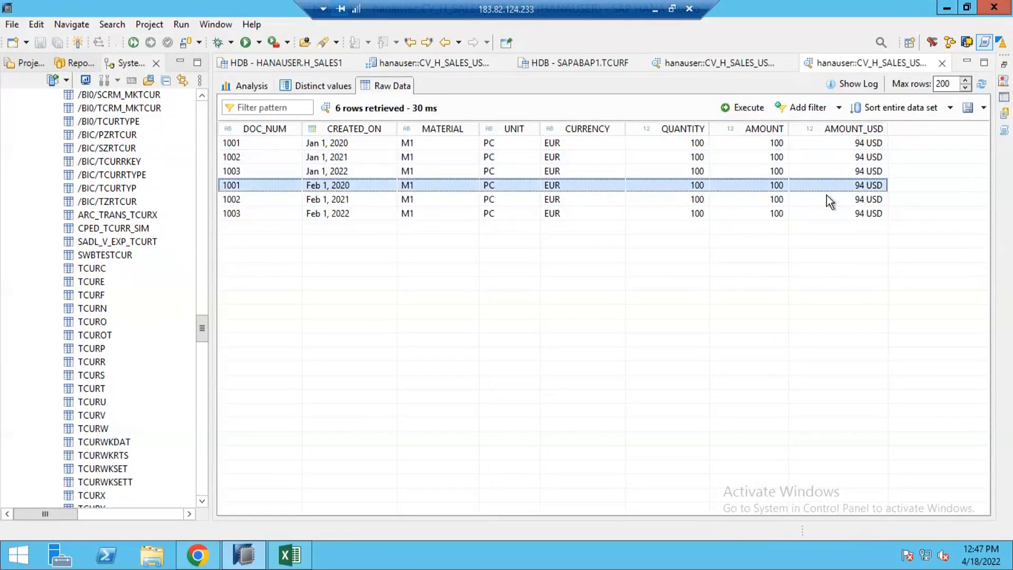
{"action": "left_click", "coordinate": [827, 156]}
{"action": "left_click", "coordinate": [815, 195]}
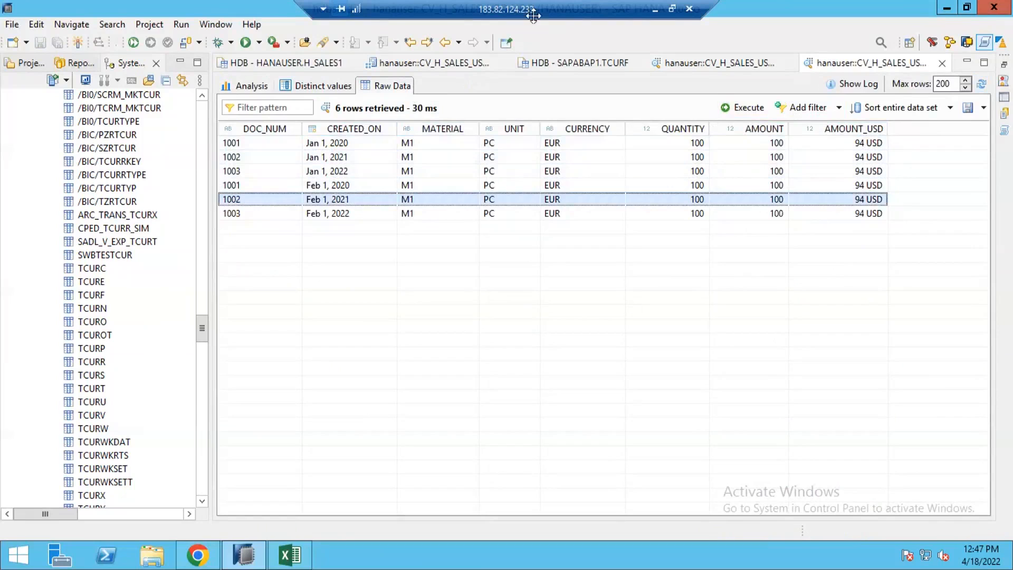
{"action": "left_click", "coordinate": [533, 160]}
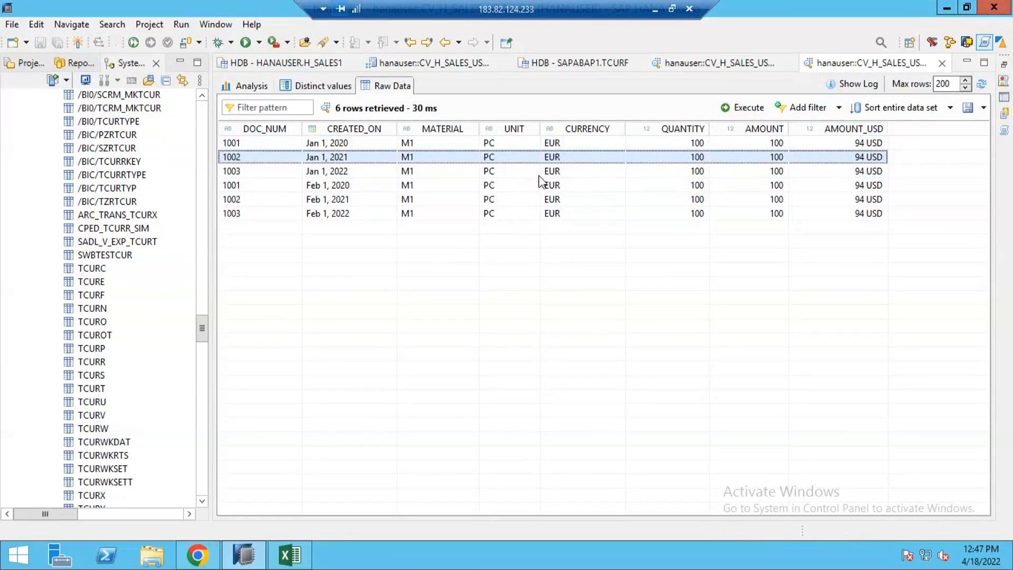
{"action": "left_click", "coordinate": [385, 204]}
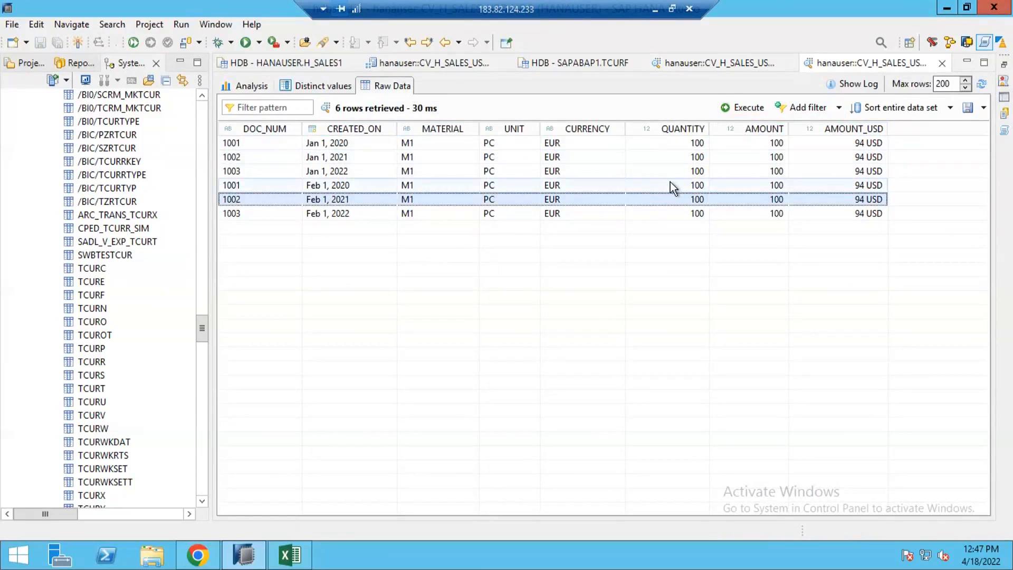
{"action": "left_click", "coordinate": [390, 153]}
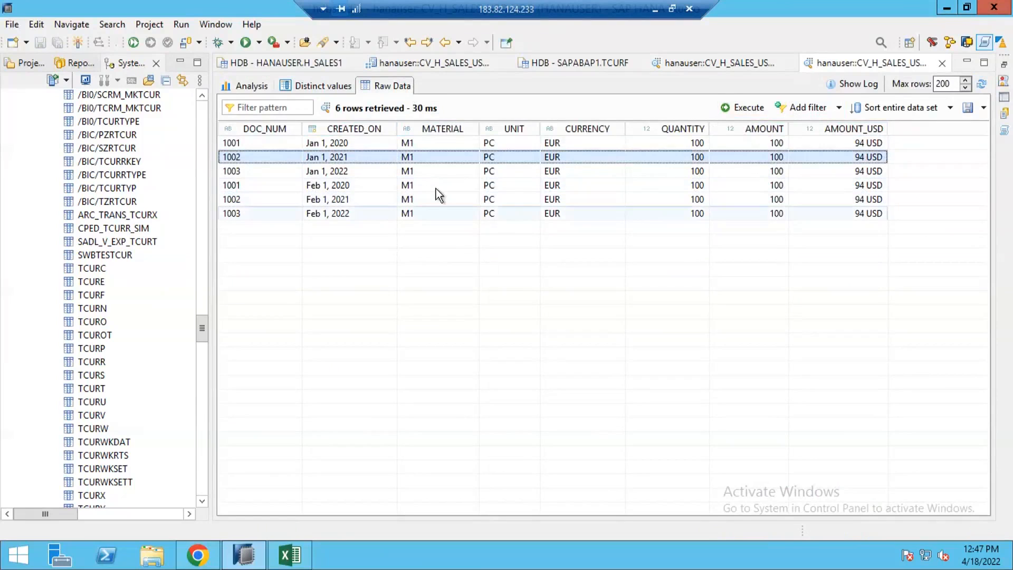